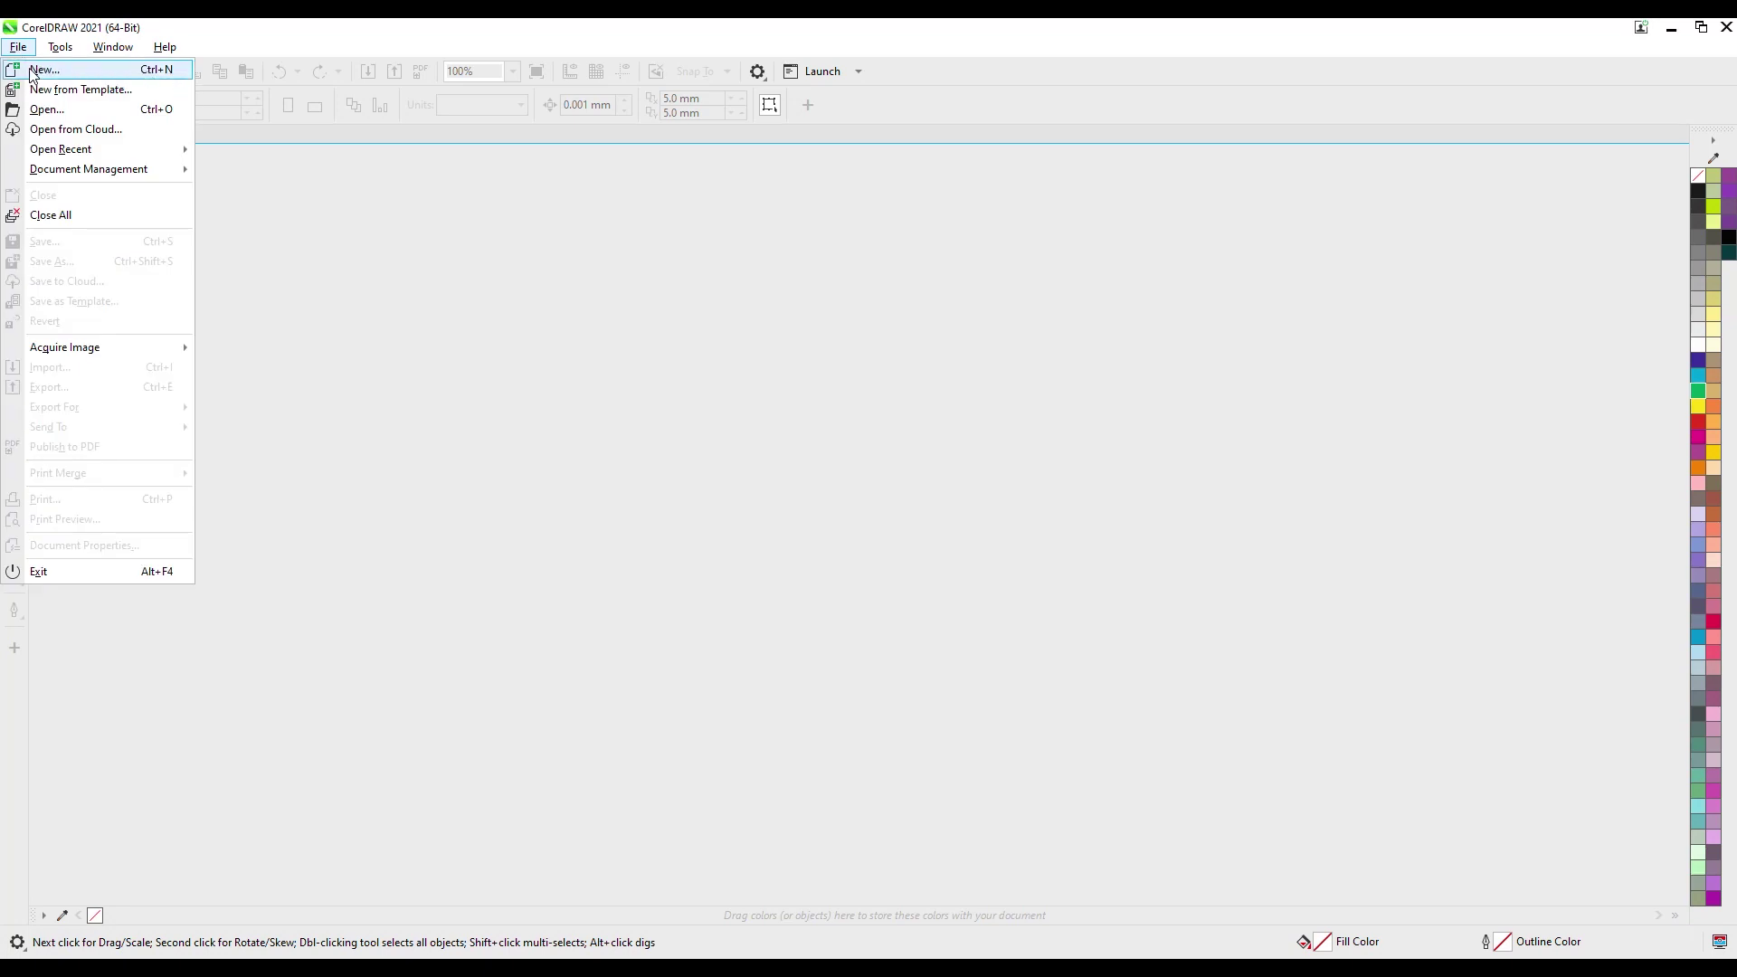
click(207, 46)
click(165, 46)
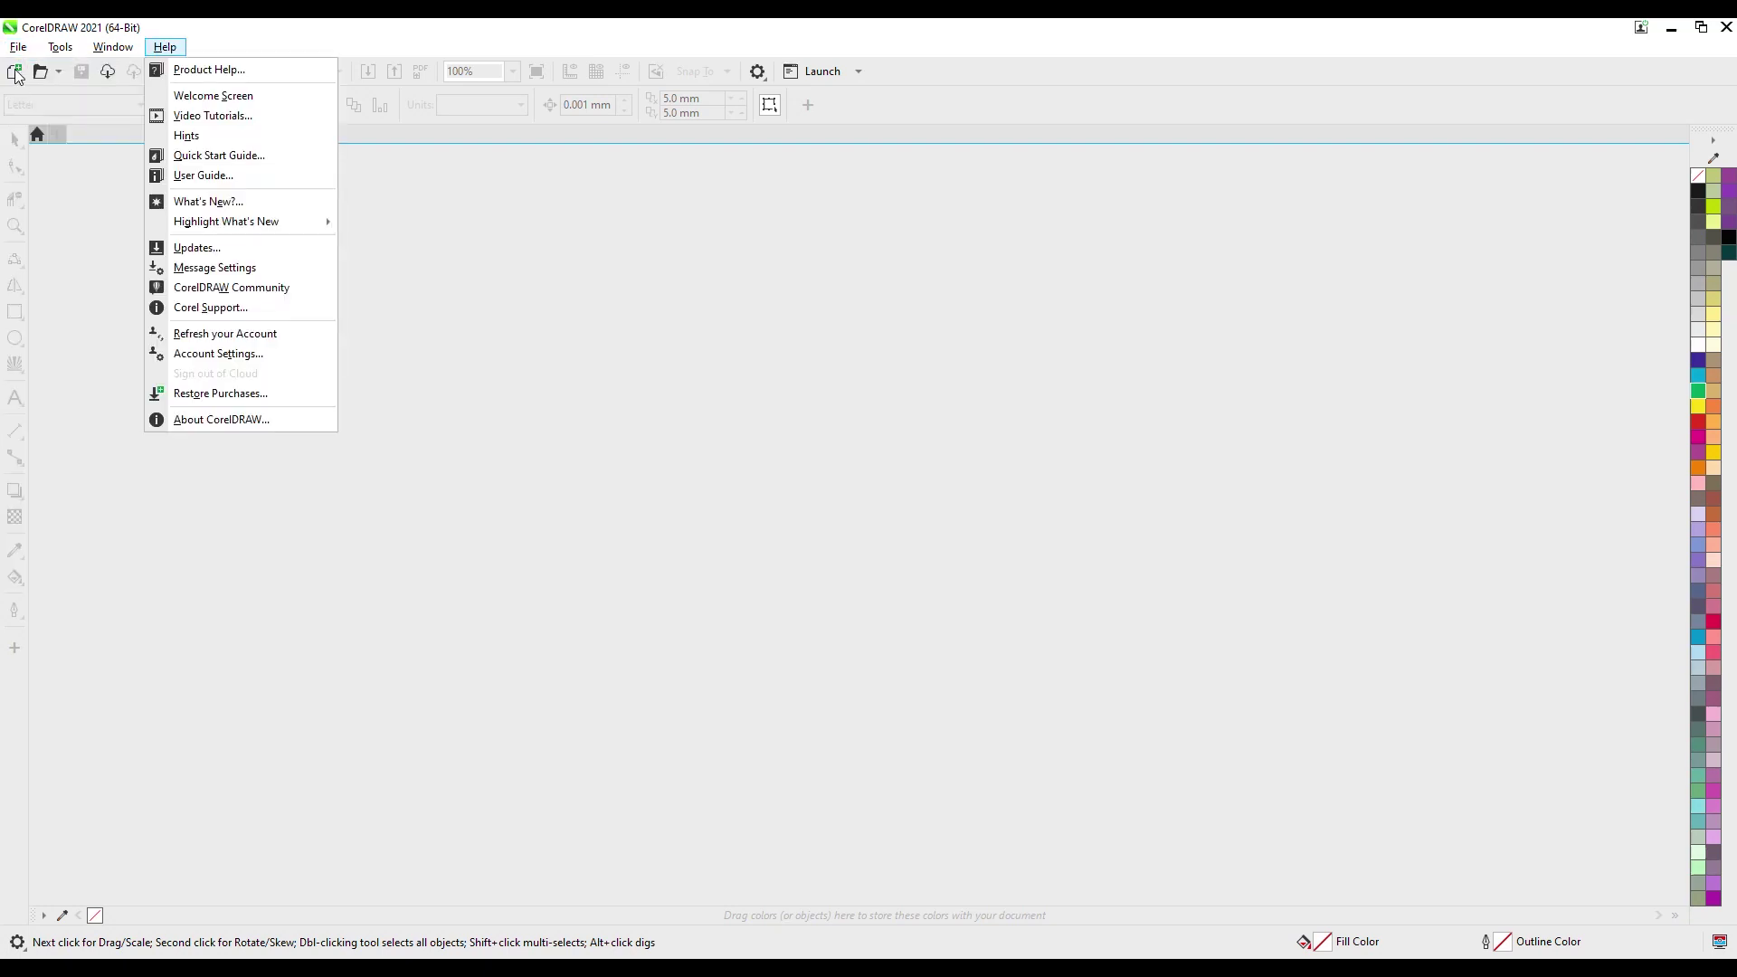
click(16, 76)
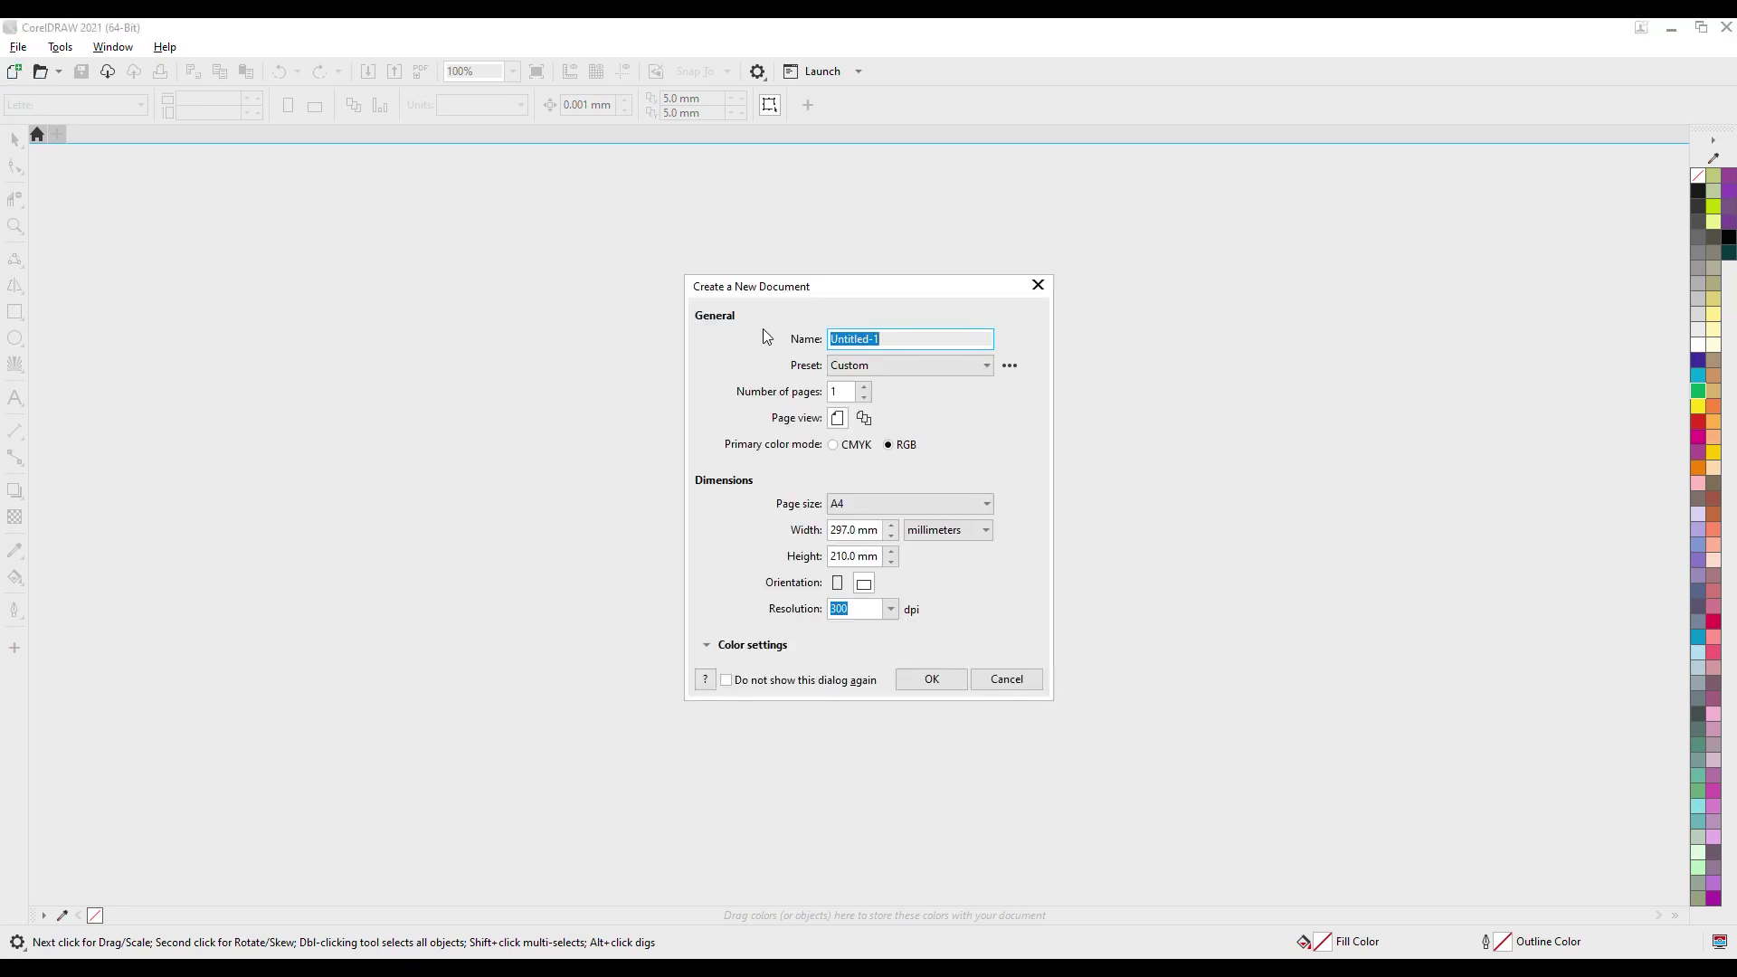
click(1006, 687)
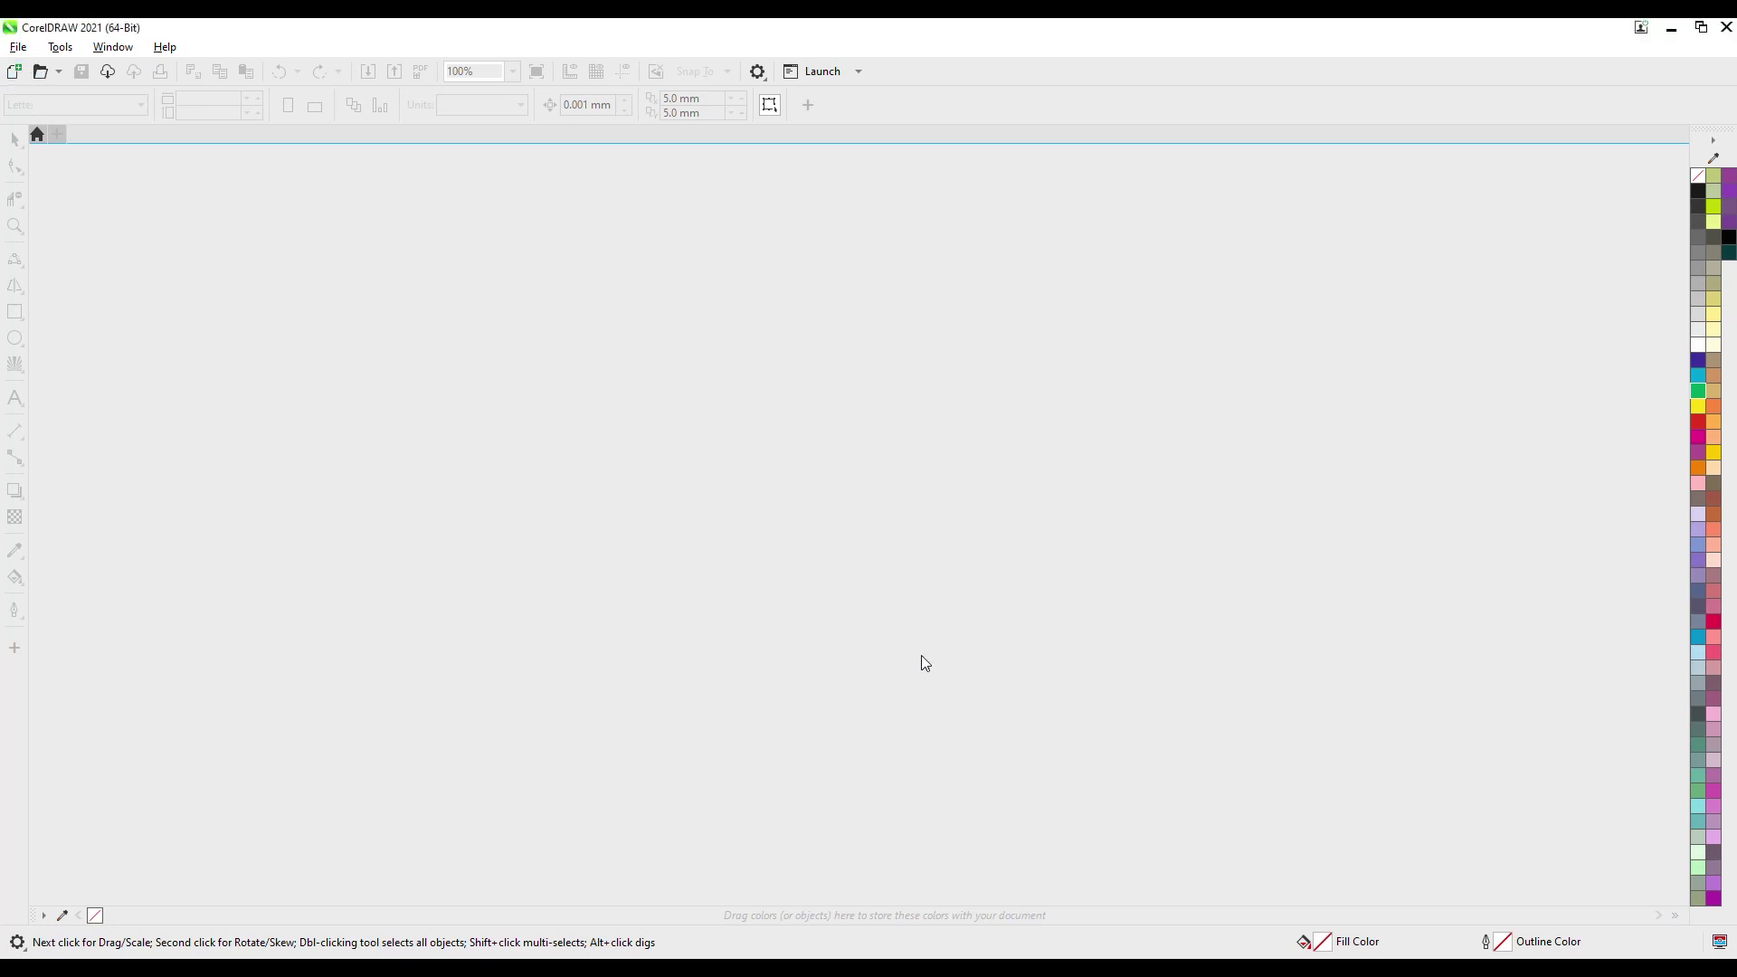
Open the Welcome Screen and look at its new-document settings without creating a document.
click(37, 134)
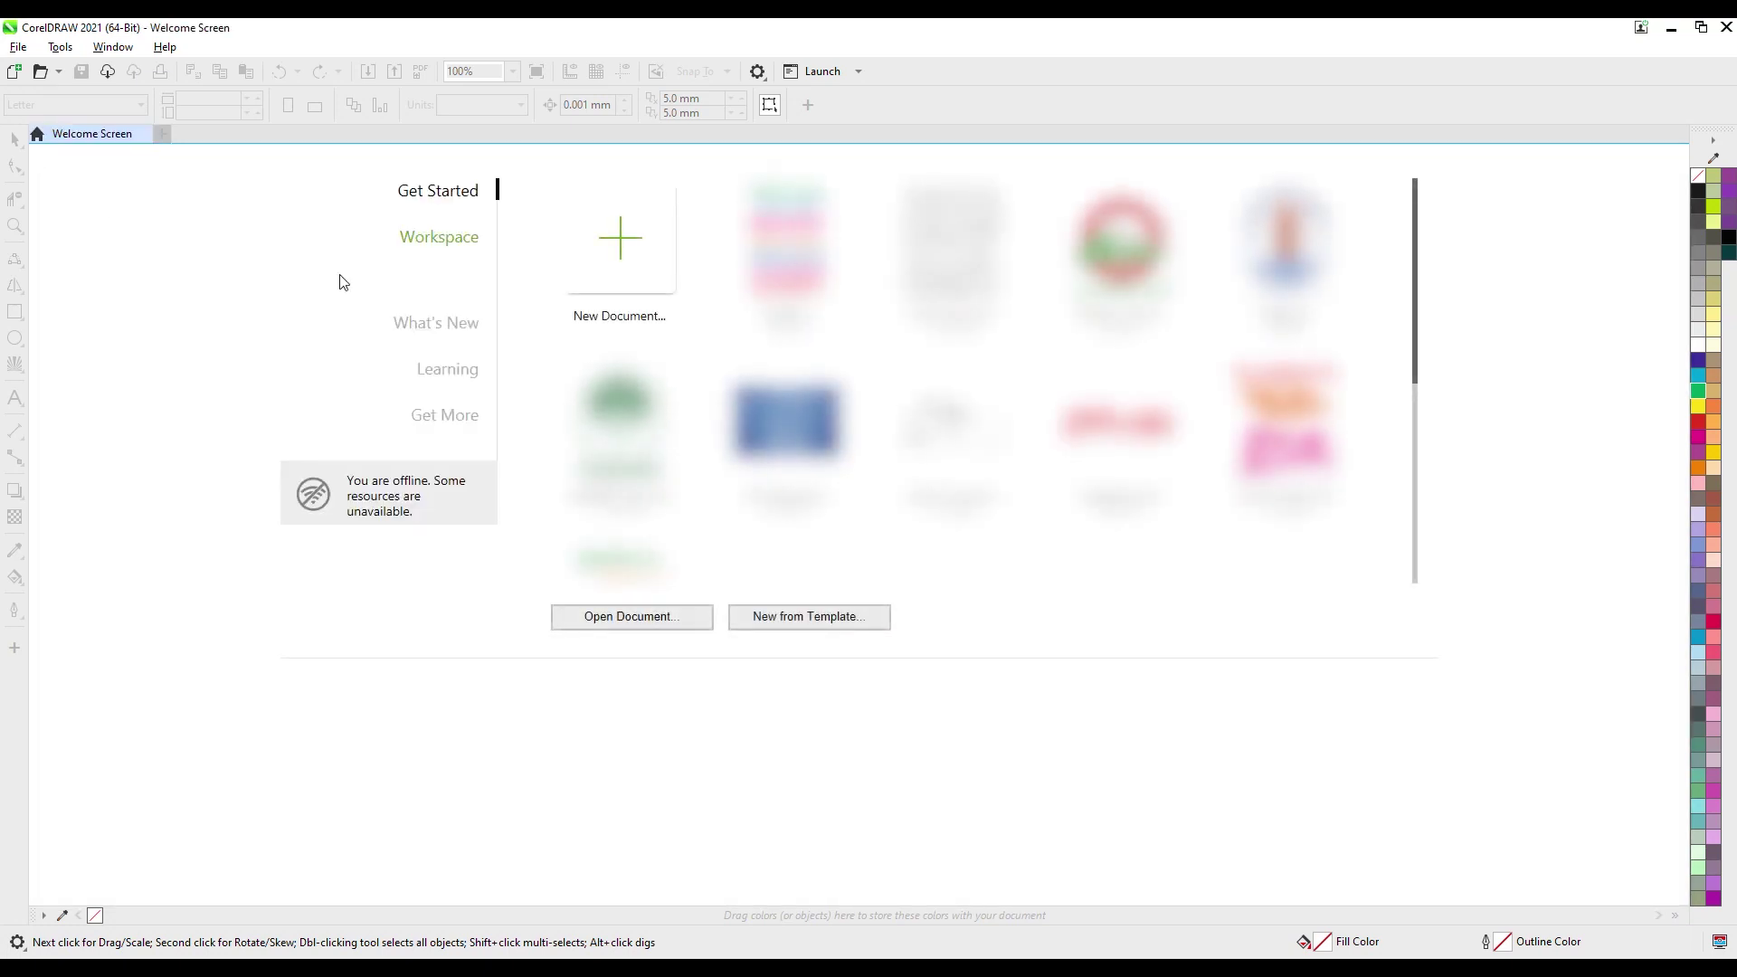
click(626, 255)
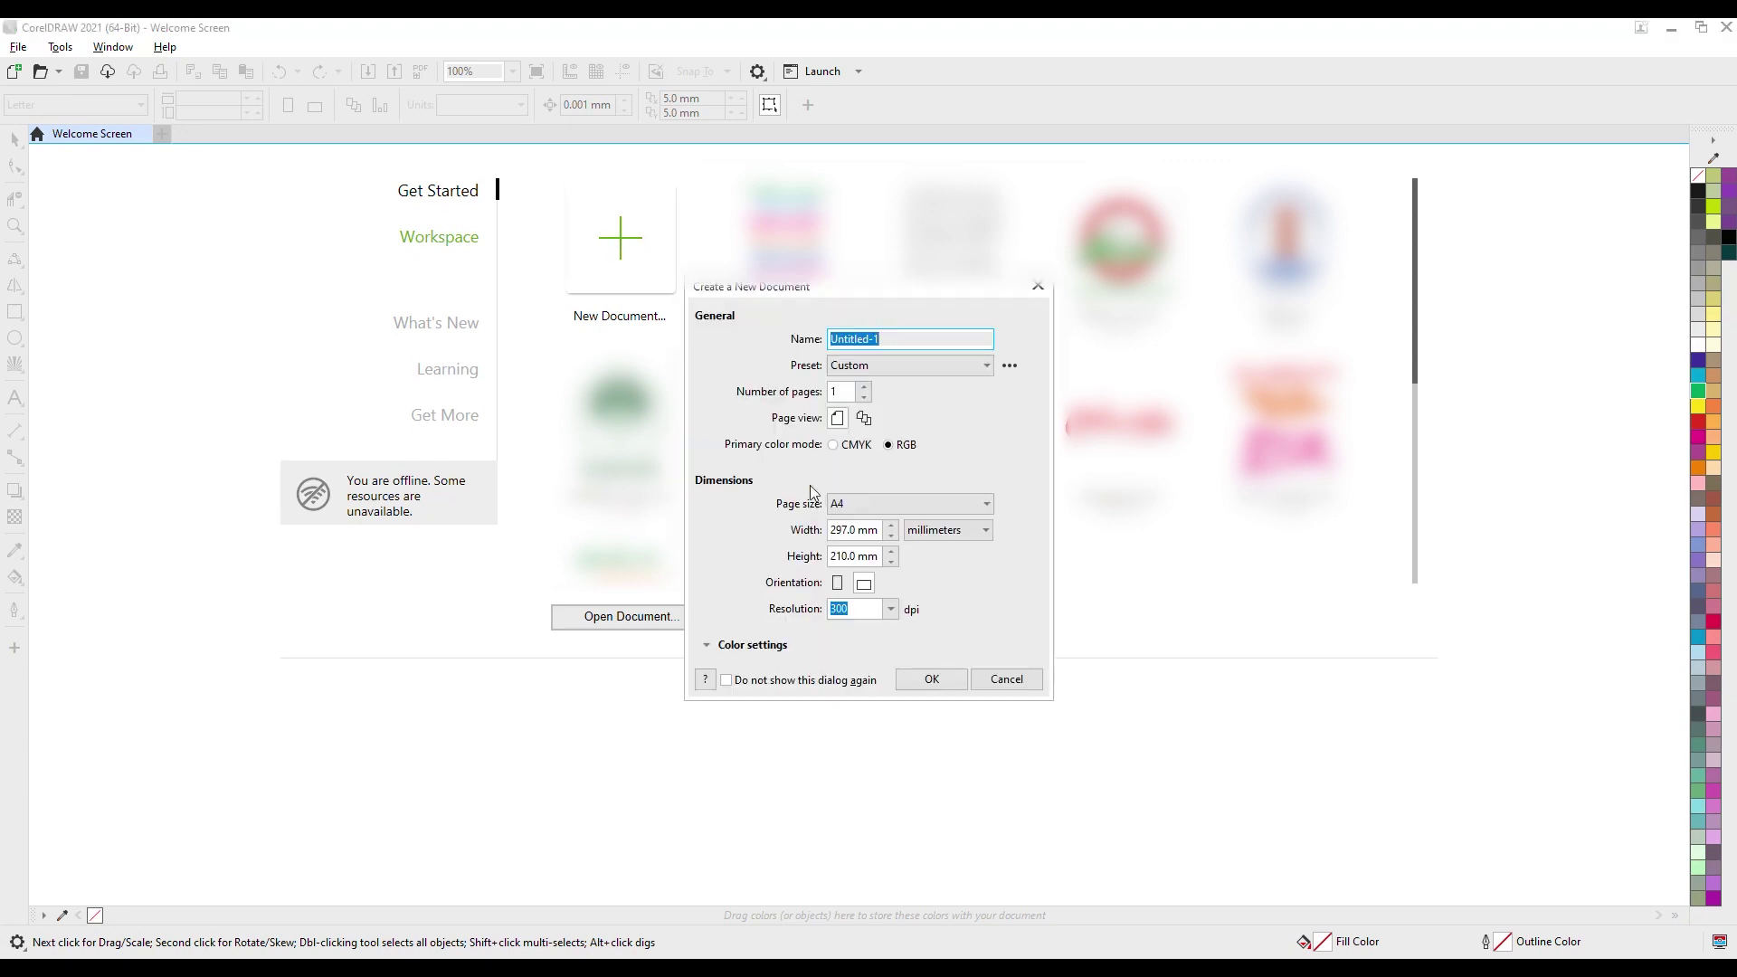
click(1002, 679)
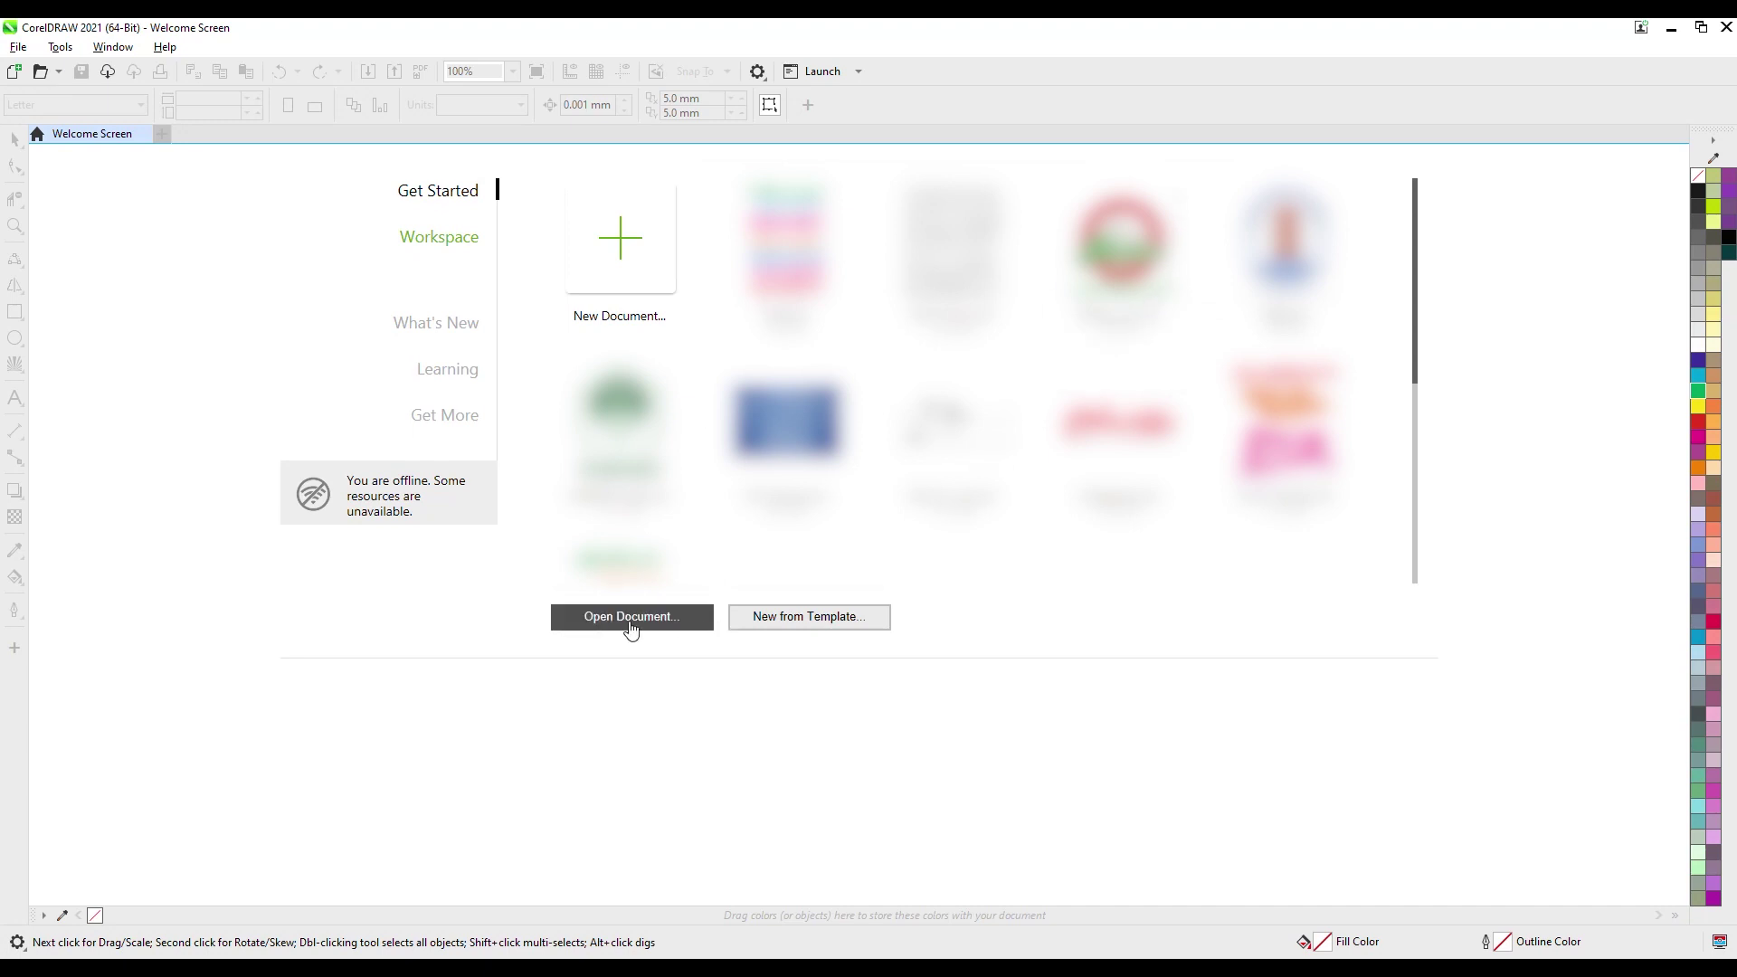
Browse the available document templates and preview the Colourful - Digital Logo Template without opening it.
click(674, 619)
click(811, 623)
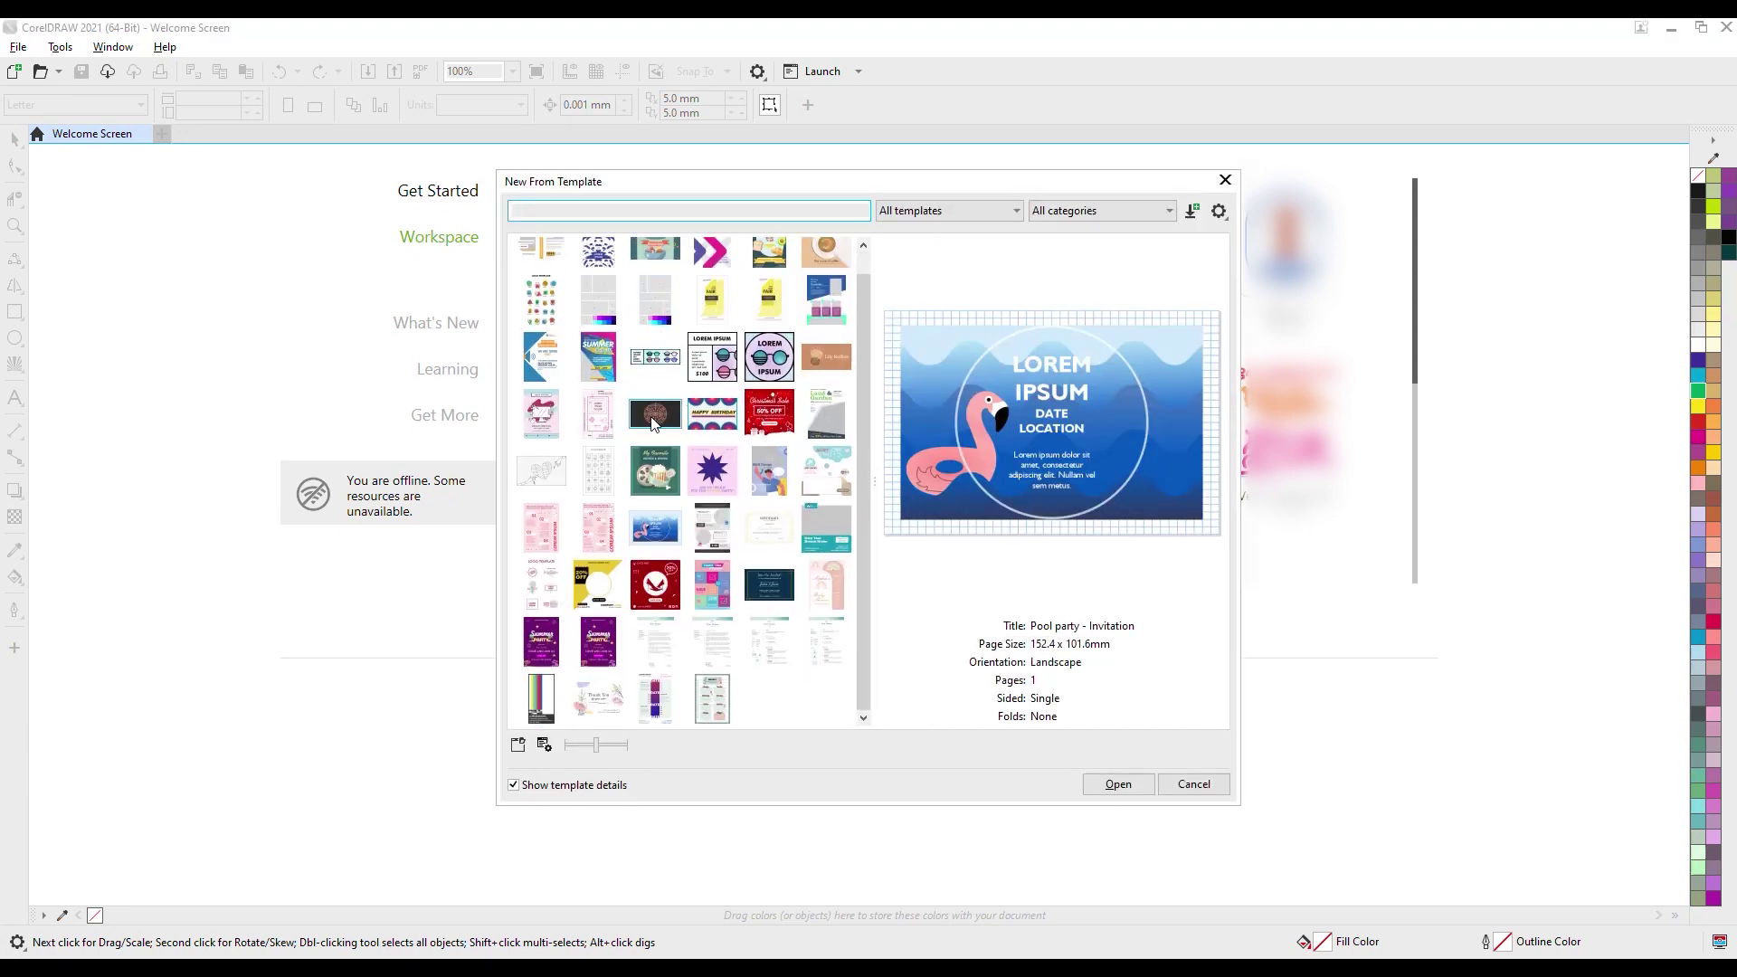
click(550, 308)
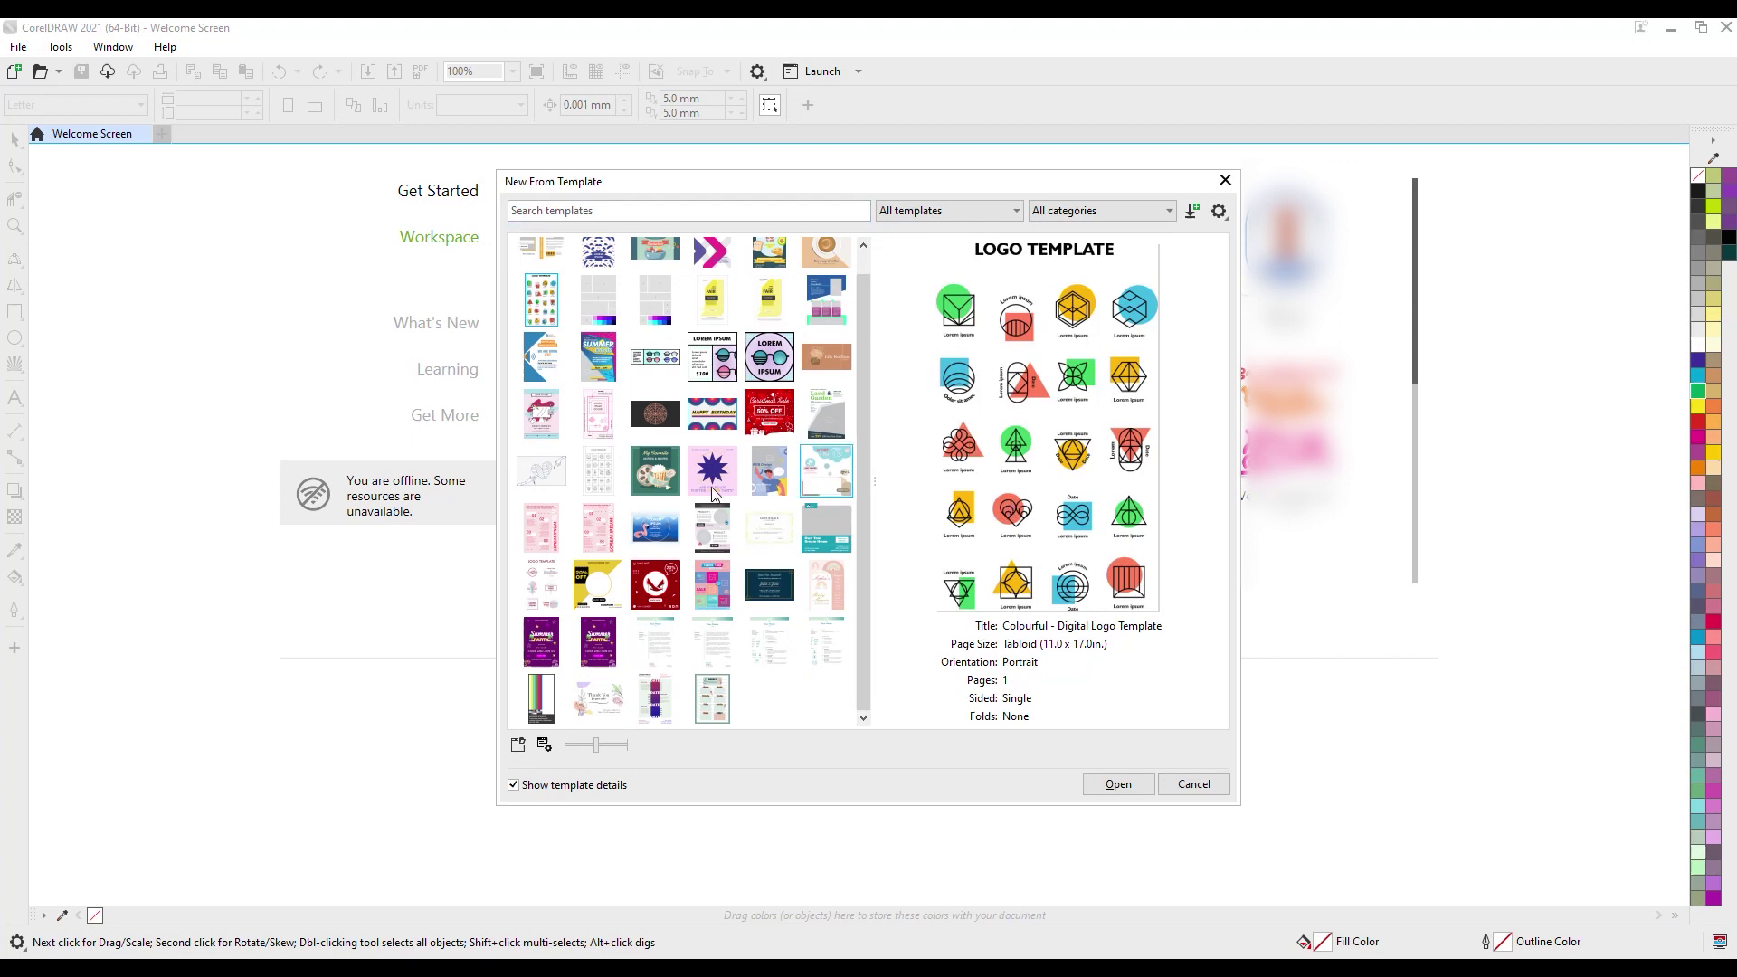
click(1208, 789)
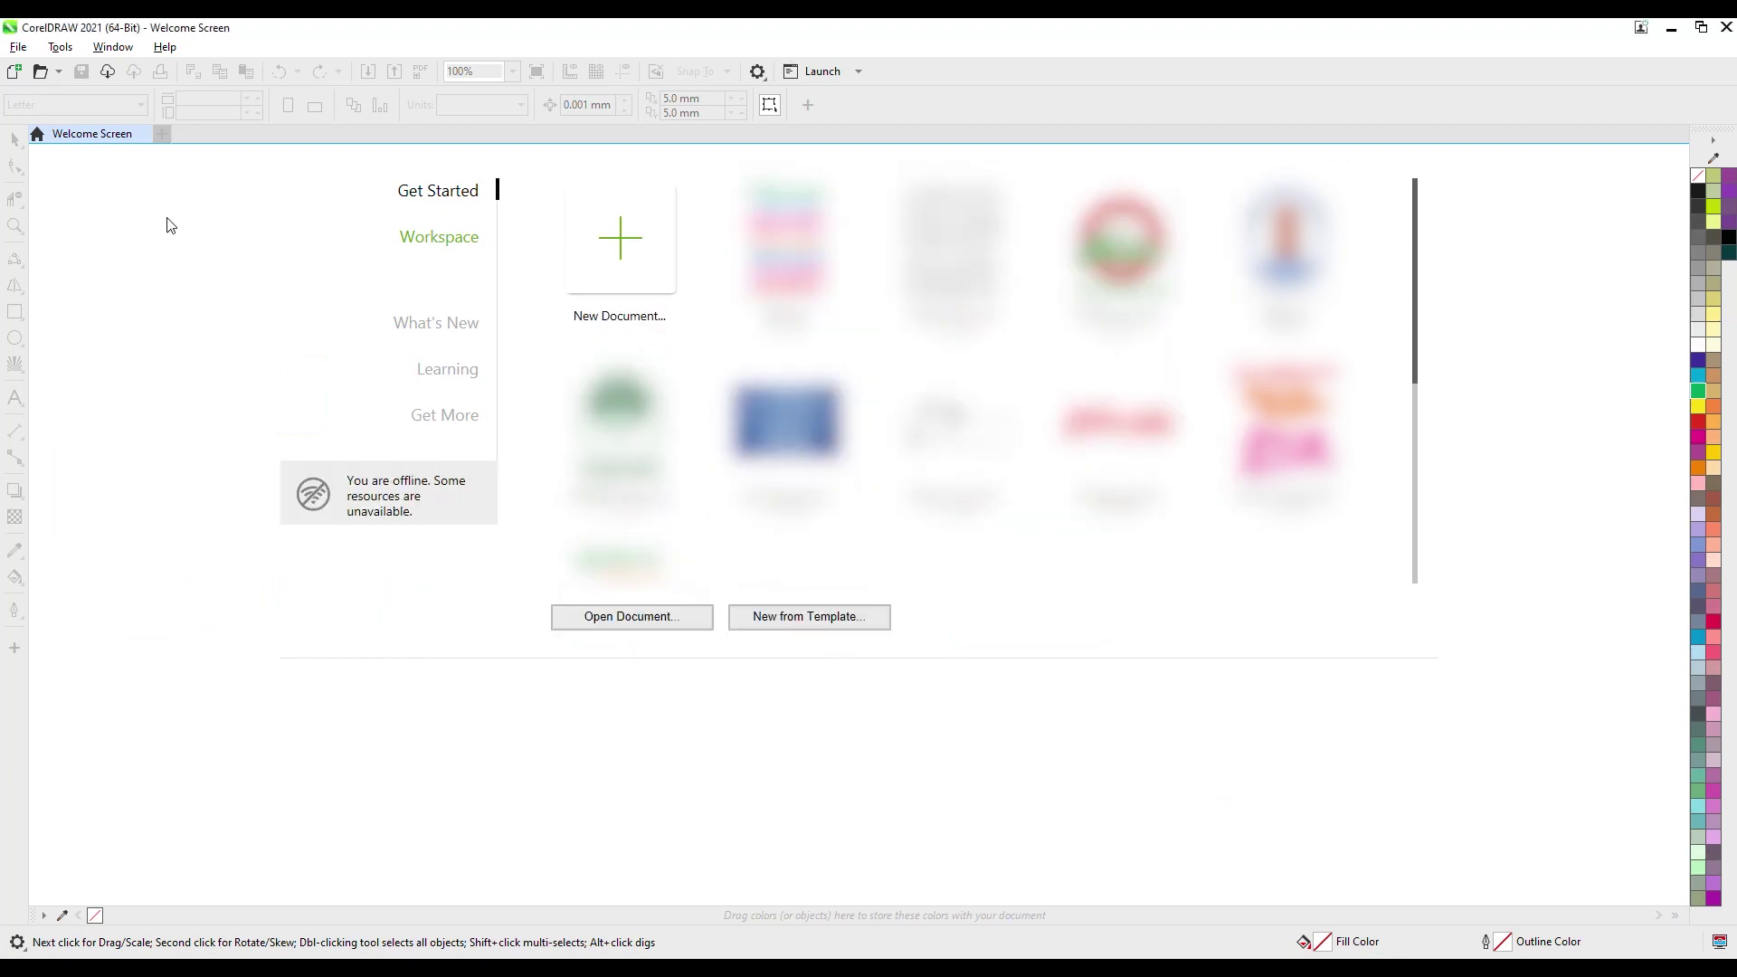
Start a new document named Sample with CMYK as its primary color mode.
click(15, 72)
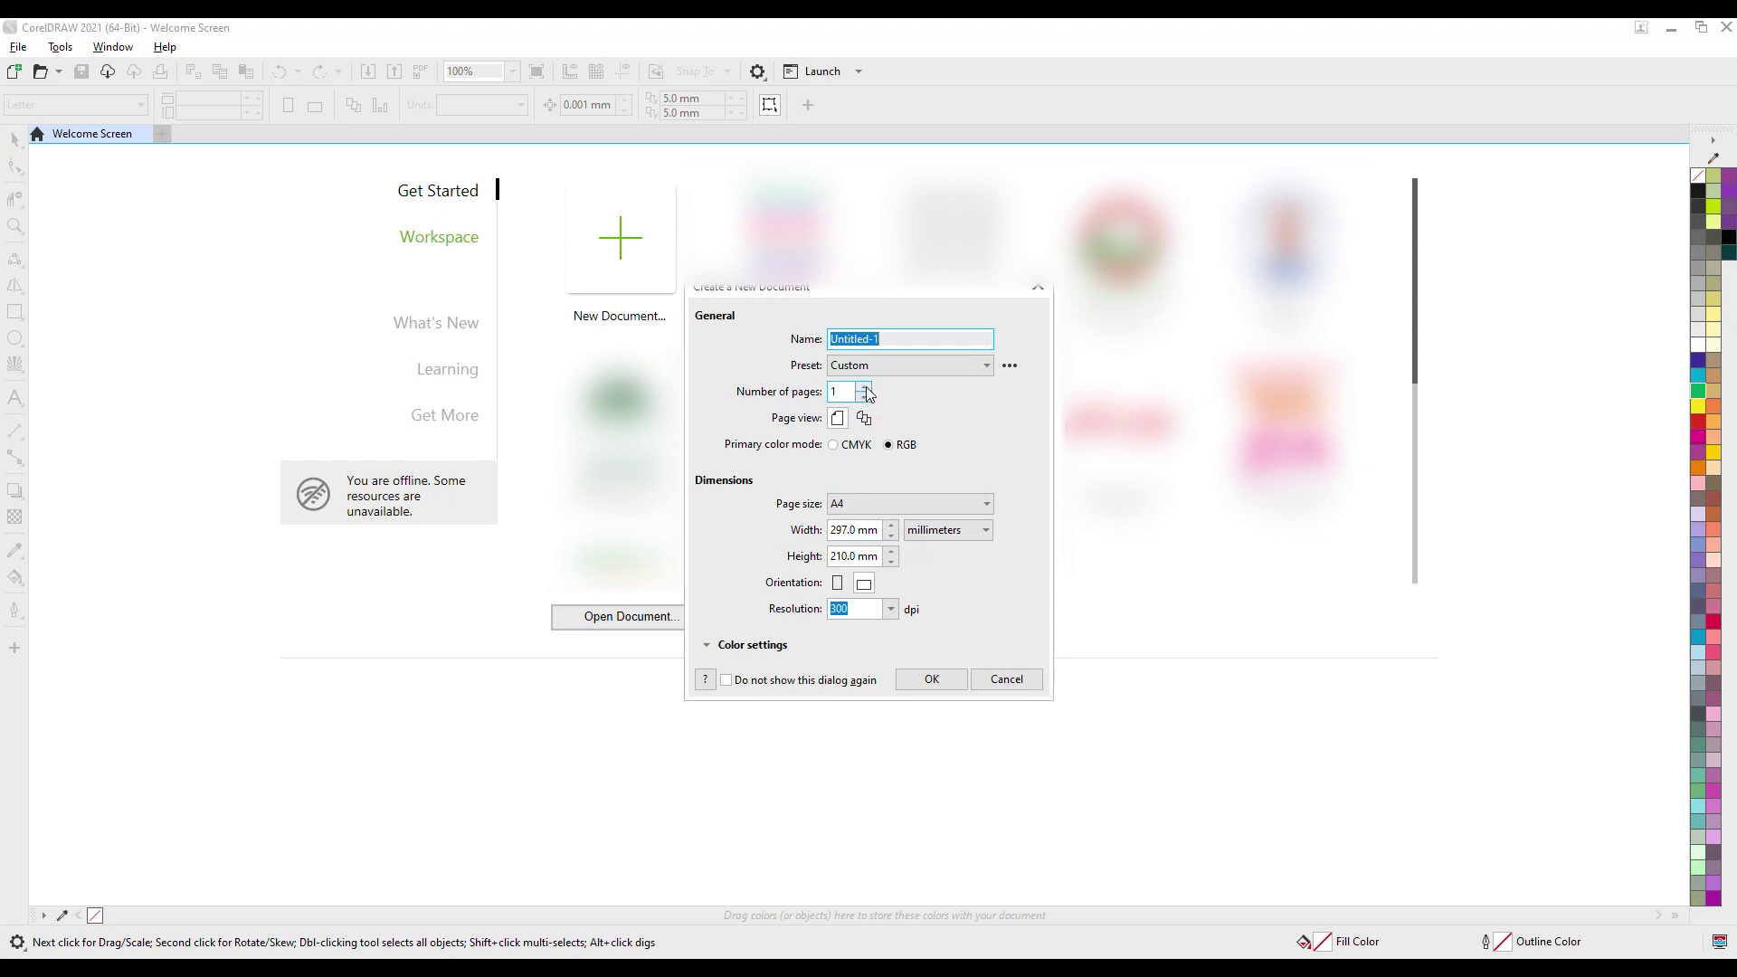
click(903, 338)
drag(912, 338, 827, 340)
text(Sample)
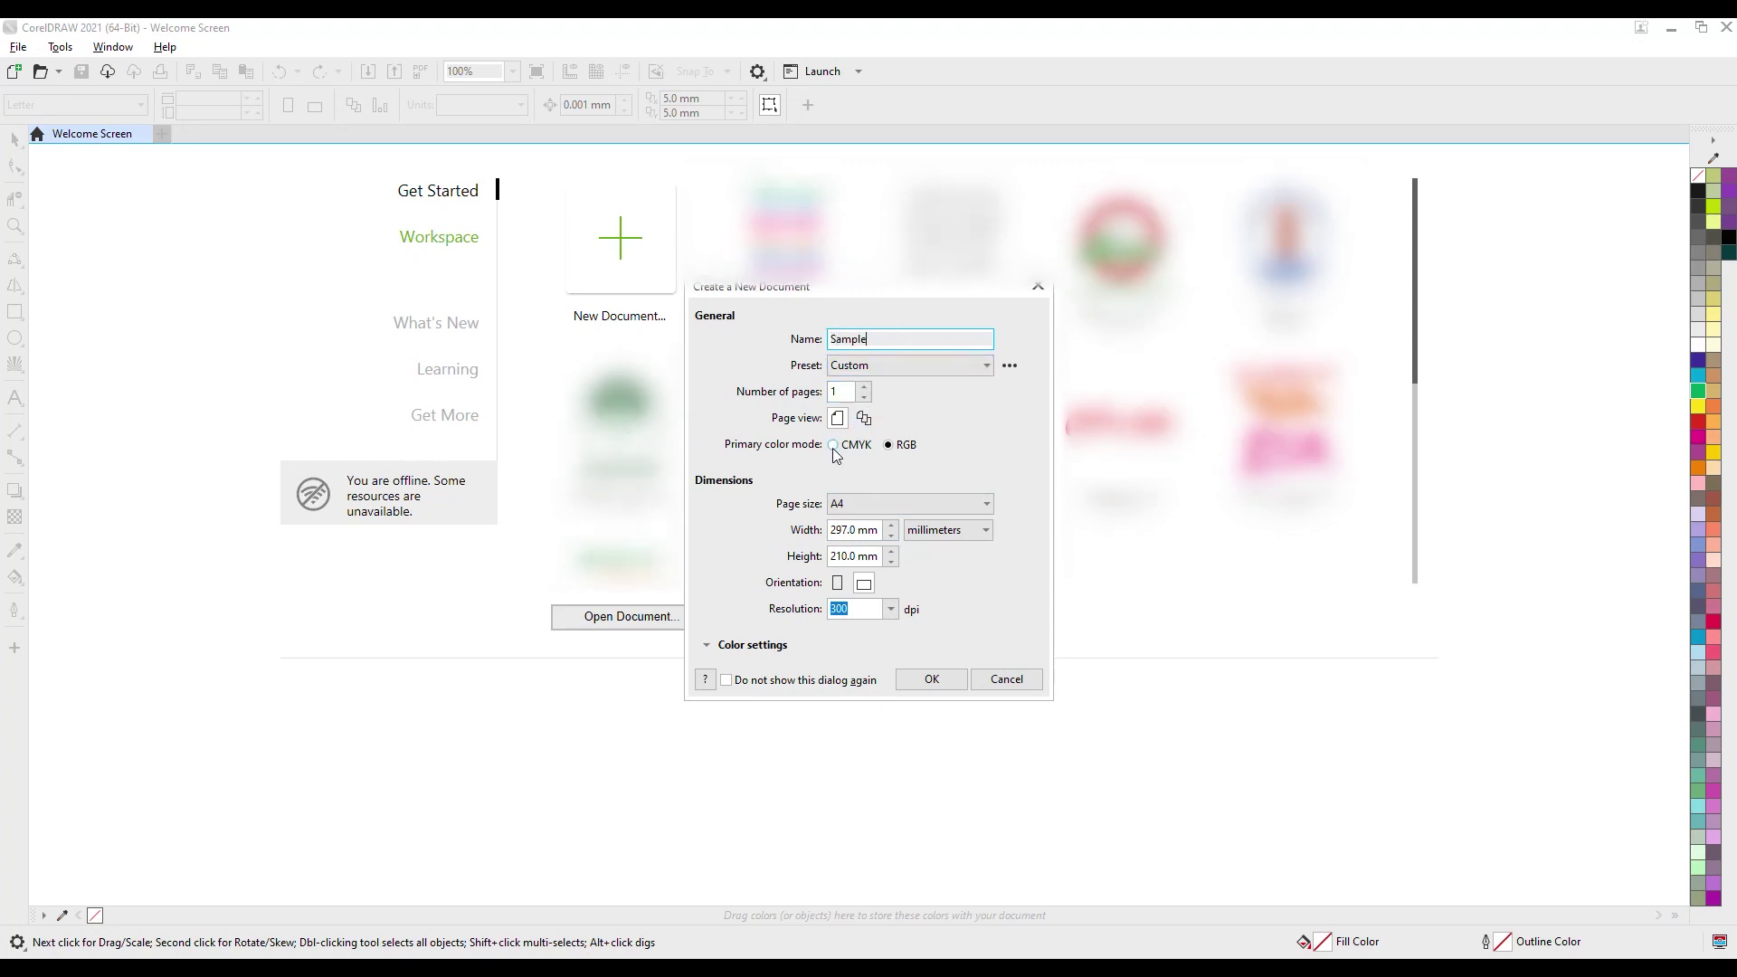
click(835, 445)
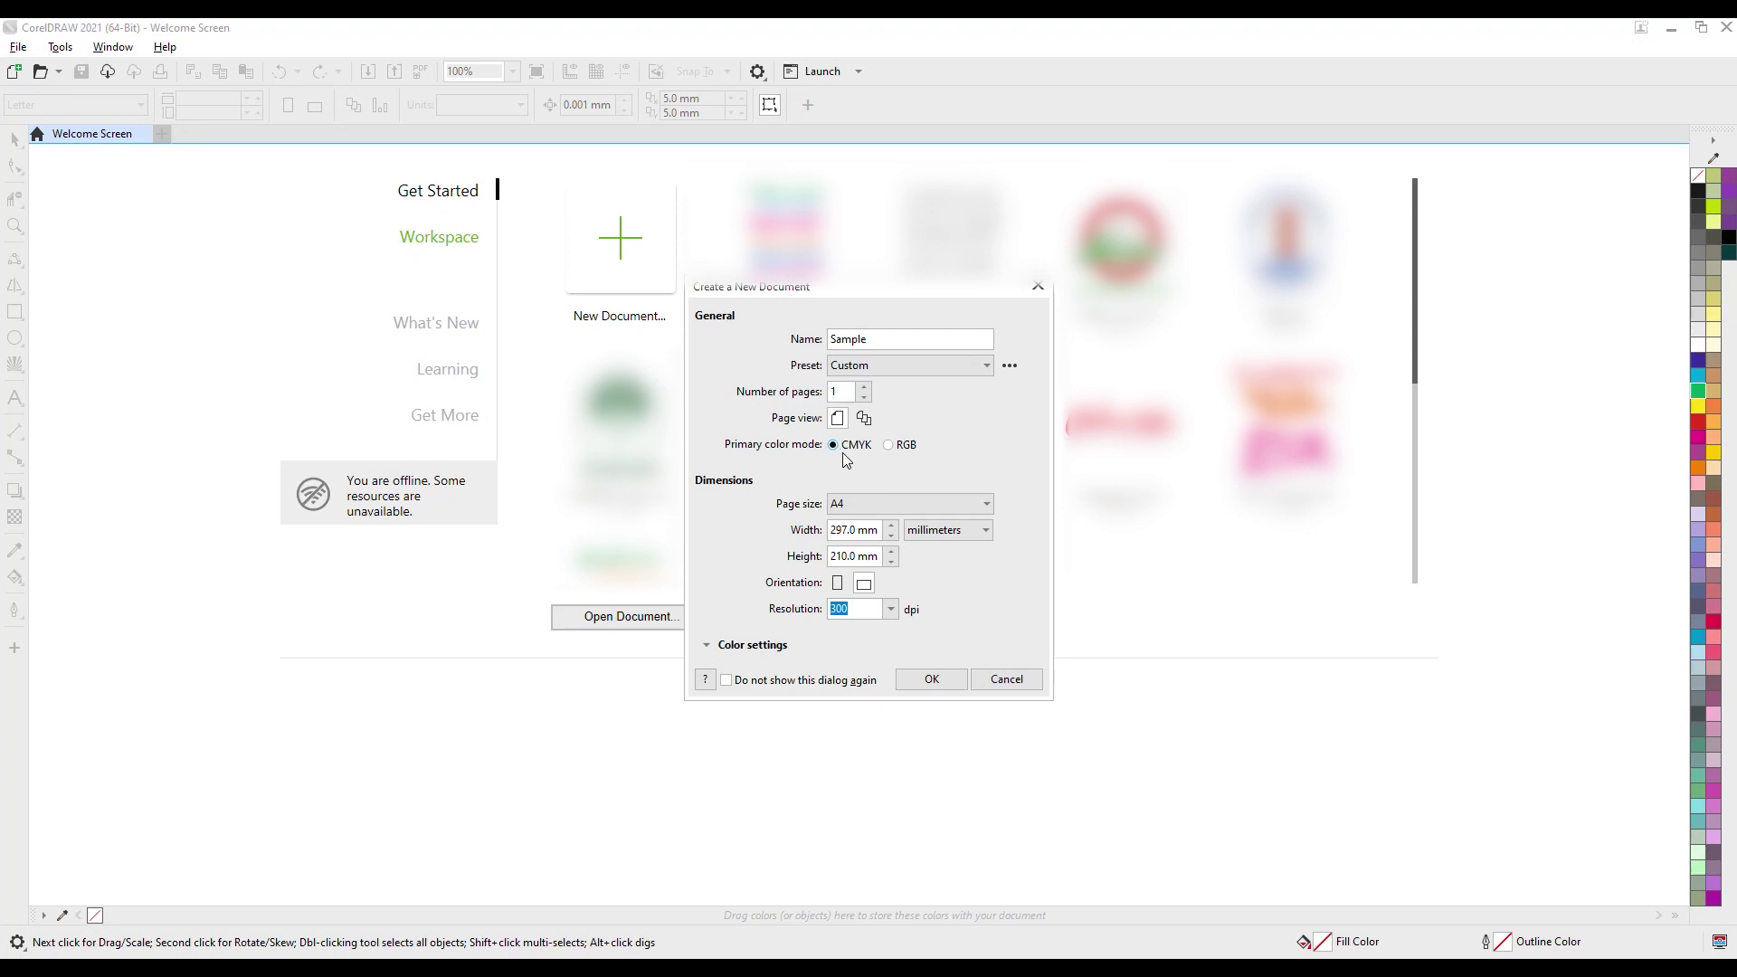
click(889, 446)
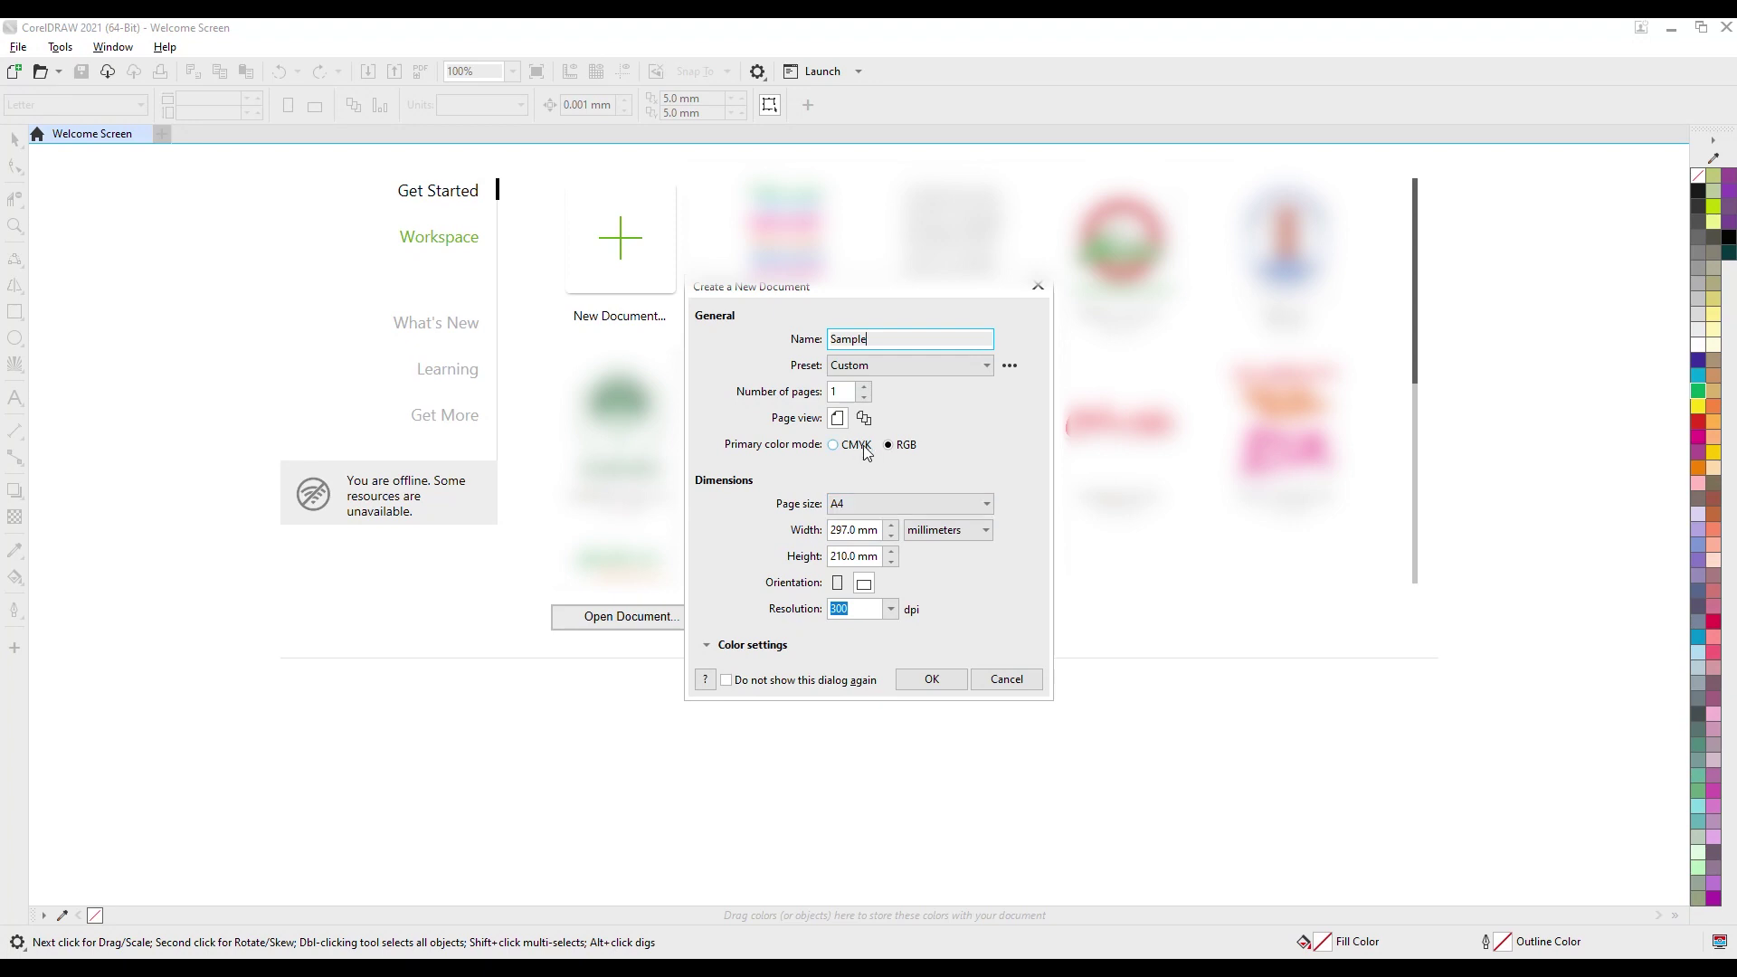
click(835, 447)
Examine the available page sizes and measurement units for the new document.
click(920, 502)
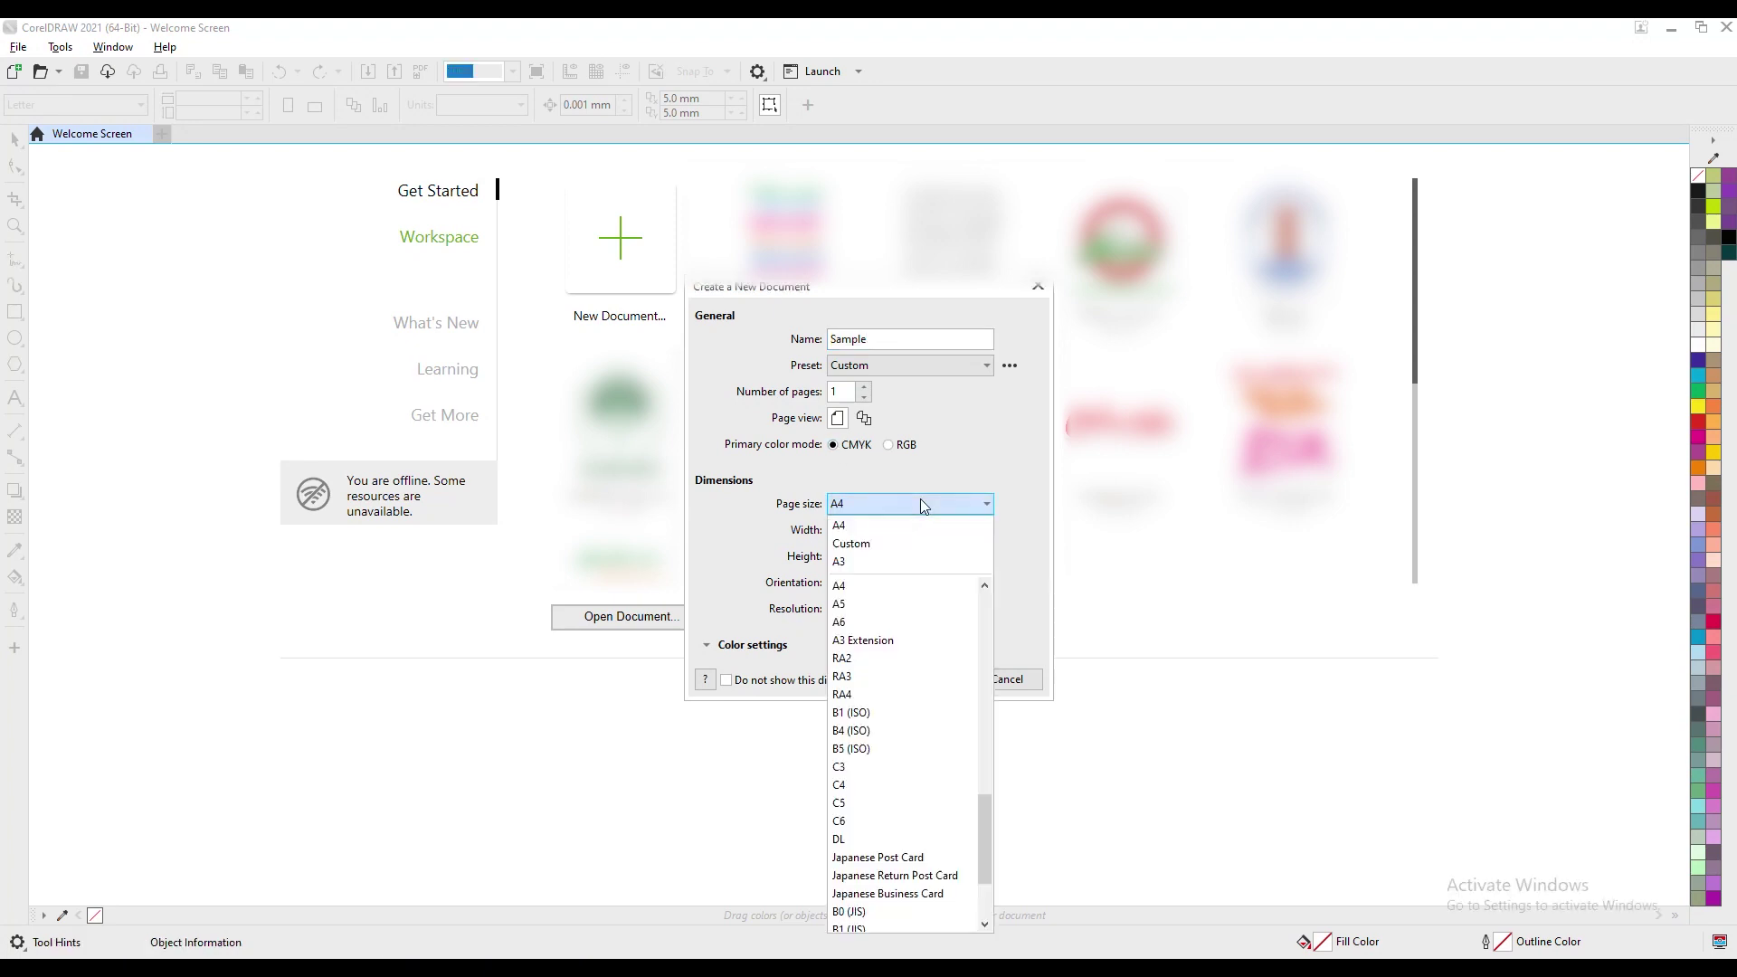
drag(985, 816, 1001, 899)
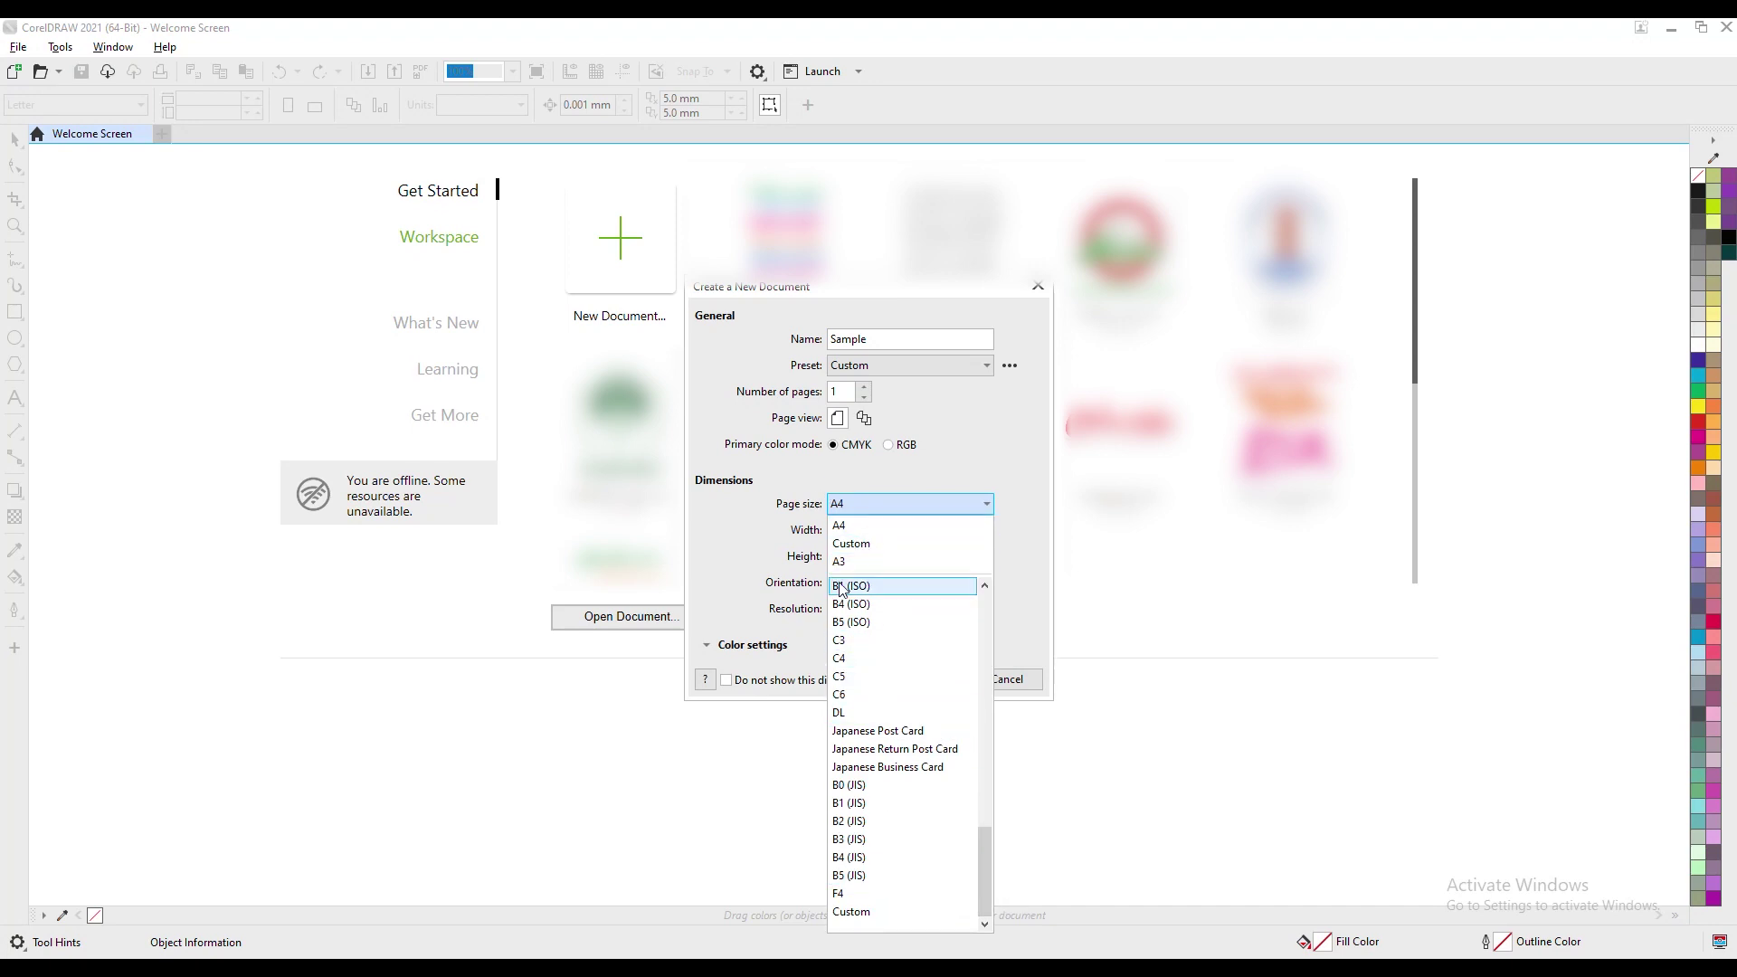
drag(984, 845, 1004, 766)
scroll(1005, 766, up, 2)
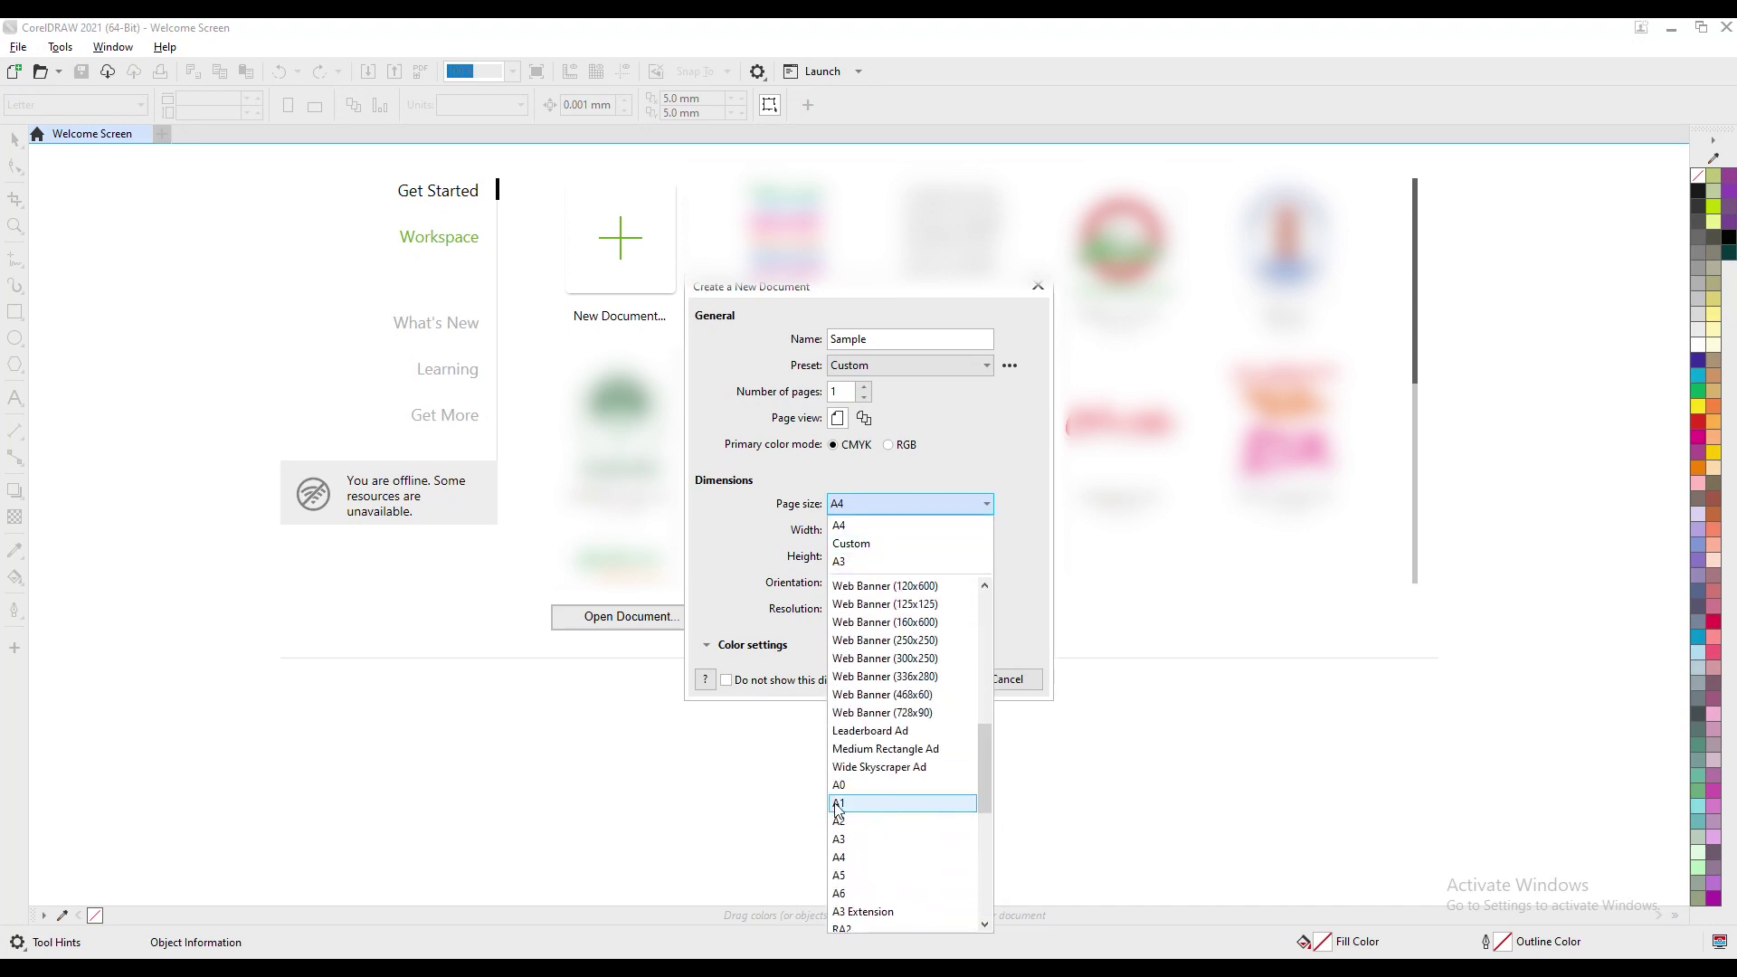
drag(991, 728, 990, 579)
click(1014, 556)
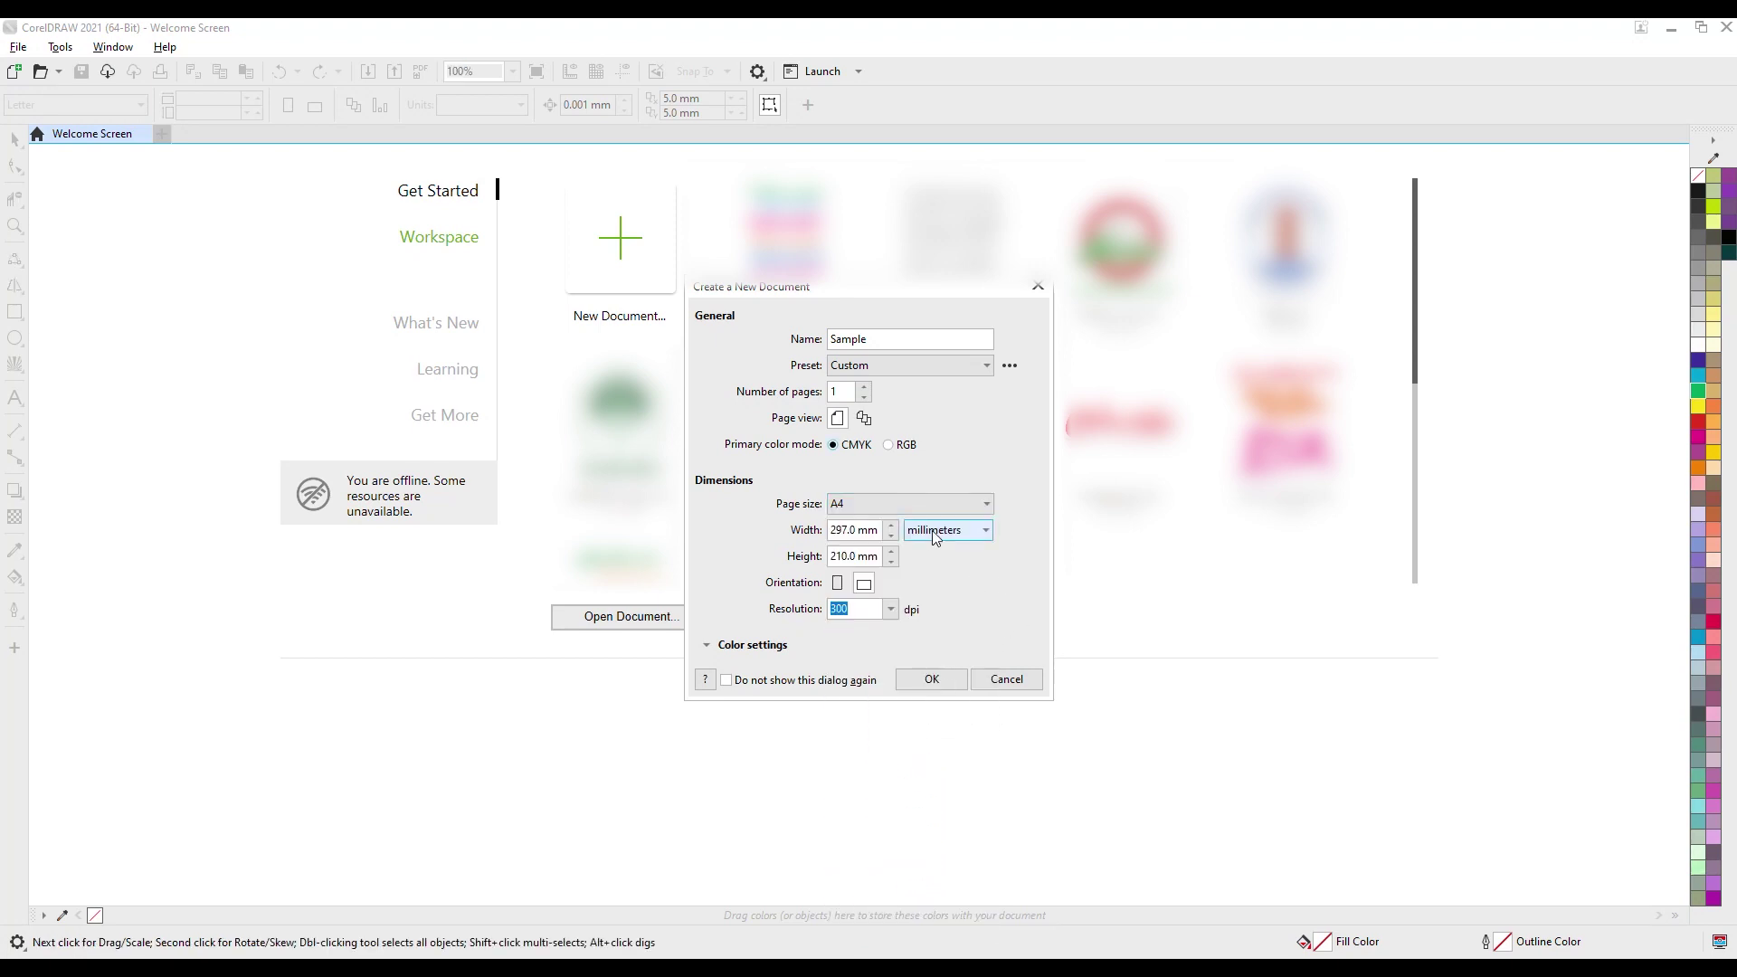
click(959, 529)
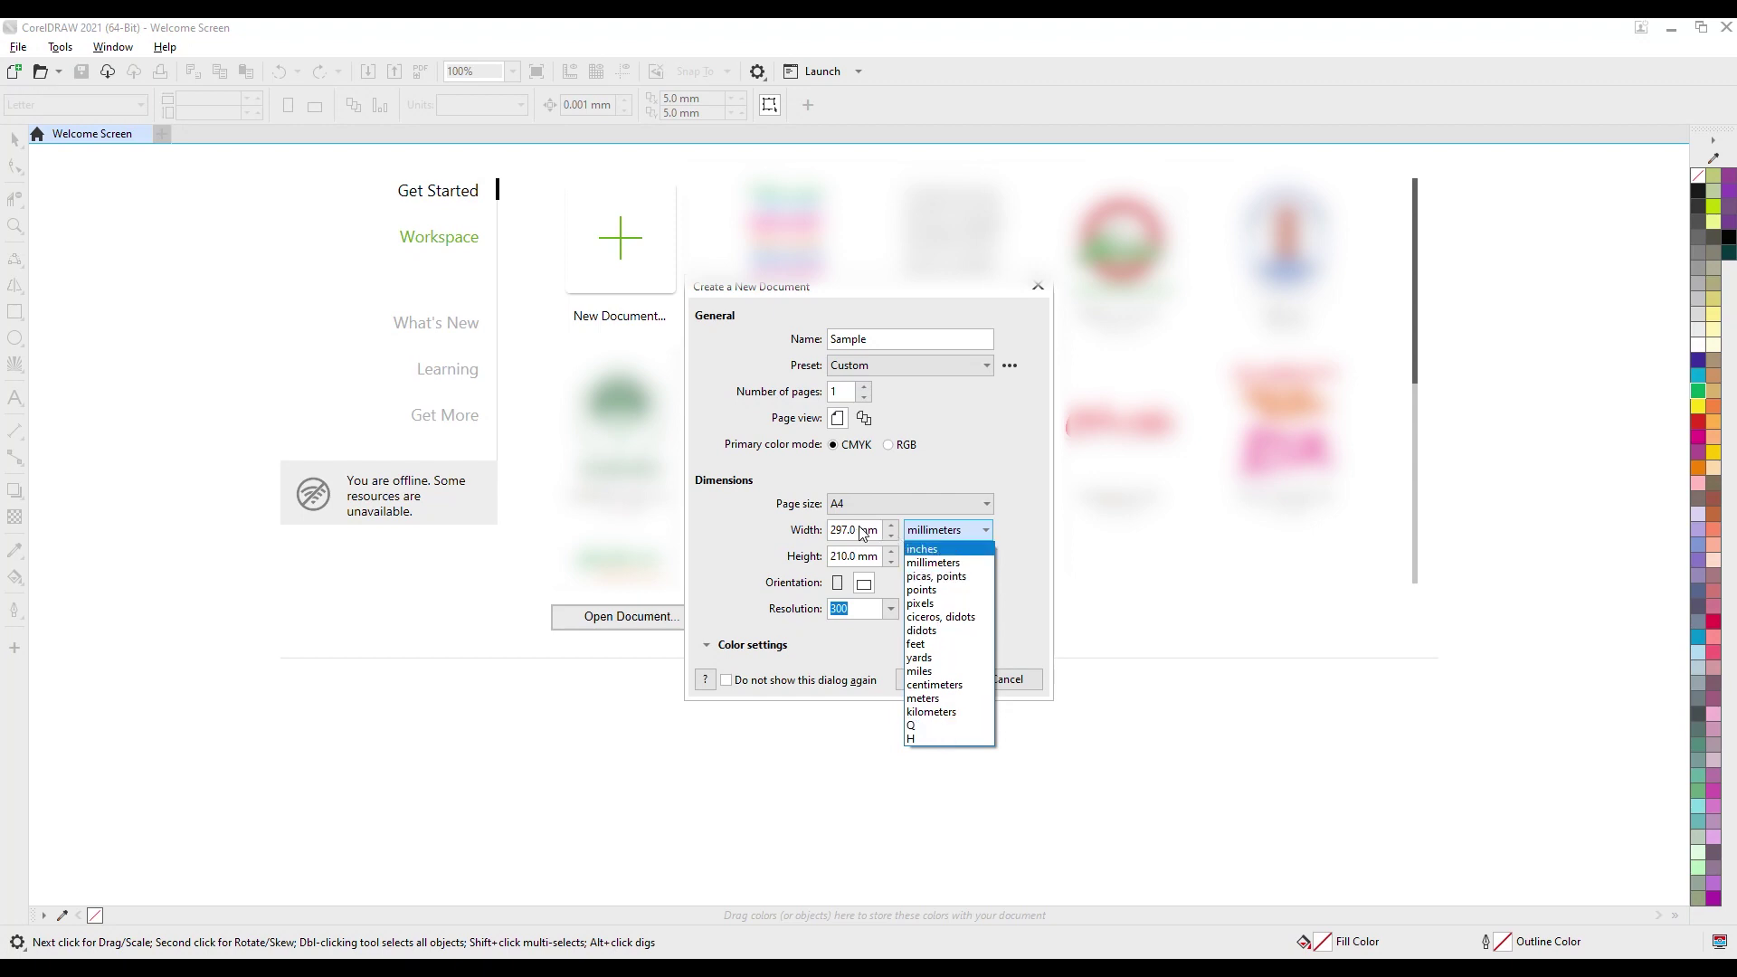
click(831, 536)
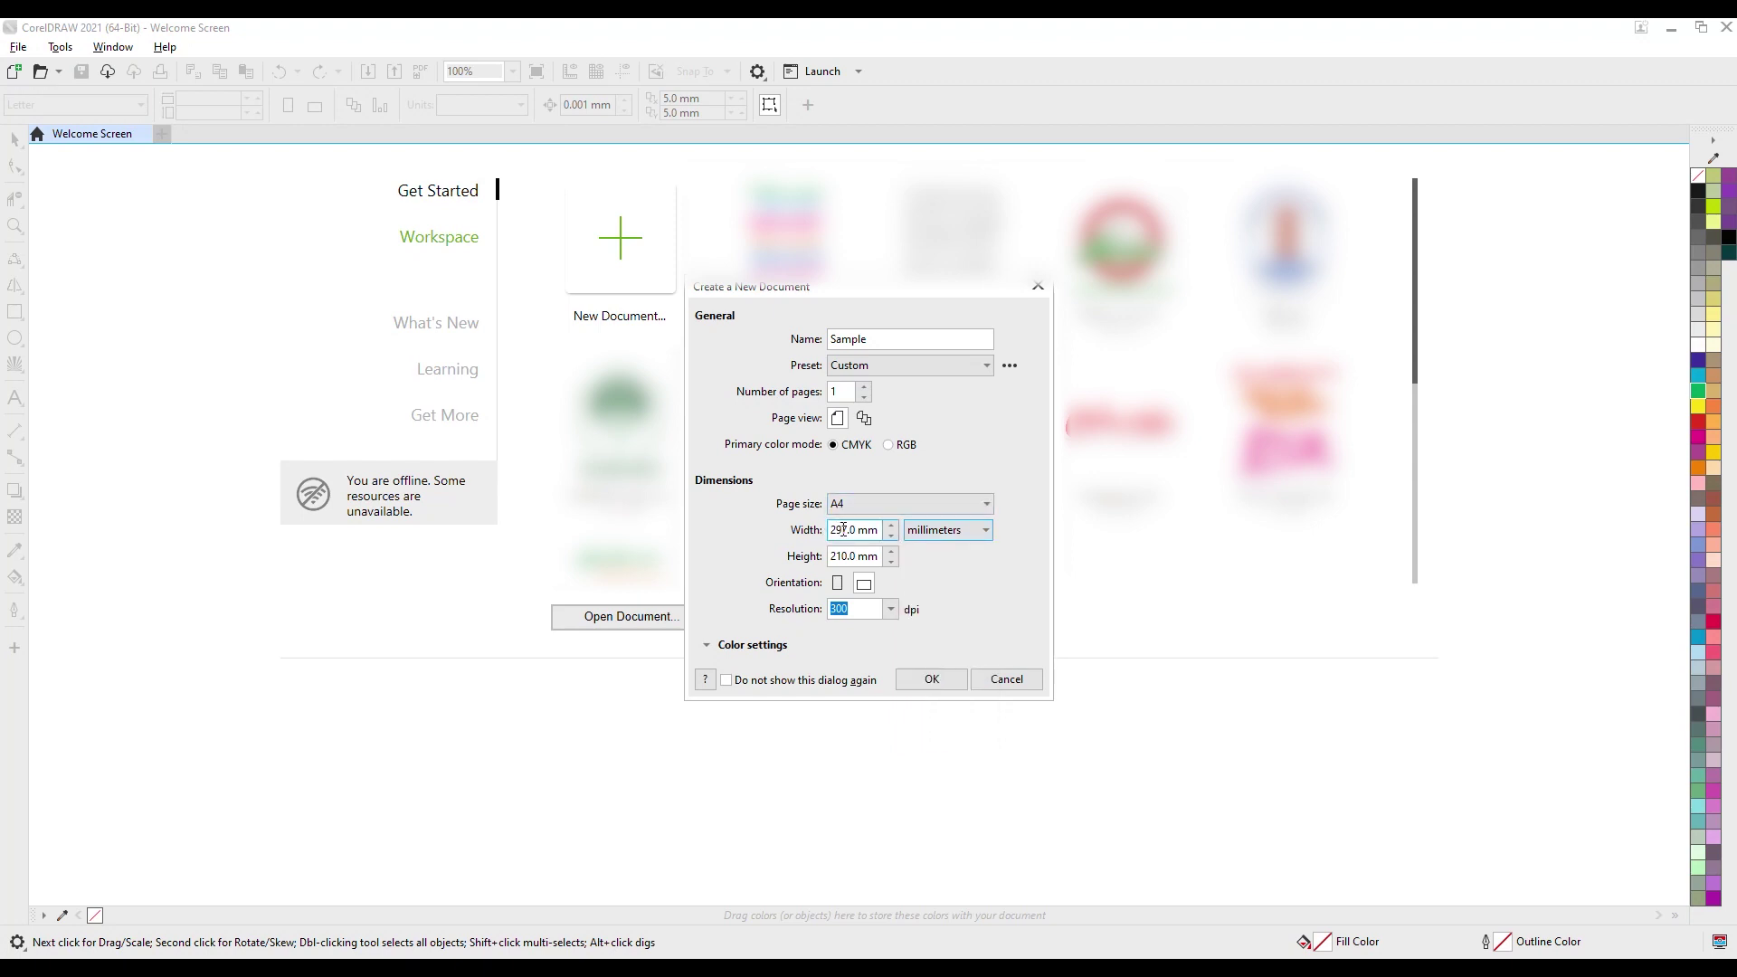
Set the new document's page orientation to landscape.
click(842, 530)
click(864, 585)
click(864, 589)
Review the resolution presets and set the new document's resolution to 1000 dpi.
click(862, 607)
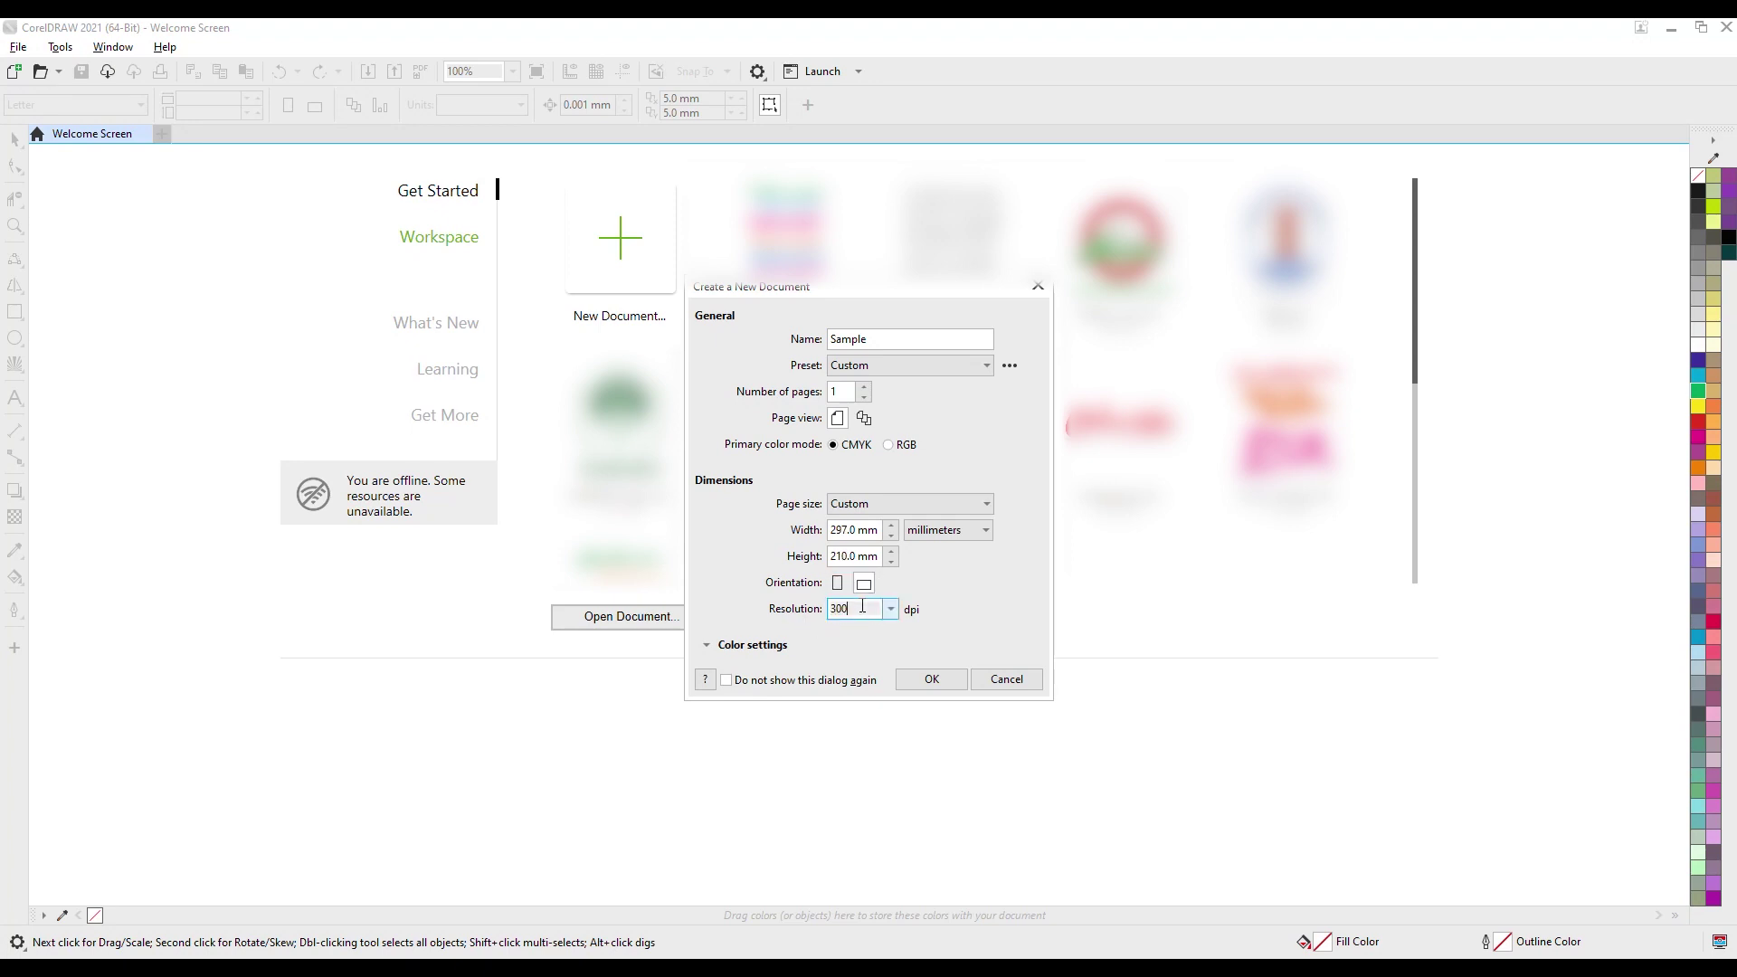
click(890, 610)
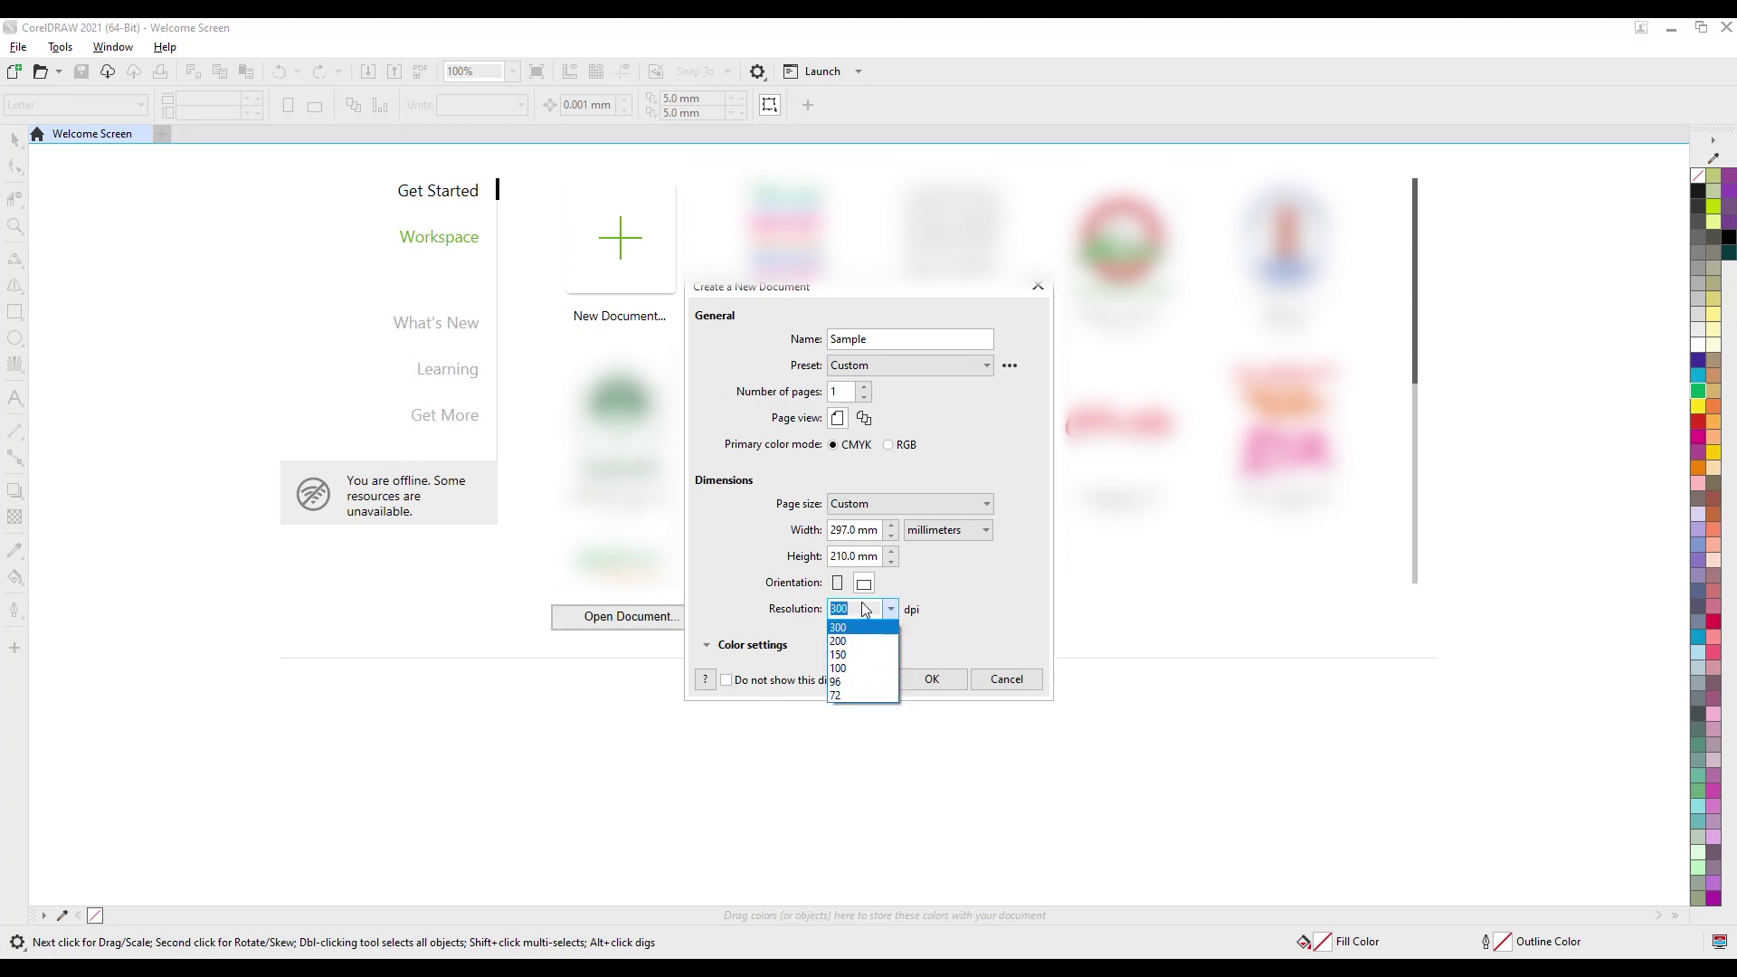
click(861, 606)
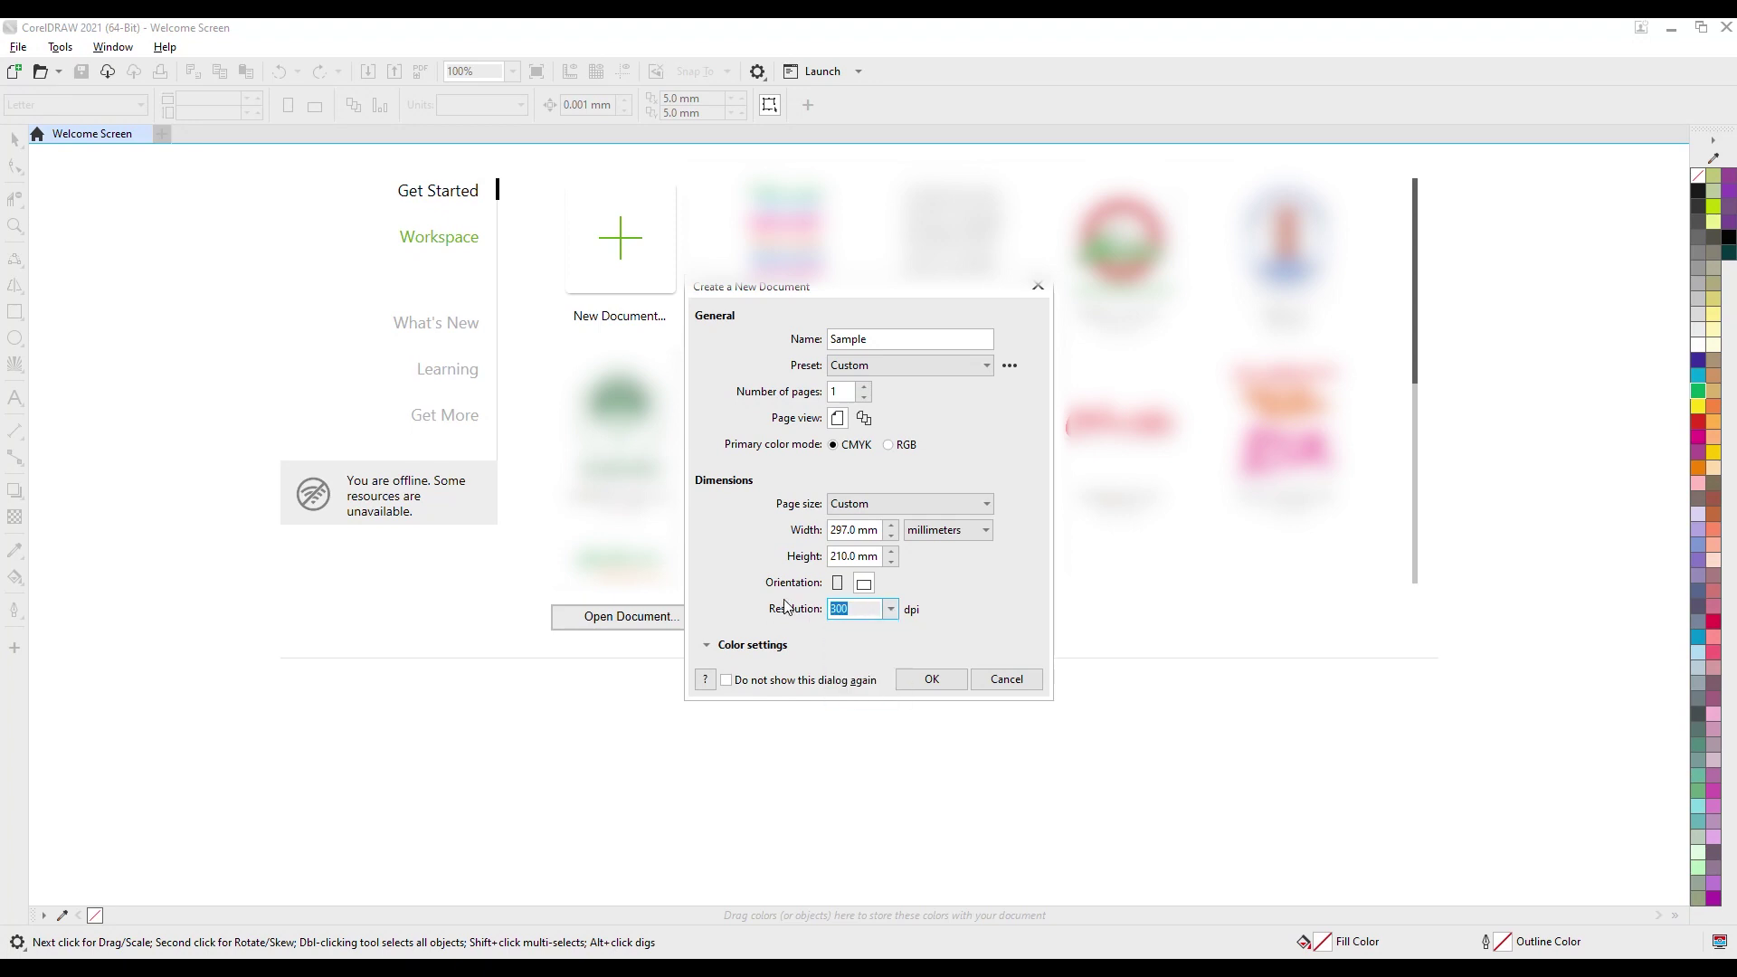
text(1000)
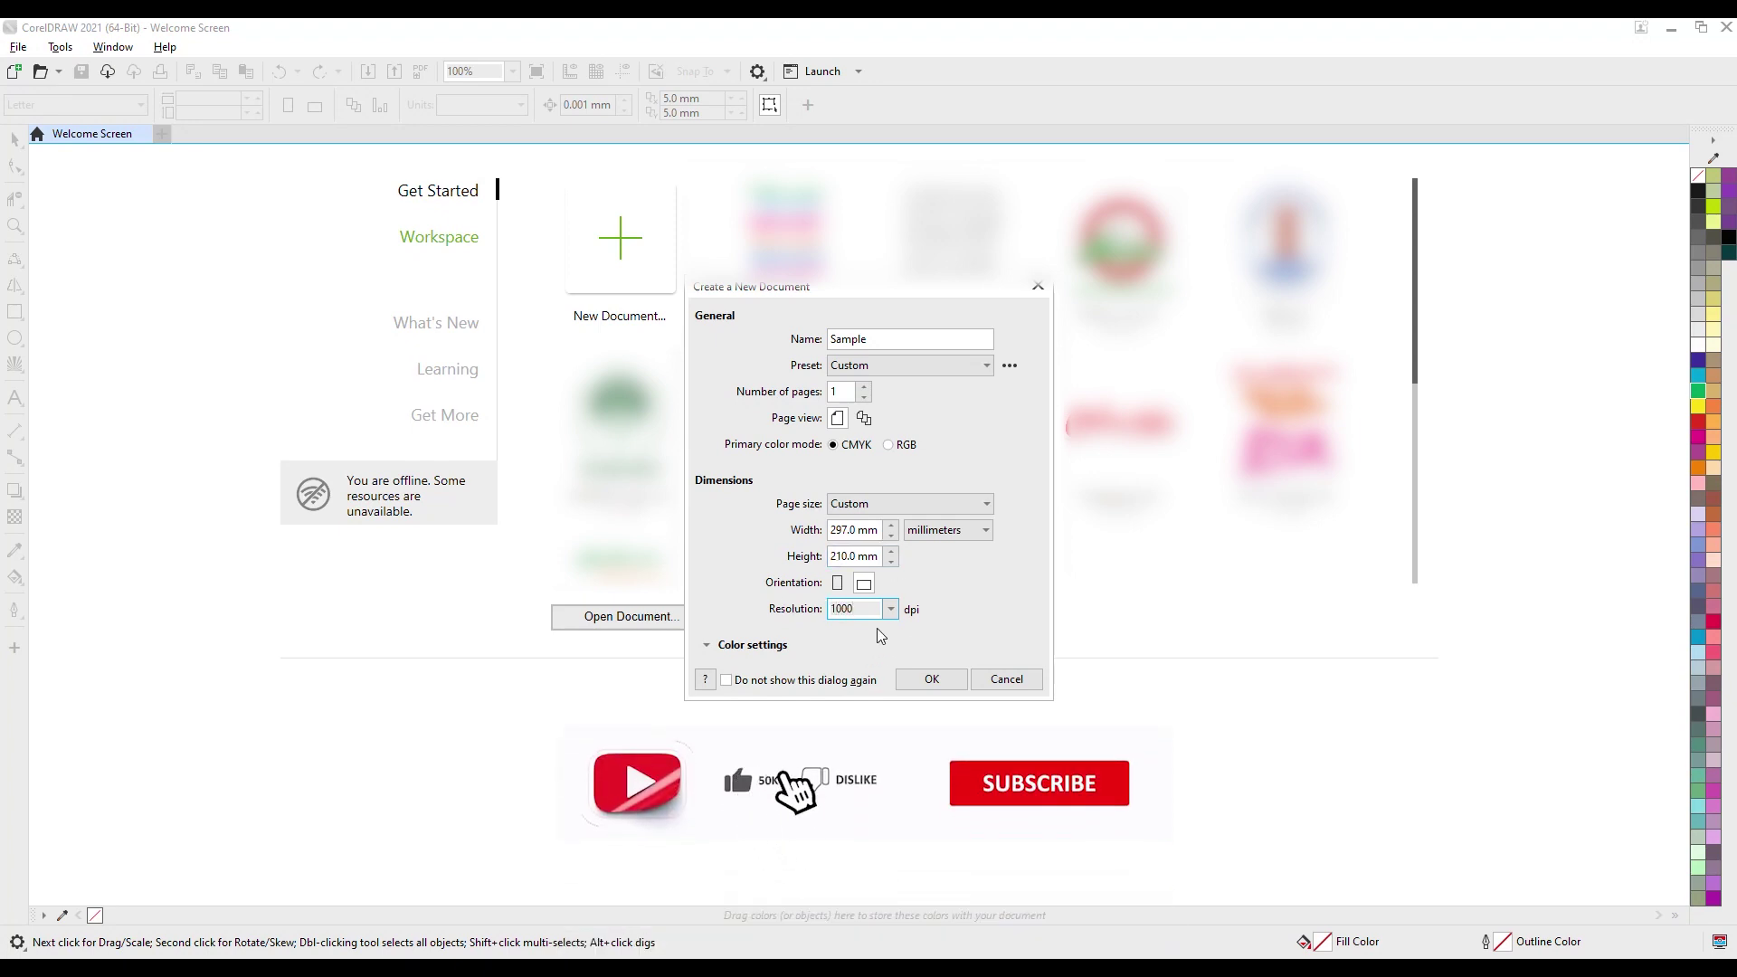
Set the resolution to 300 dpi and create the document.
drag(875, 612, 812, 615)
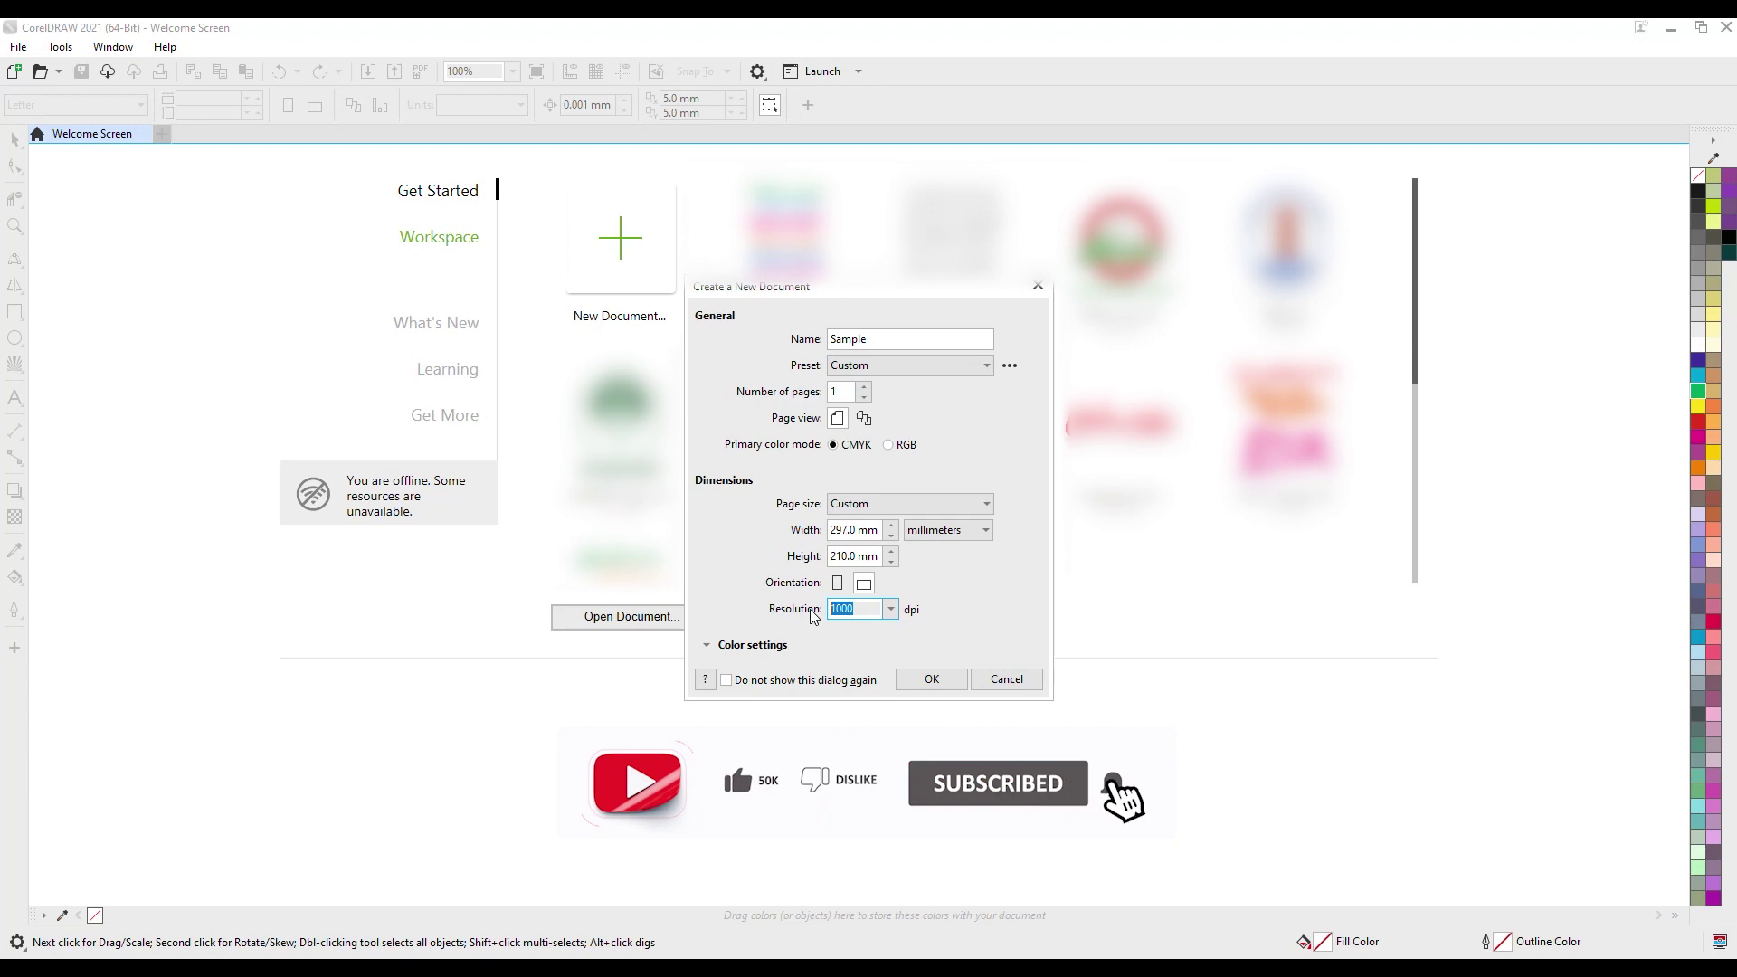
text(300)
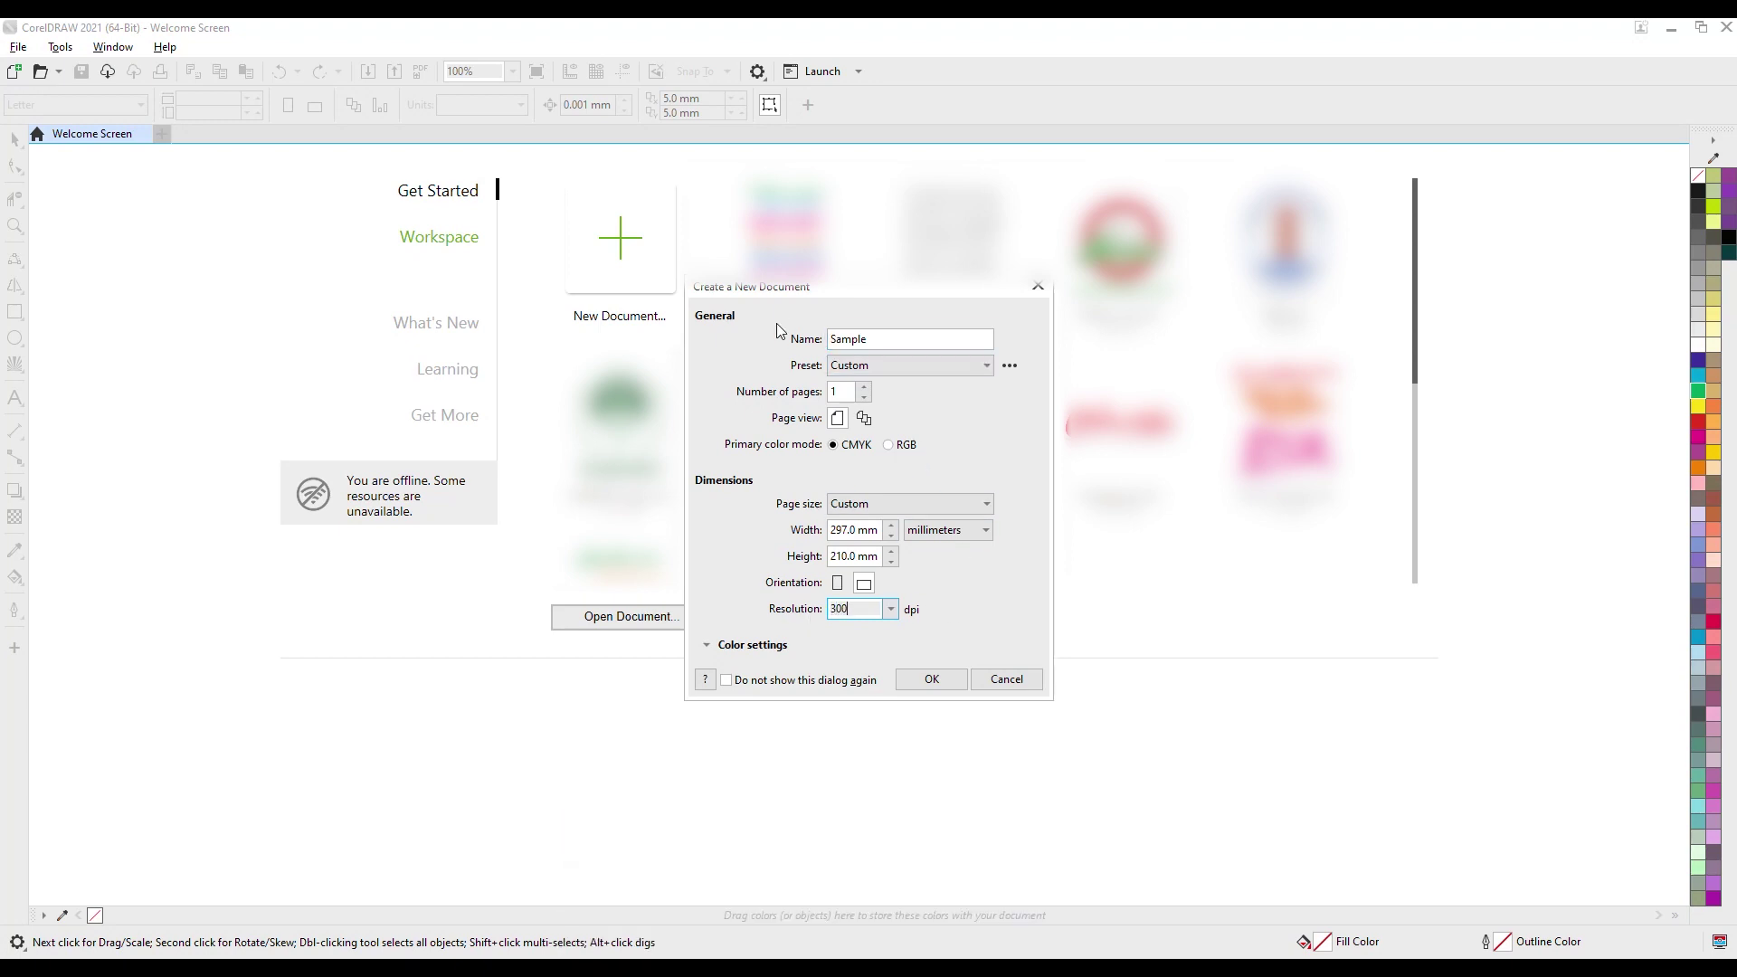
click(932, 679)
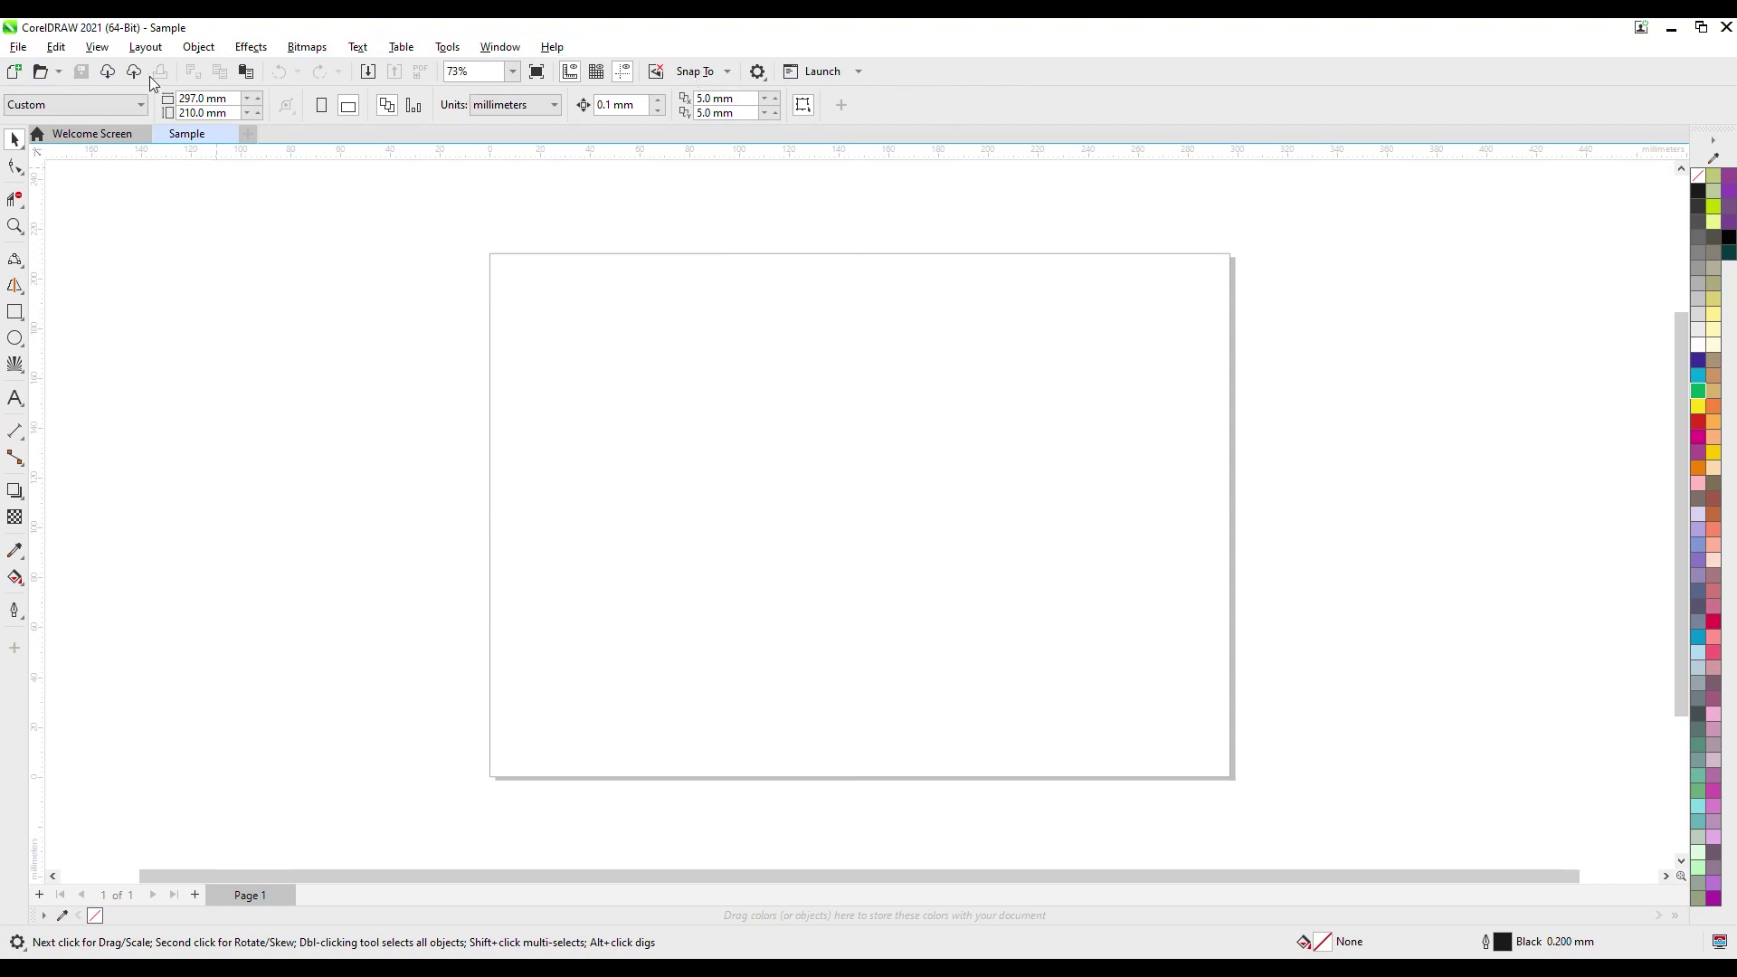
Look through the toolbox by activating the crop, zoom, shape, text, line and transparency tools one after another.
click(15, 199)
click(16, 227)
click(16, 285)
click(15, 311)
click(16, 338)
click(16, 364)
click(15, 398)
click(16, 431)
click(16, 515)
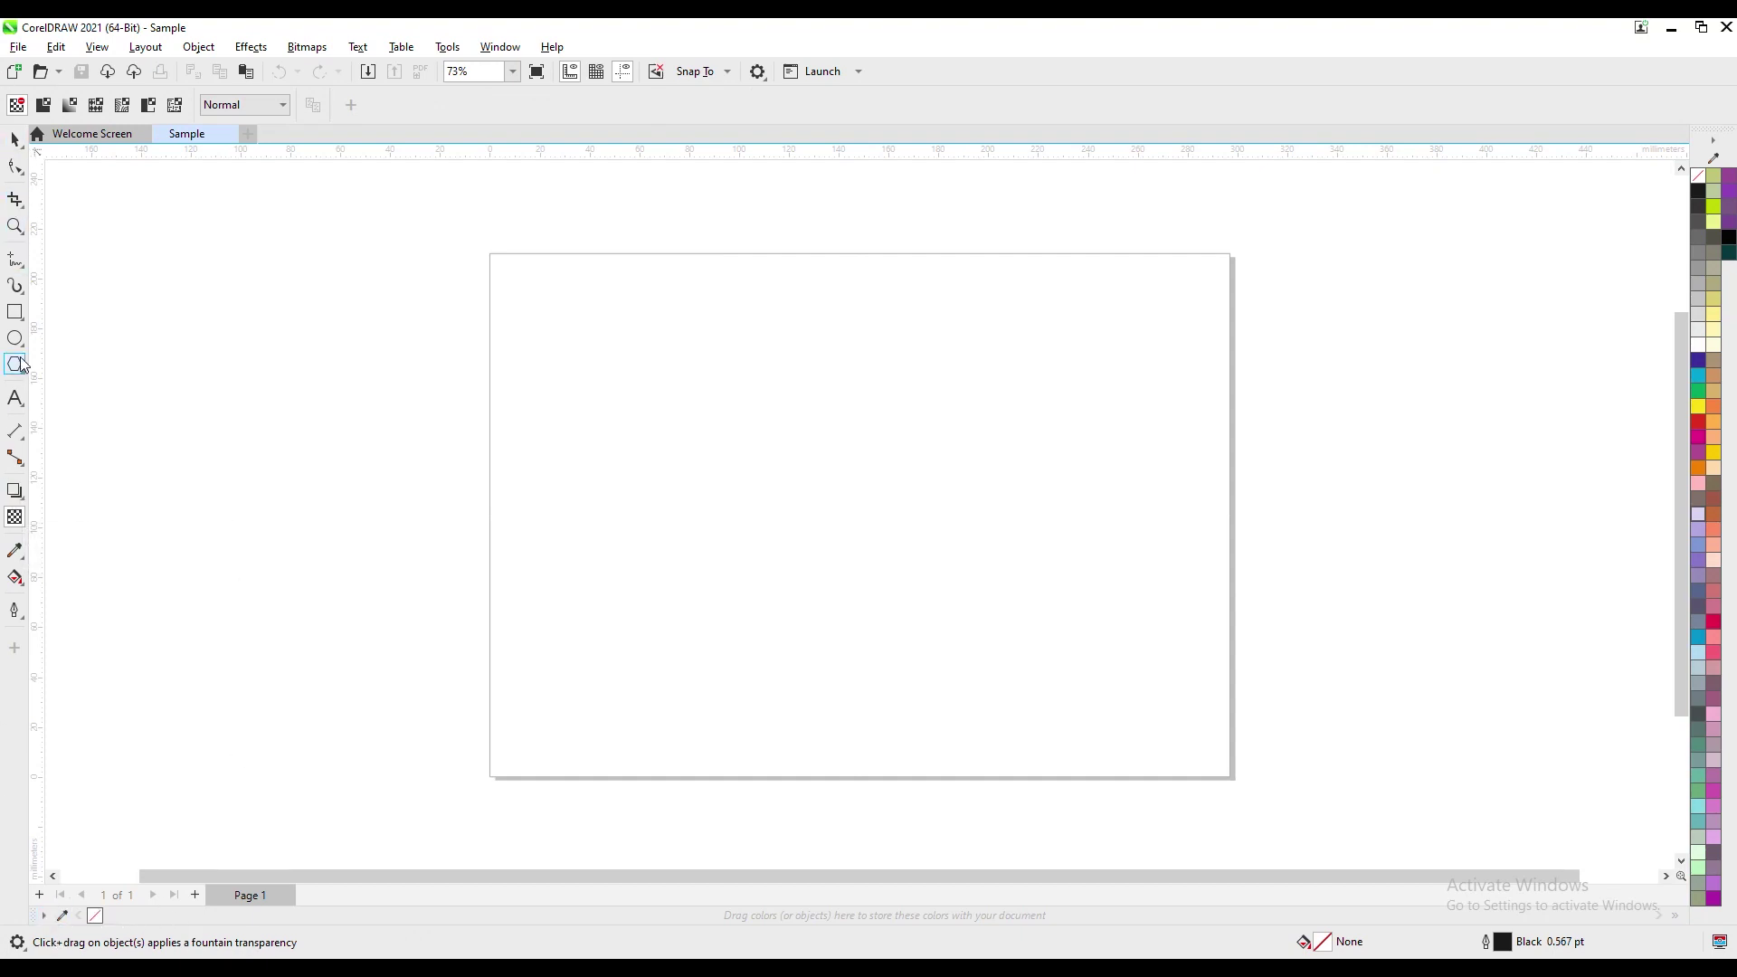
Draw a rectangle about 89 × 66 mm on the upper part of the page and fill it with cyan.
click(15, 312)
drag(659, 329, 883, 495)
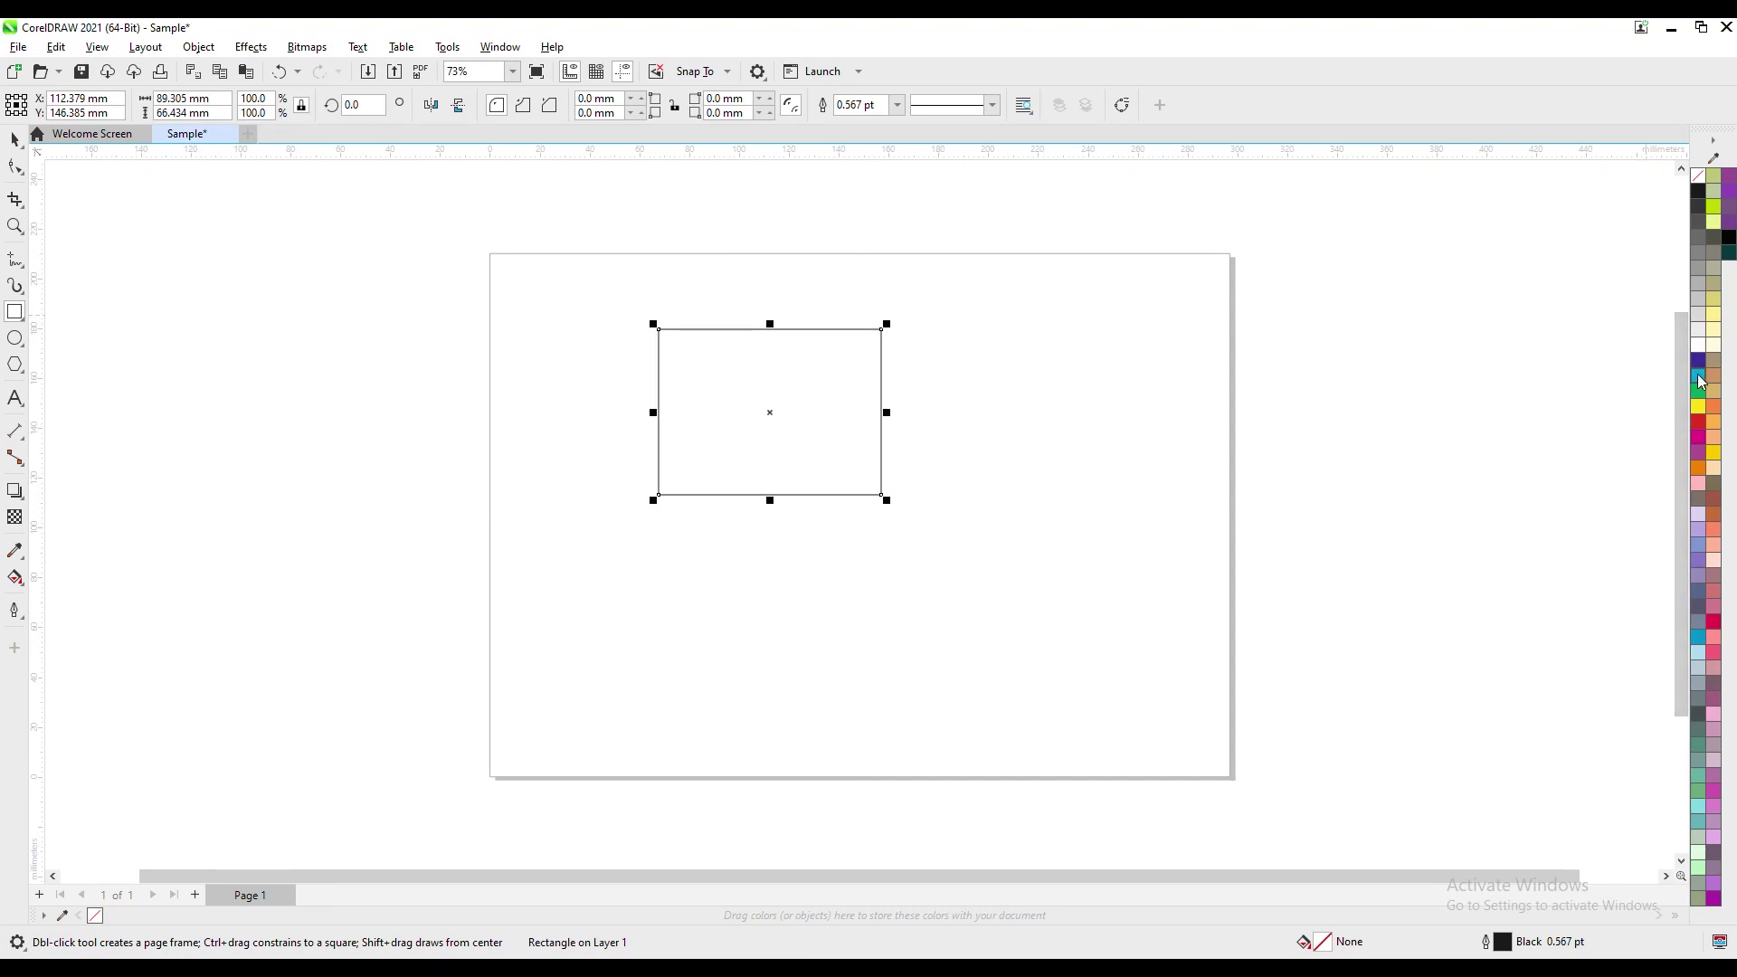
click(1698, 375)
Reposition the rectangle on the page, change its fill color and give it a dark blue outline.
click(14, 139)
drag(750, 371, 1045, 521)
click(1708, 462)
right_click(1698, 360)
click(1629, 371)
drag(1056, 499, 971, 388)
click(352, 763)
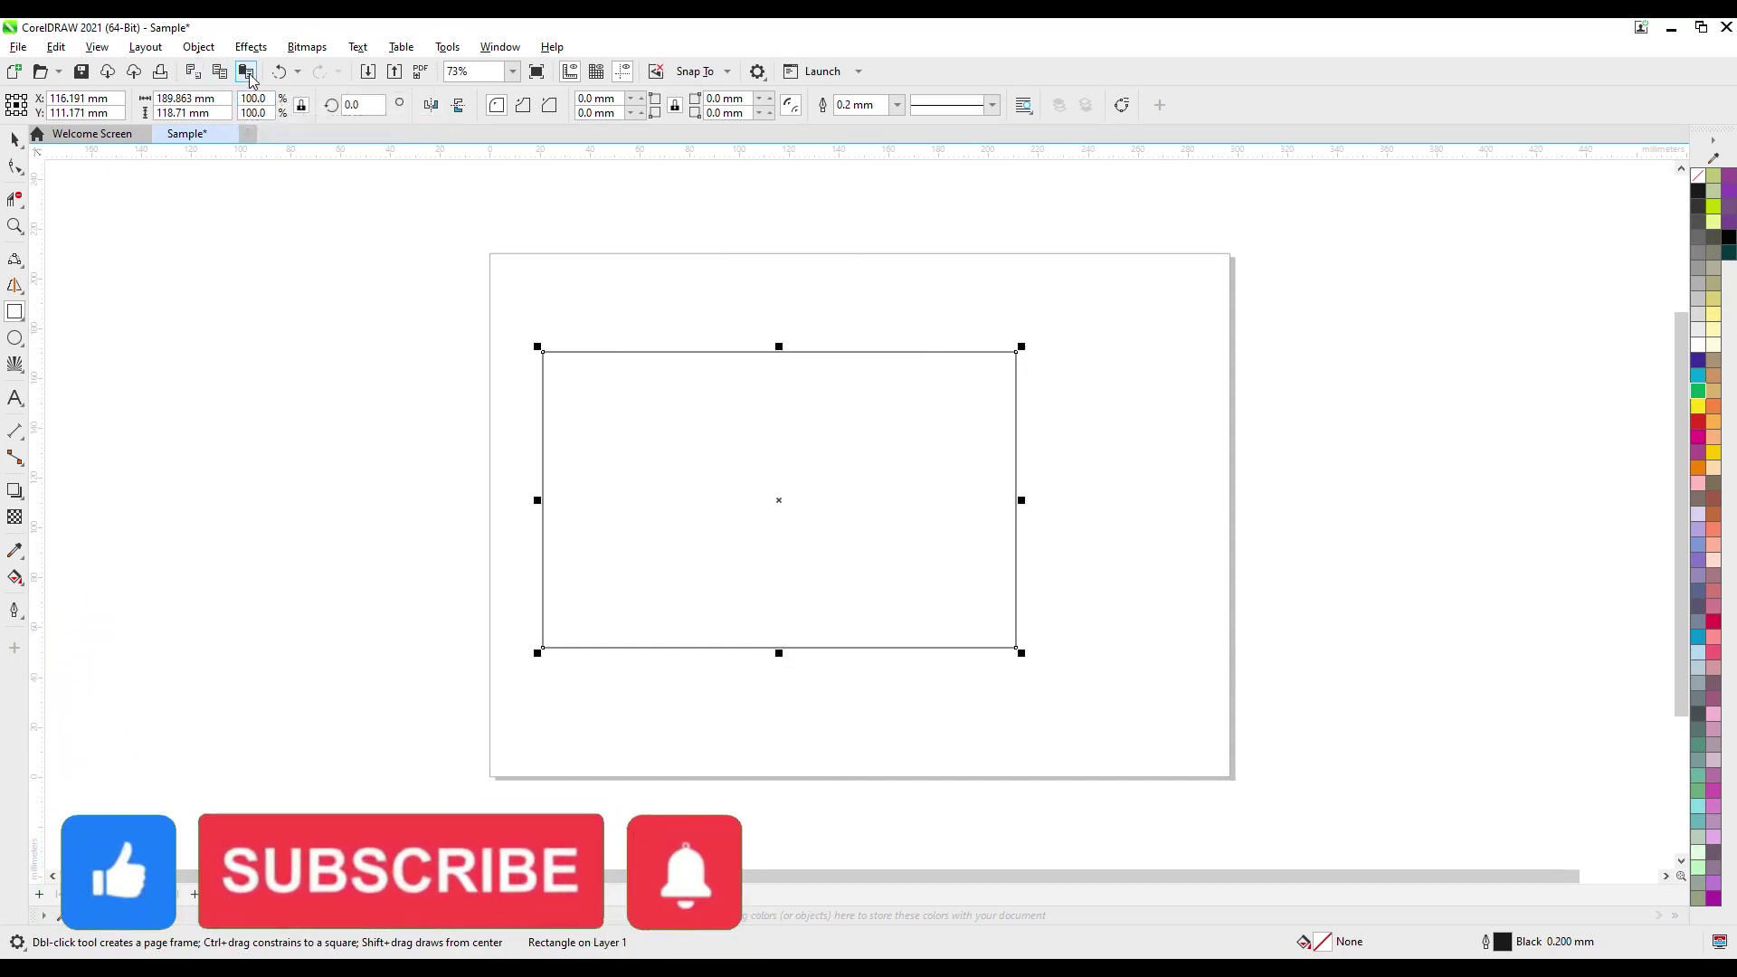
Undo the large rectangle and draw a new one about 176 × 121 mm in the upper middle of the page.
click(277, 78)
drag(596, 305, 1037, 606)
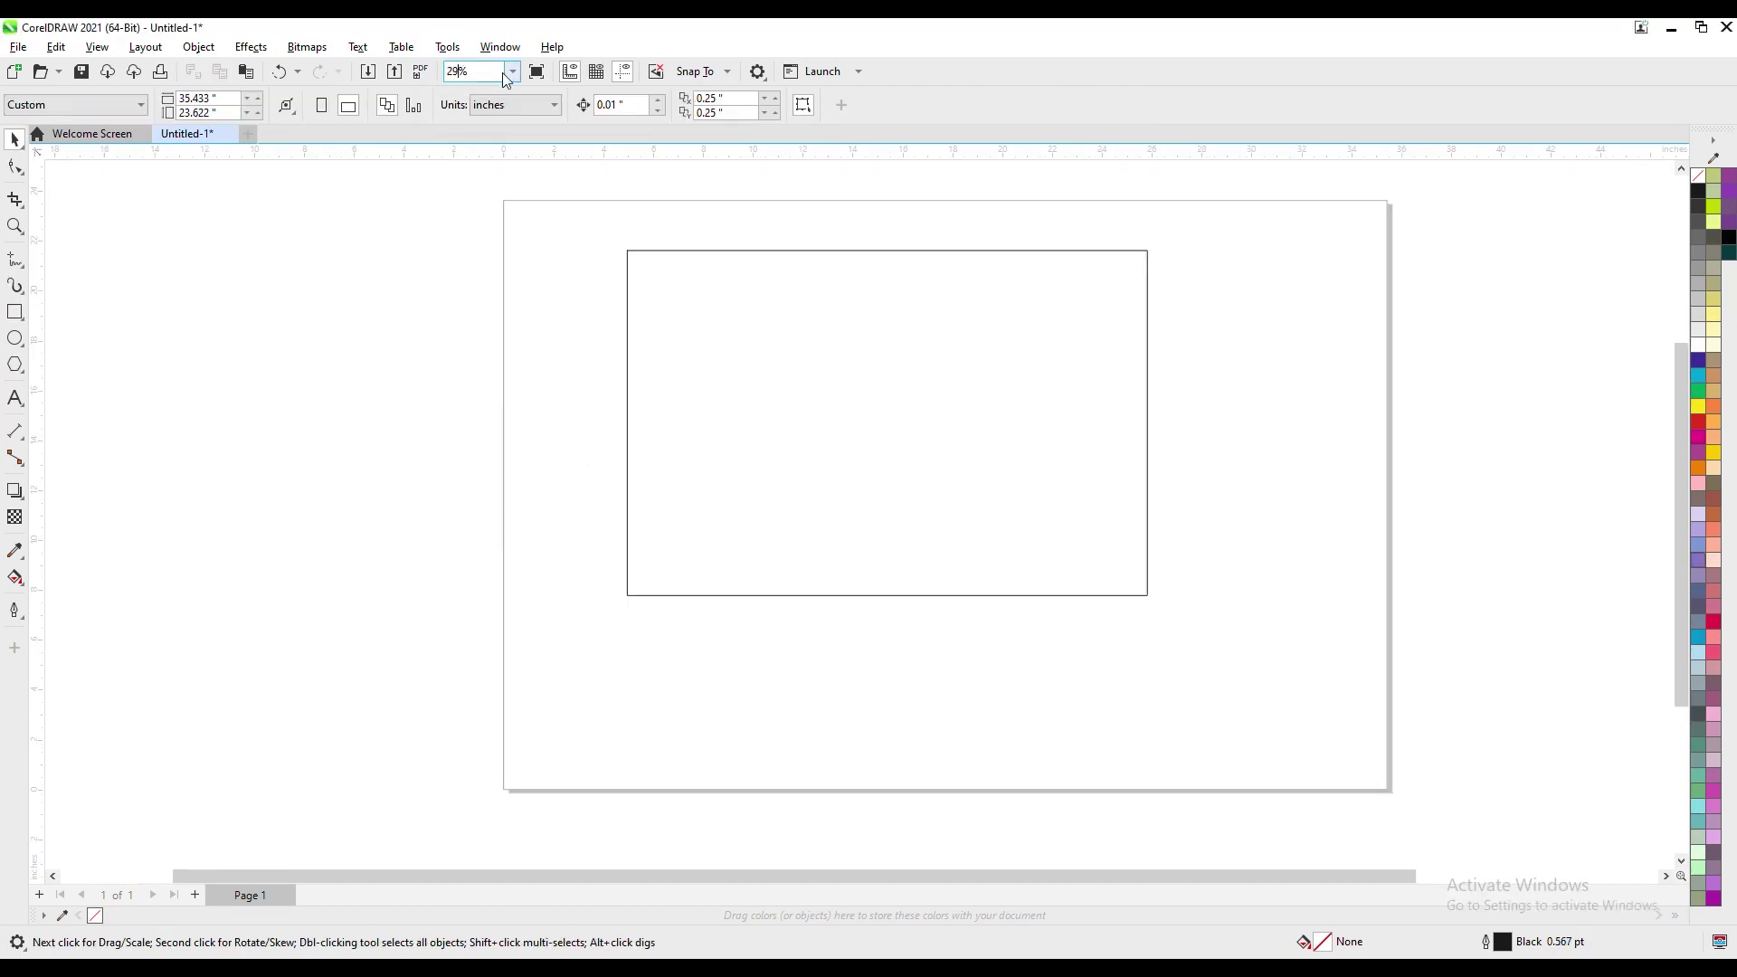
View the drawing with the To Fit, To Page and To Width zoom presets.
click(502, 73)
click(497, 96)
click(517, 72)
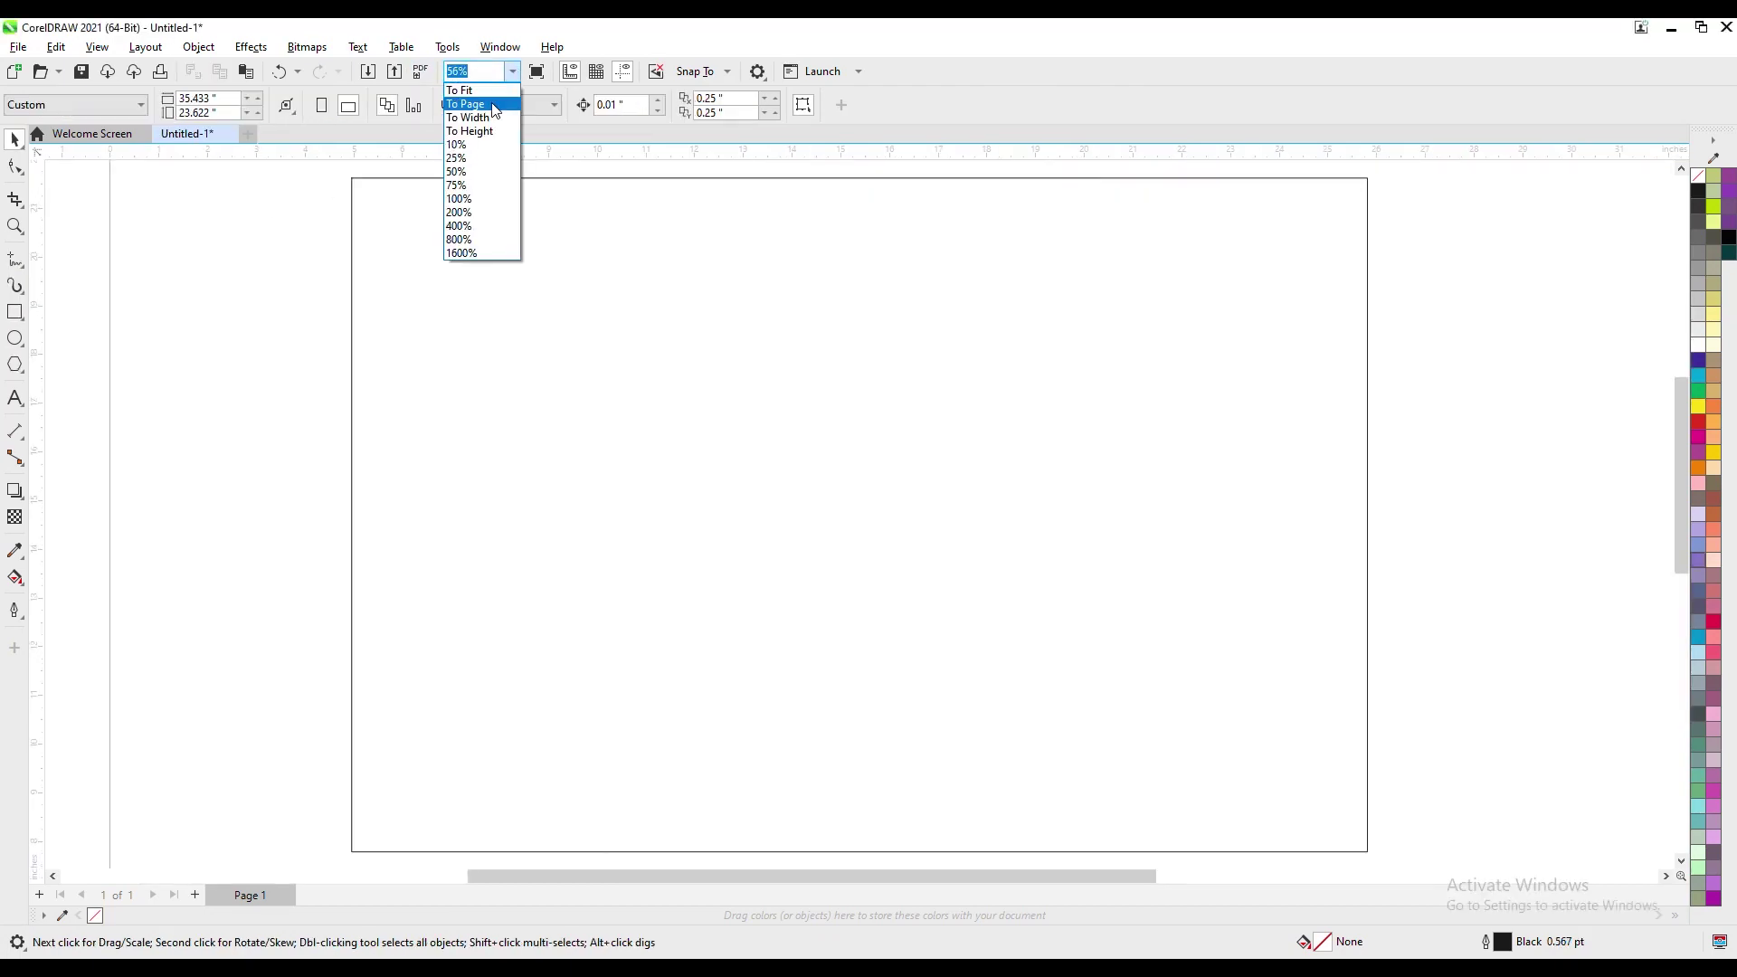
click(496, 109)
click(513, 74)
click(489, 104)
click(513, 73)
click(482, 115)
View the drawing at 50% zoom and with the page fitted to the window's height.
click(513, 73)
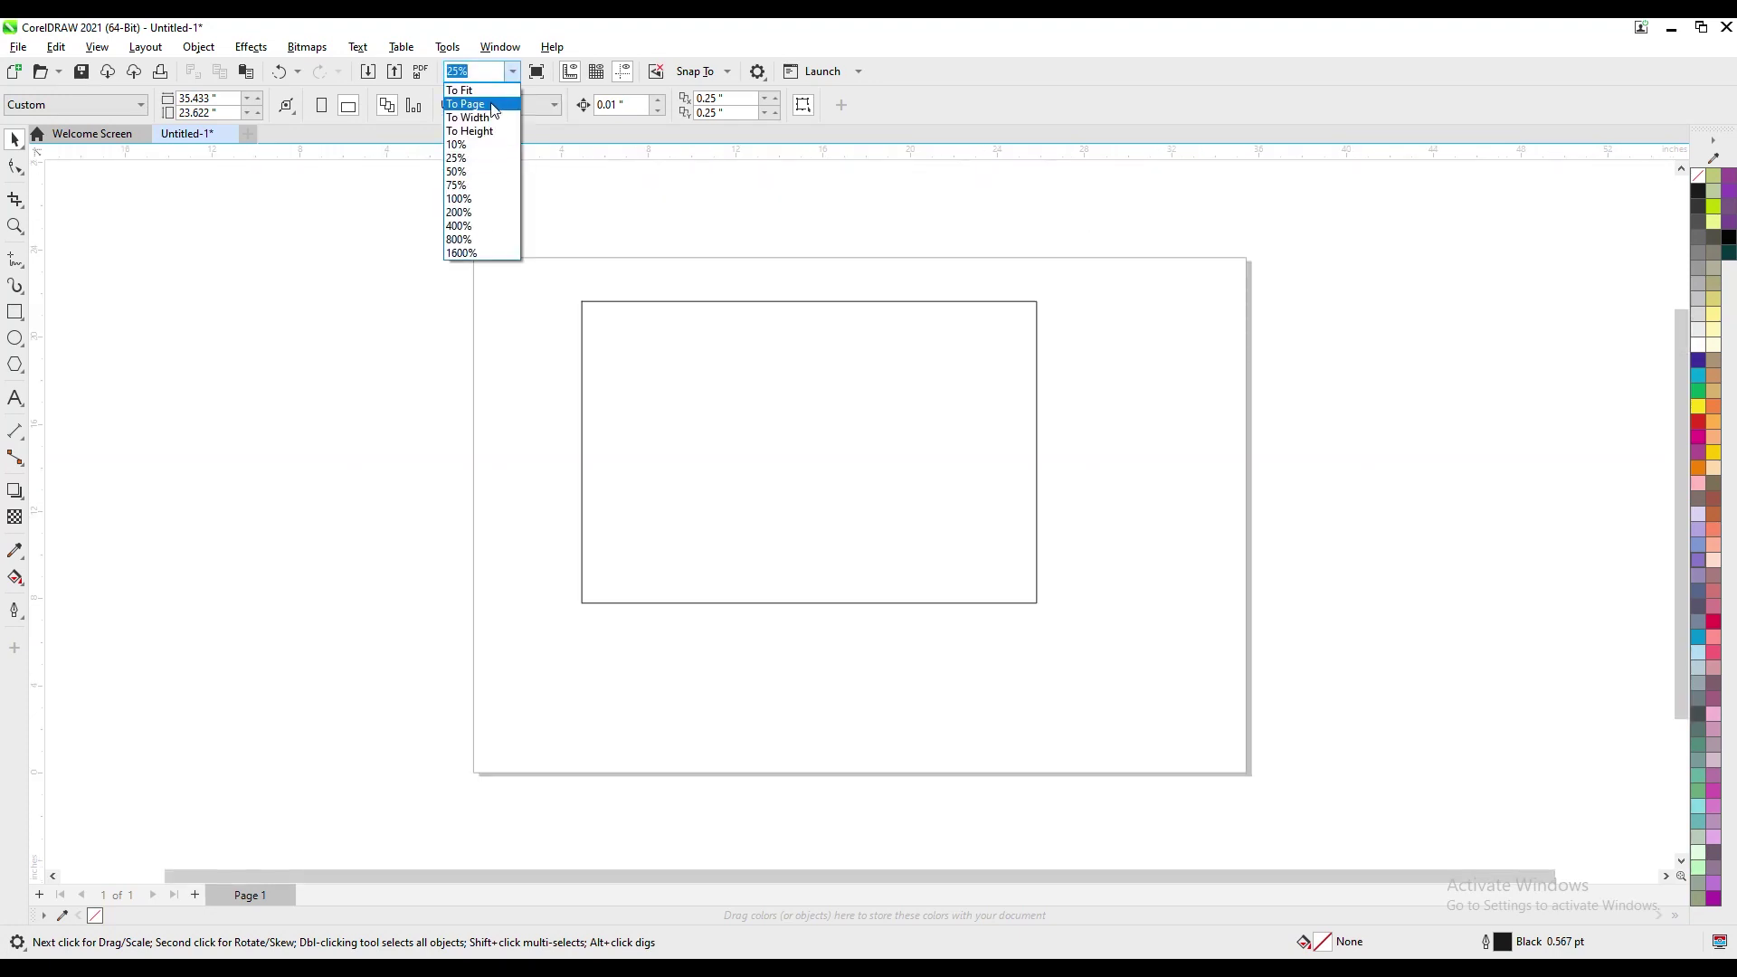
click(513, 73)
click(513, 72)
click(457, 171)
click(513, 73)
click(479, 129)
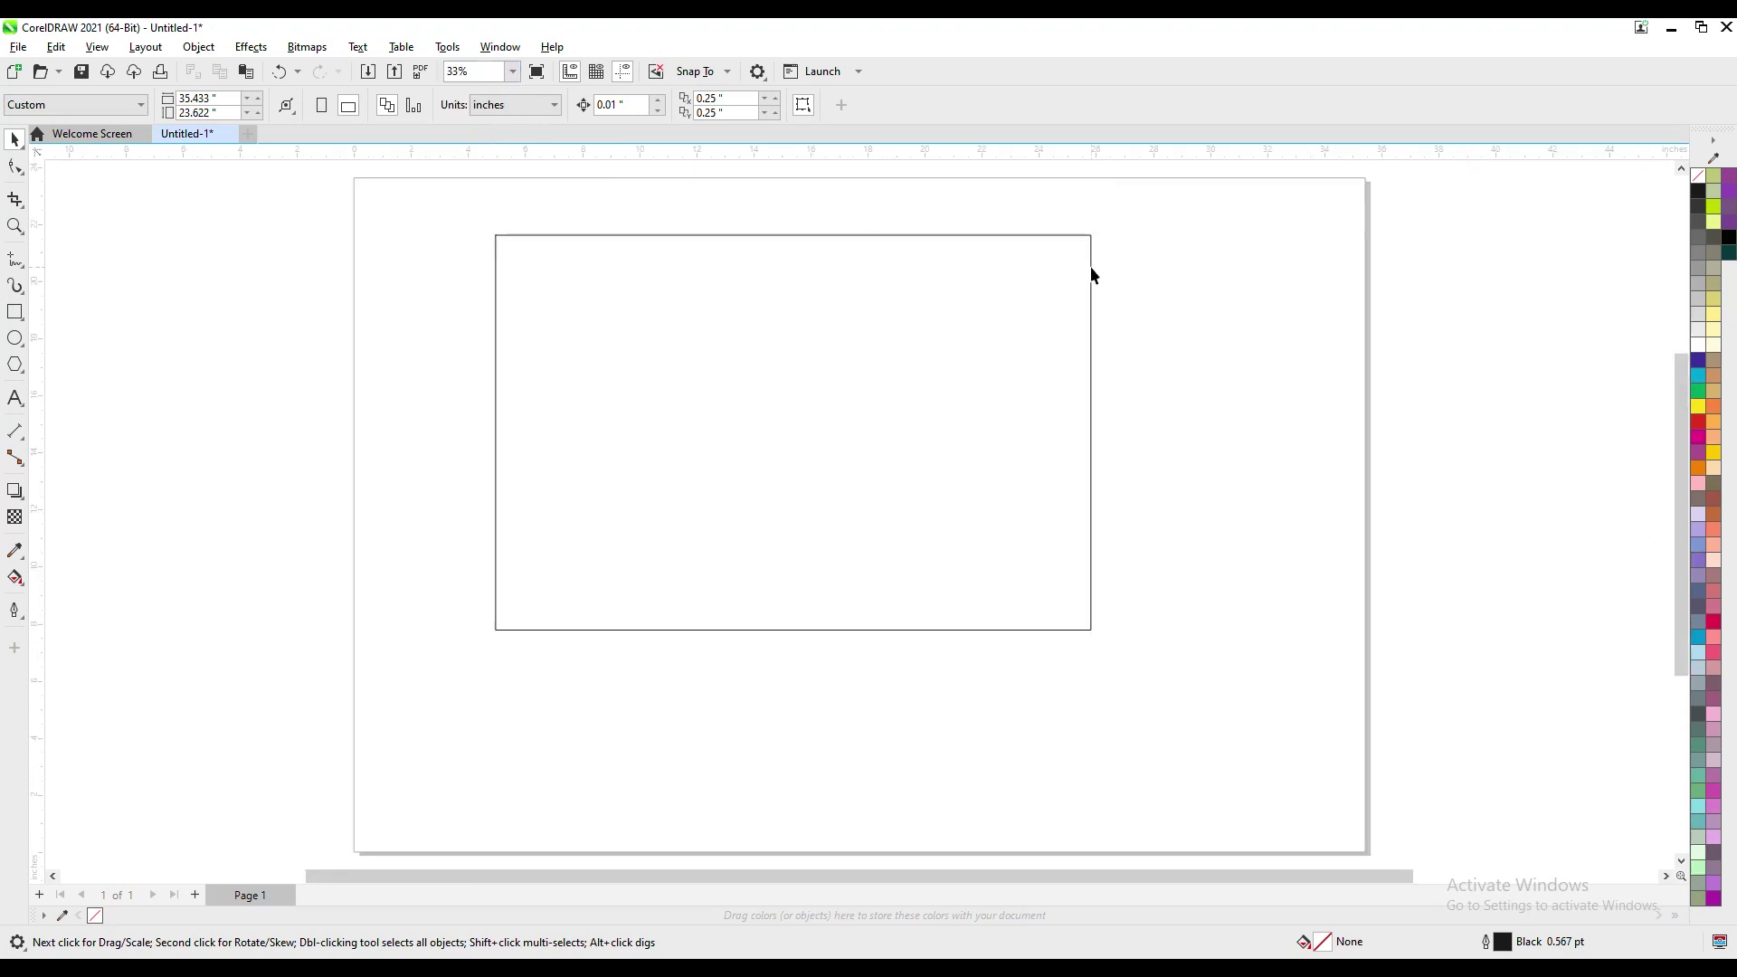
Preview the drawing in full screen and return to the normal workspace.
click(537, 72)
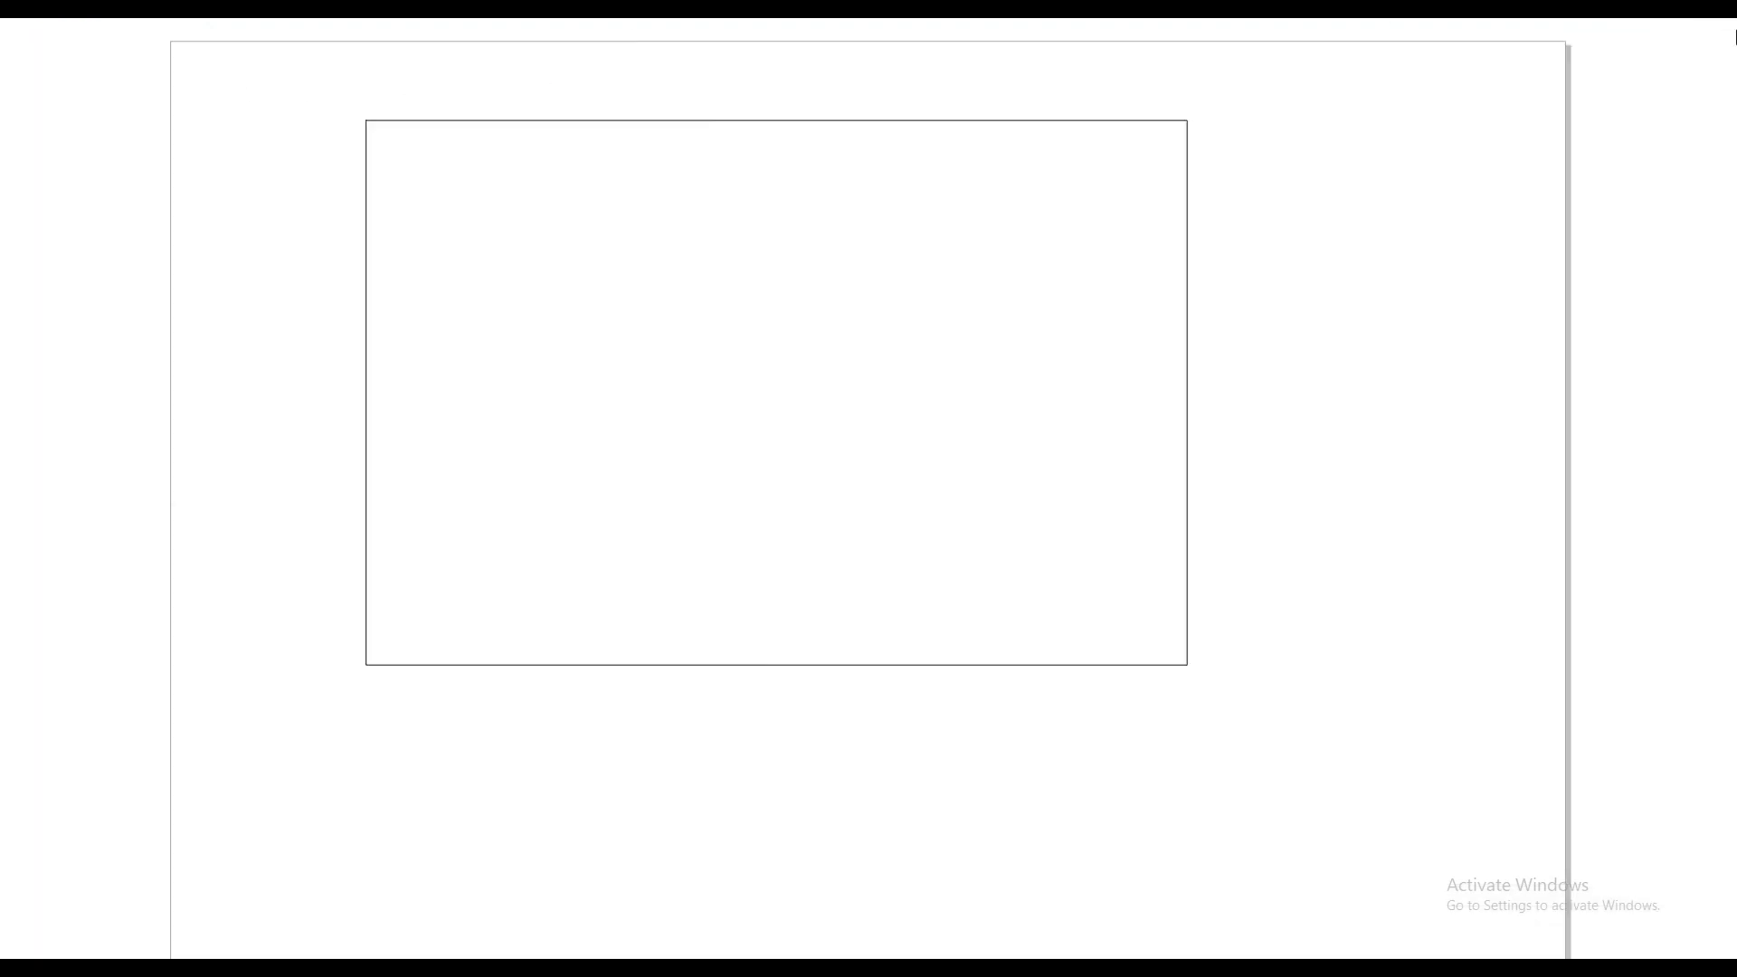
click(1055, 337)
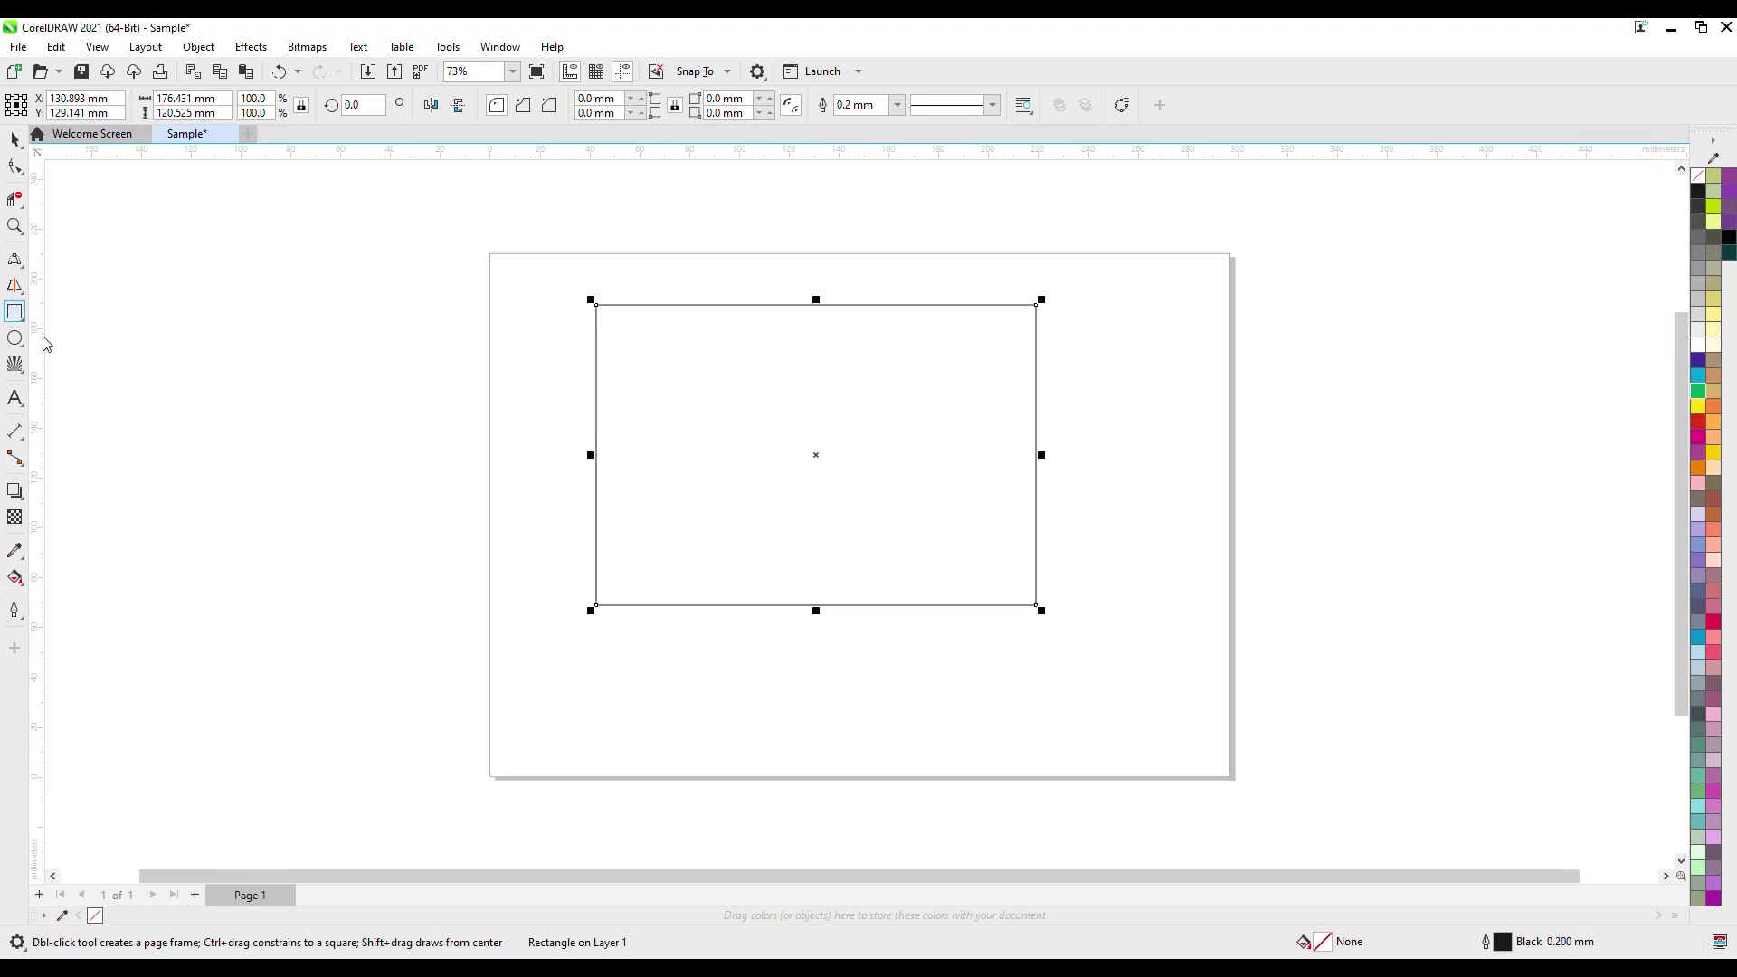
Hide and redisplay the rulers around the drawing area, twice in a row.
click(571, 72)
click(571, 73)
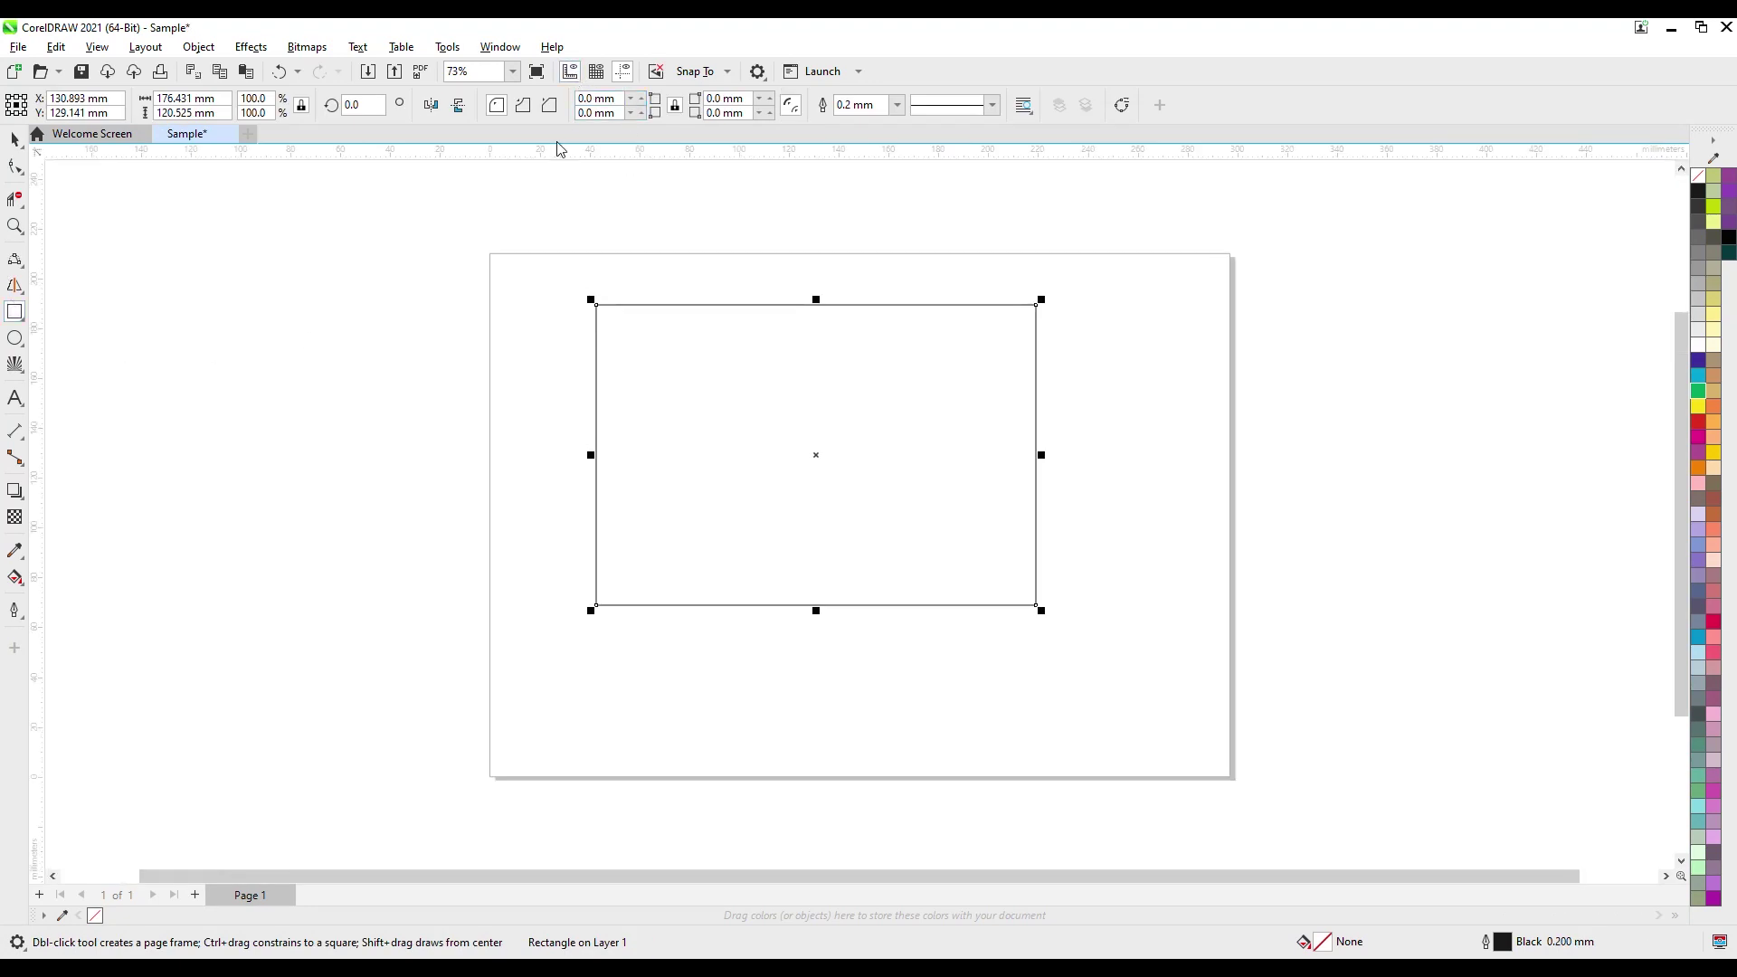
click(571, 72)
click(571, 72)
Show the document grid, inspect it at closer and wider zoom, and hide it again.
click(596, 72)
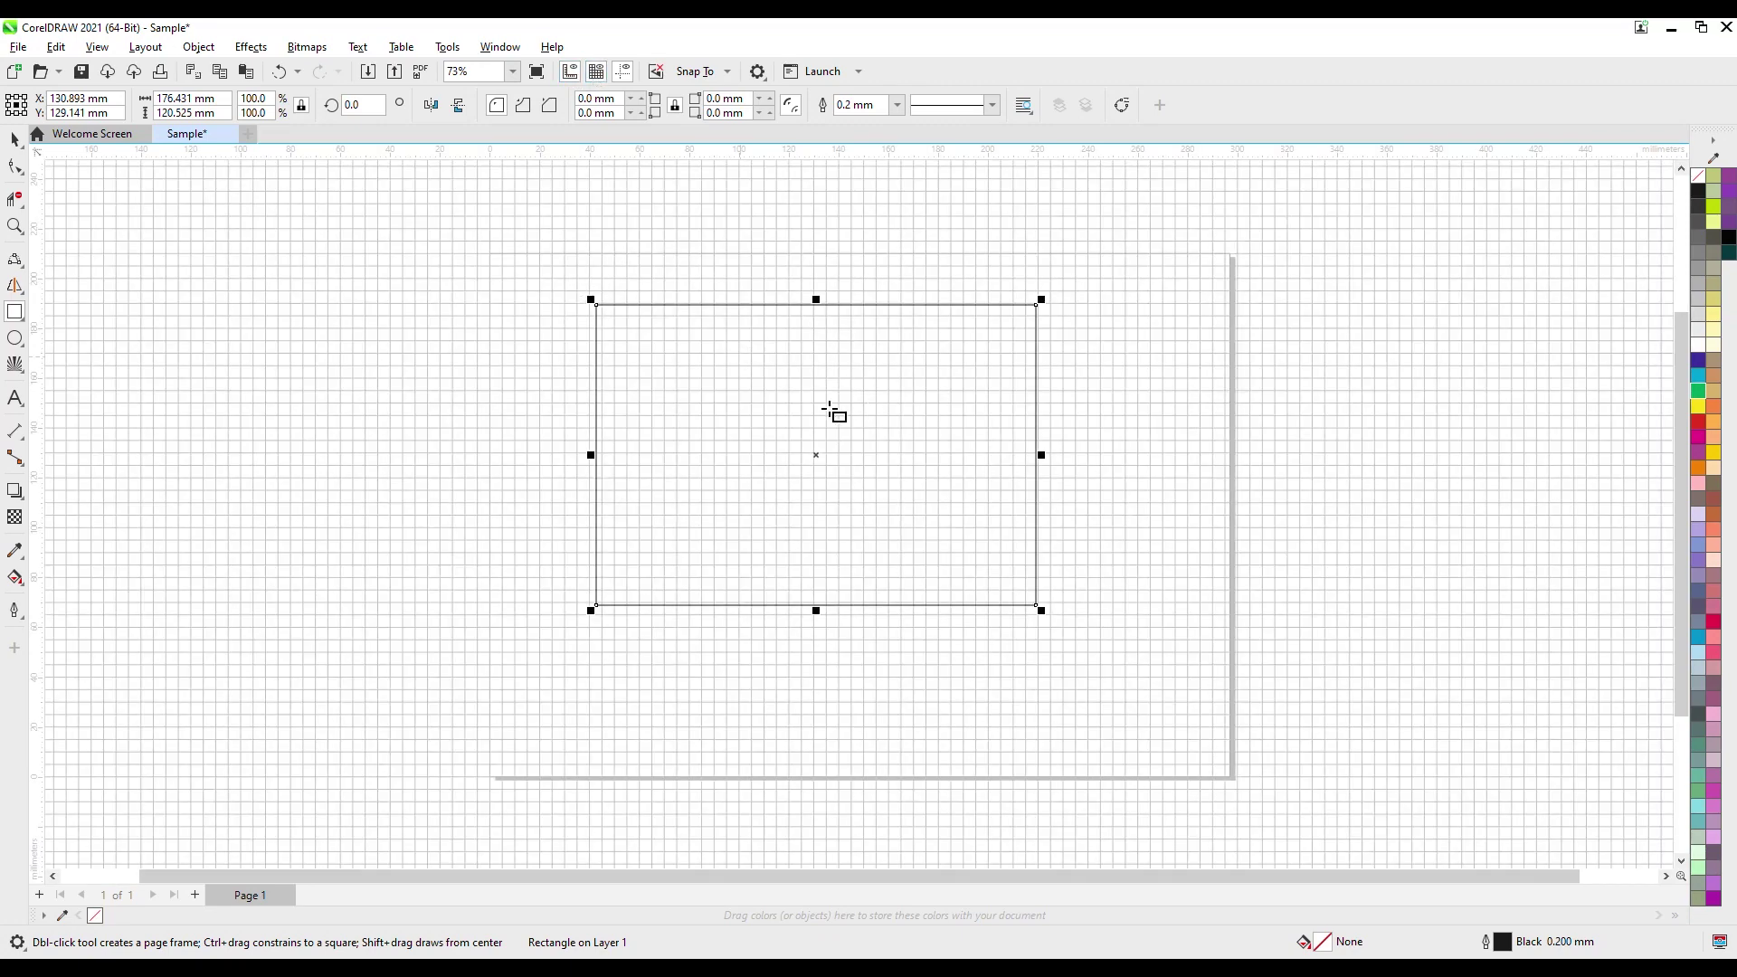
scroll(802, 411, up, 4)
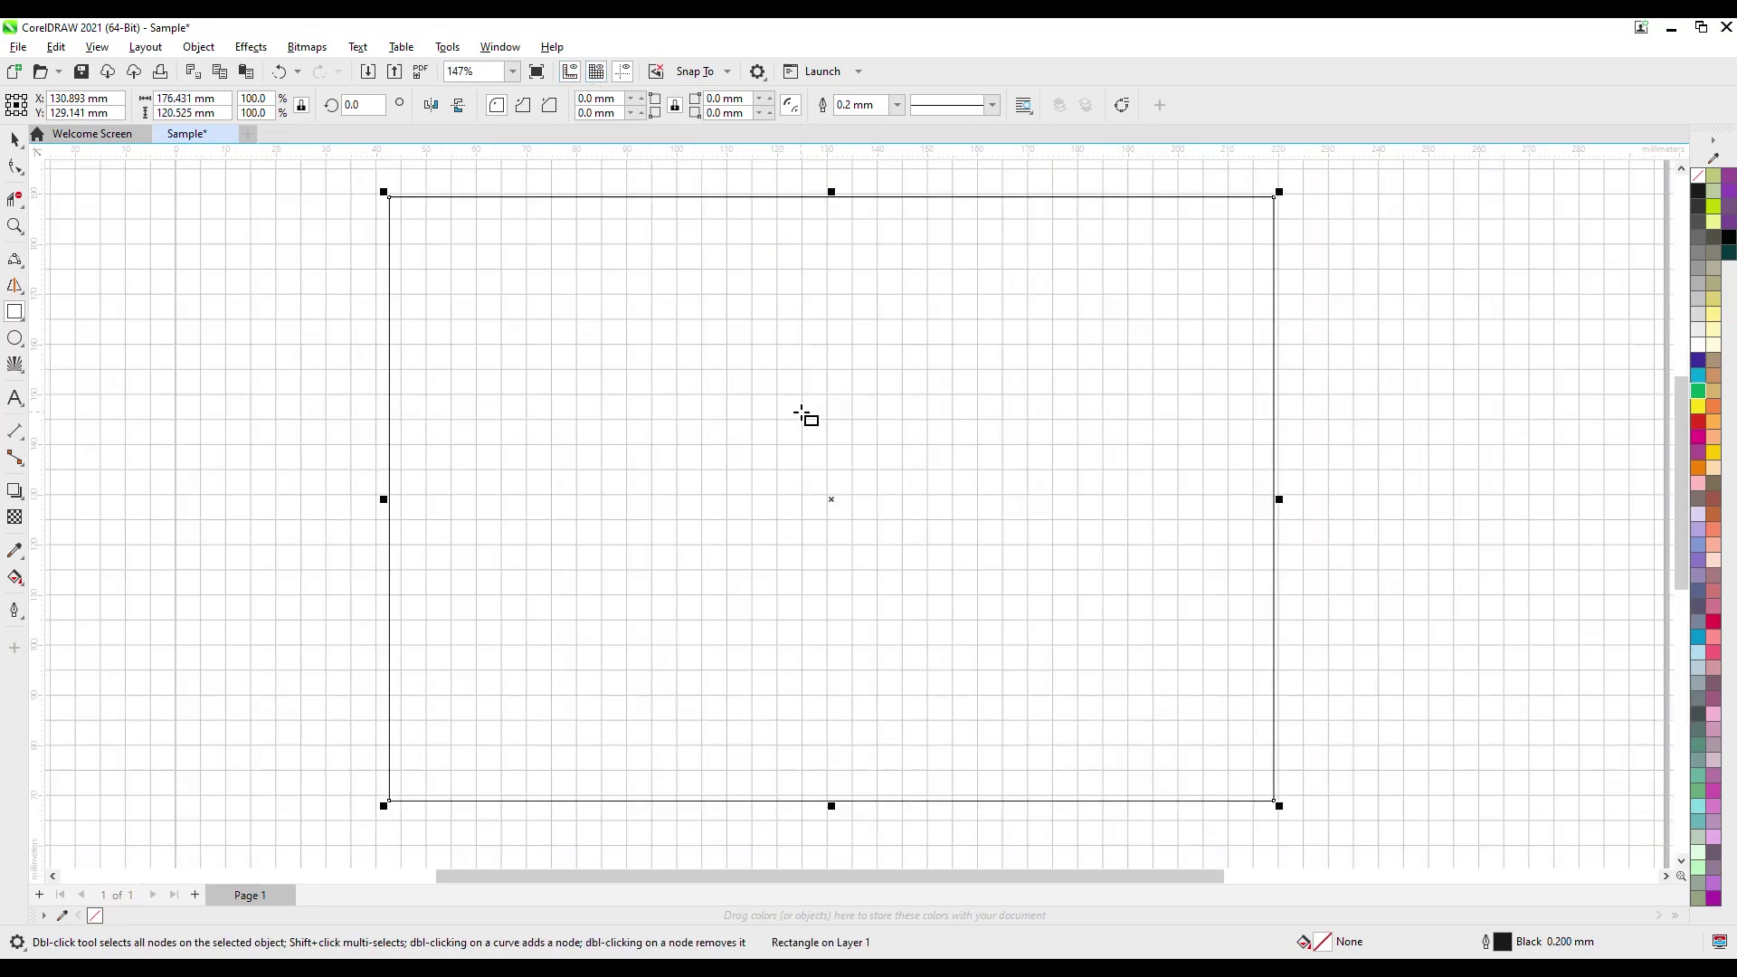
scroll(801, 412, down, 3)
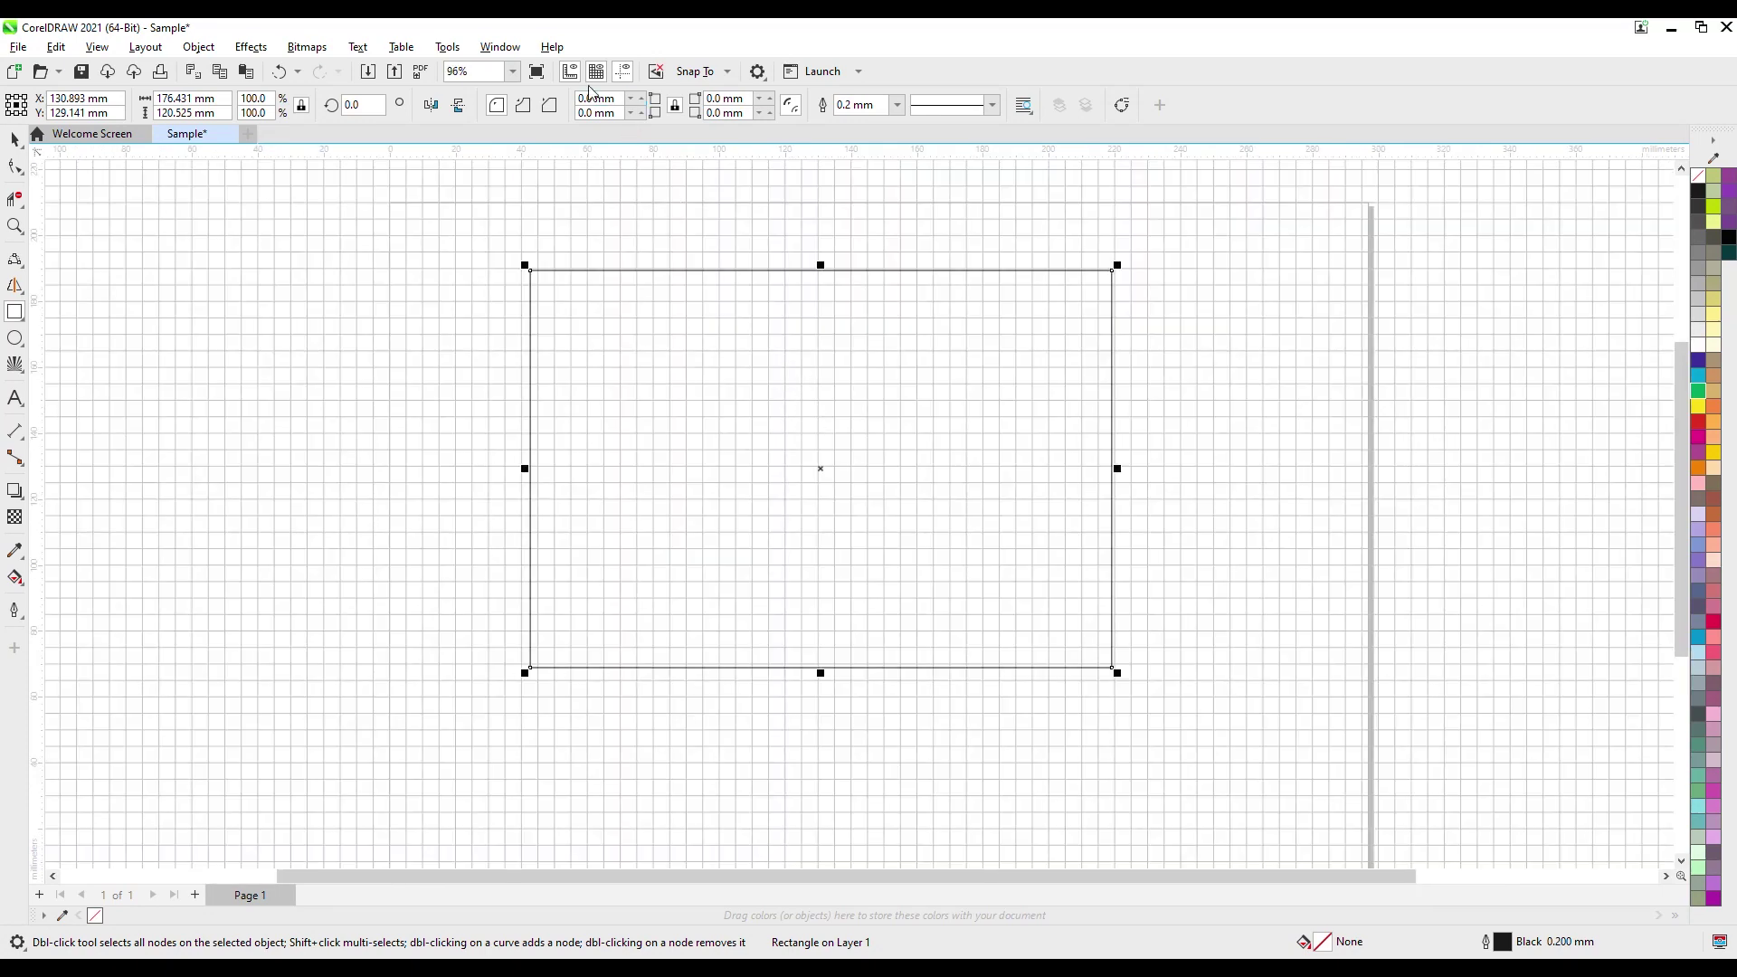
click(597, 72)
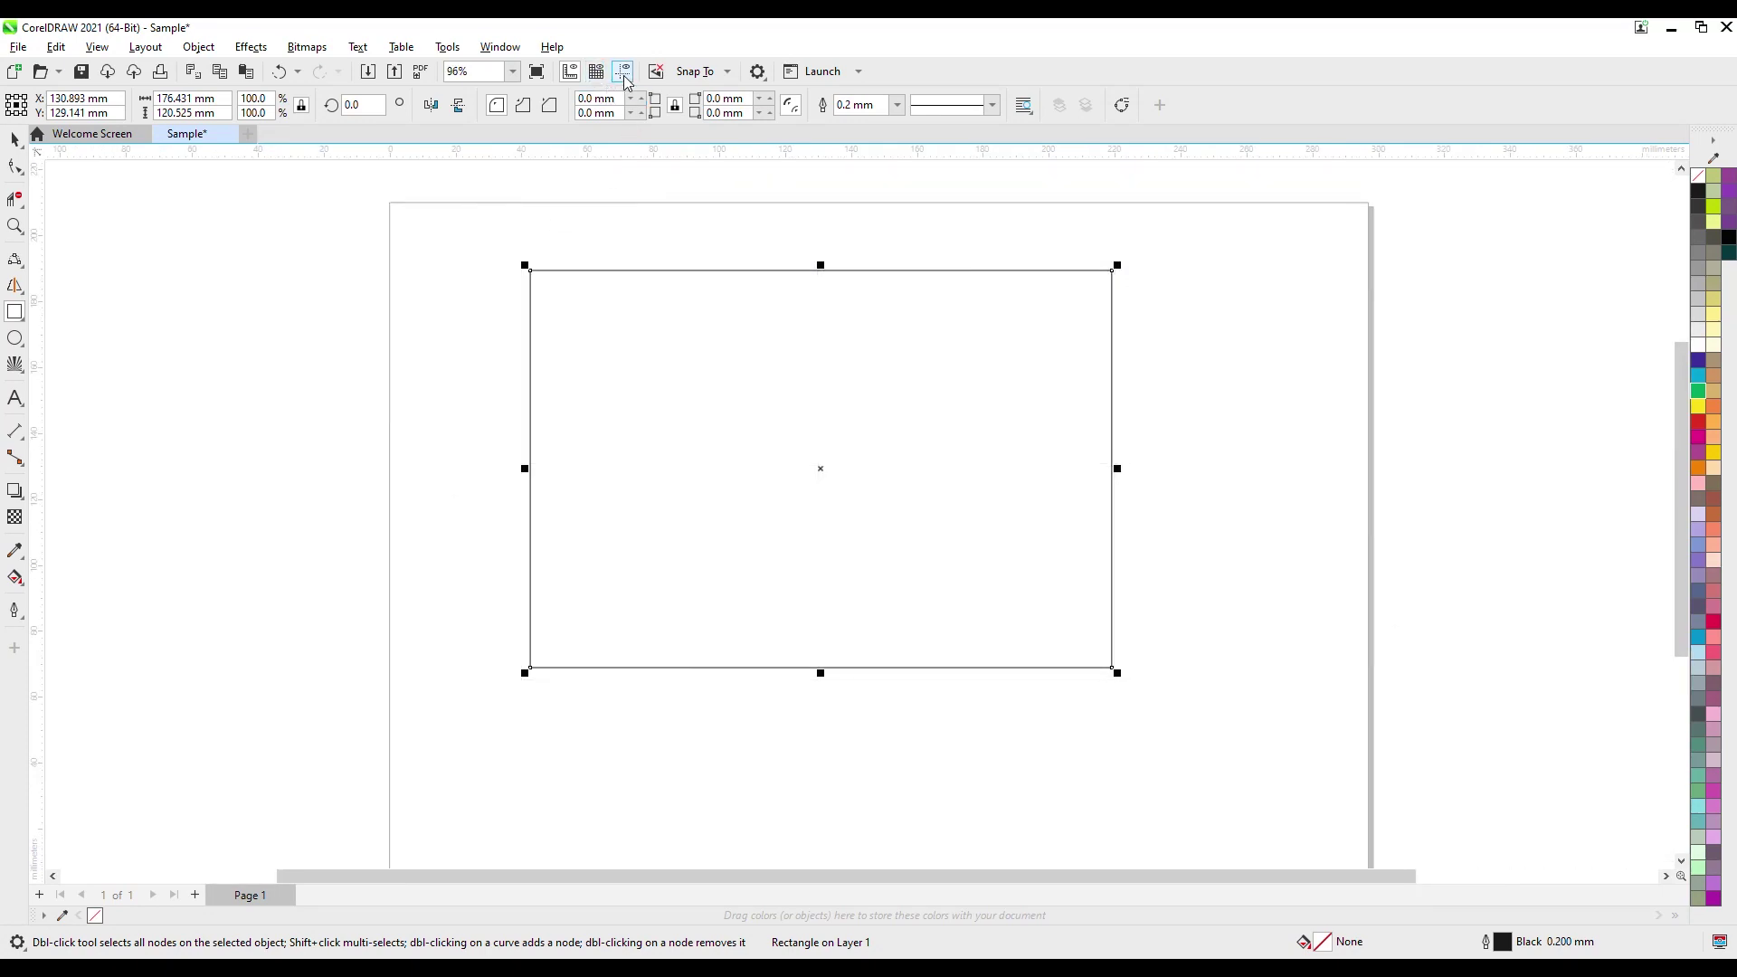
Place two horizontal guidelines at about 147 mm and 120 mm across the large rectangle, and toggle guideline visibility off and on.
click(412, 411)
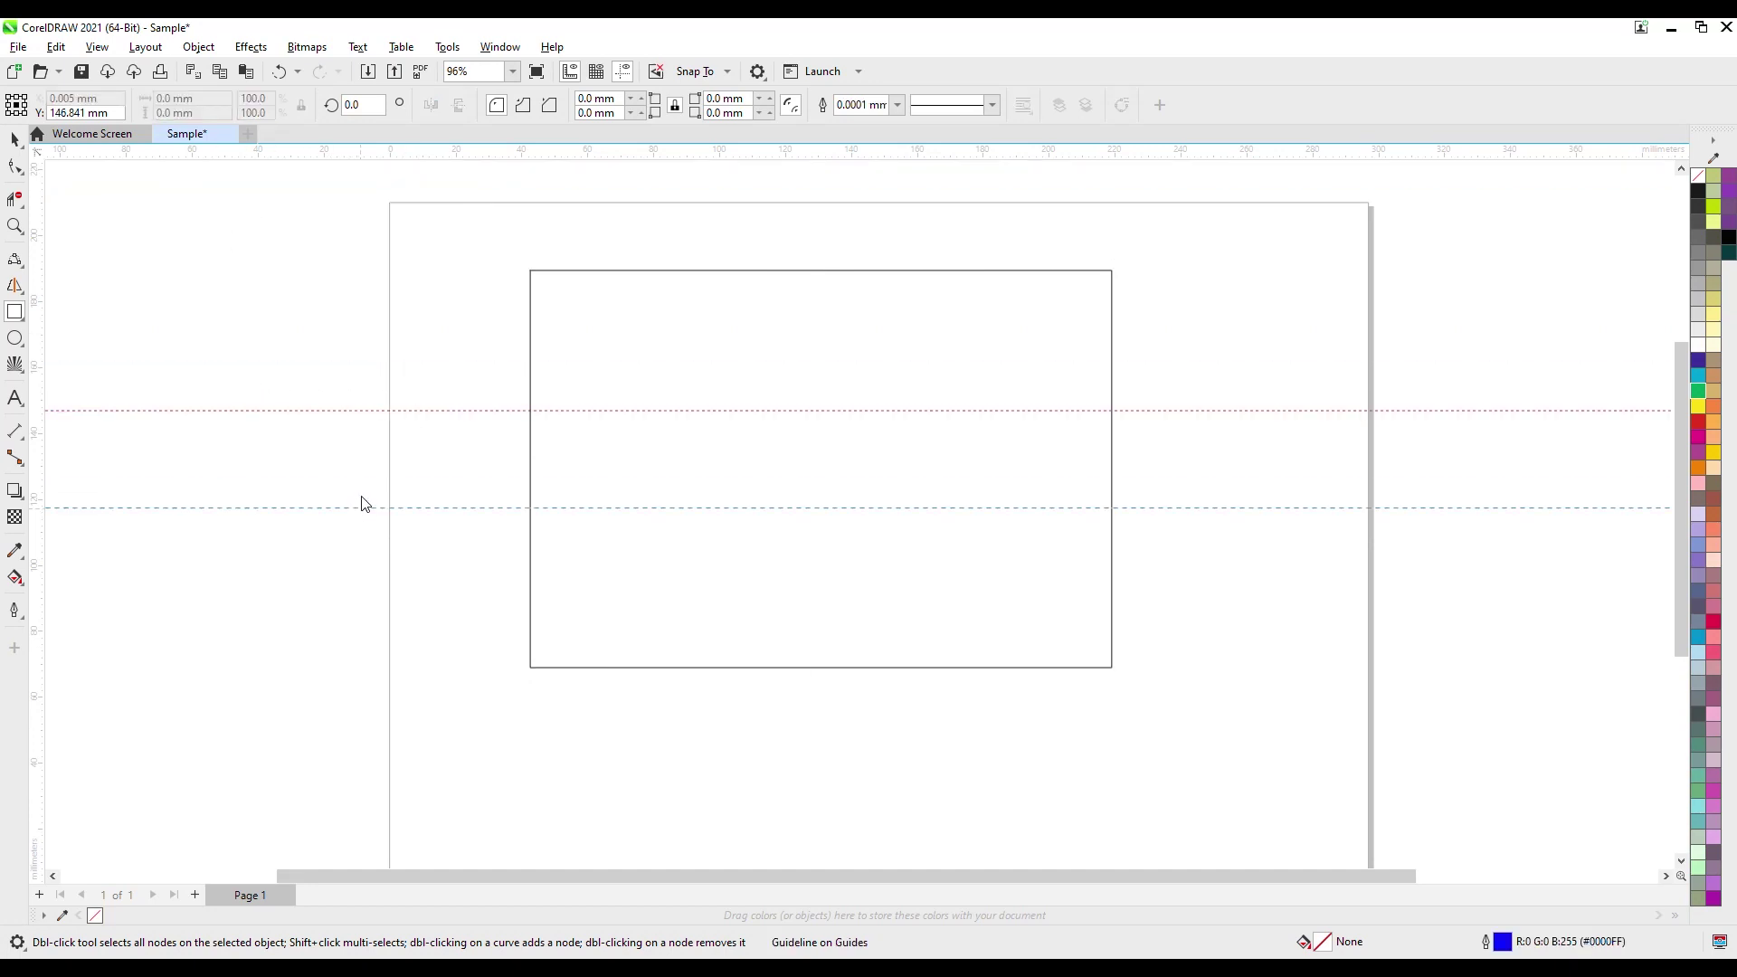
click(623, 73)
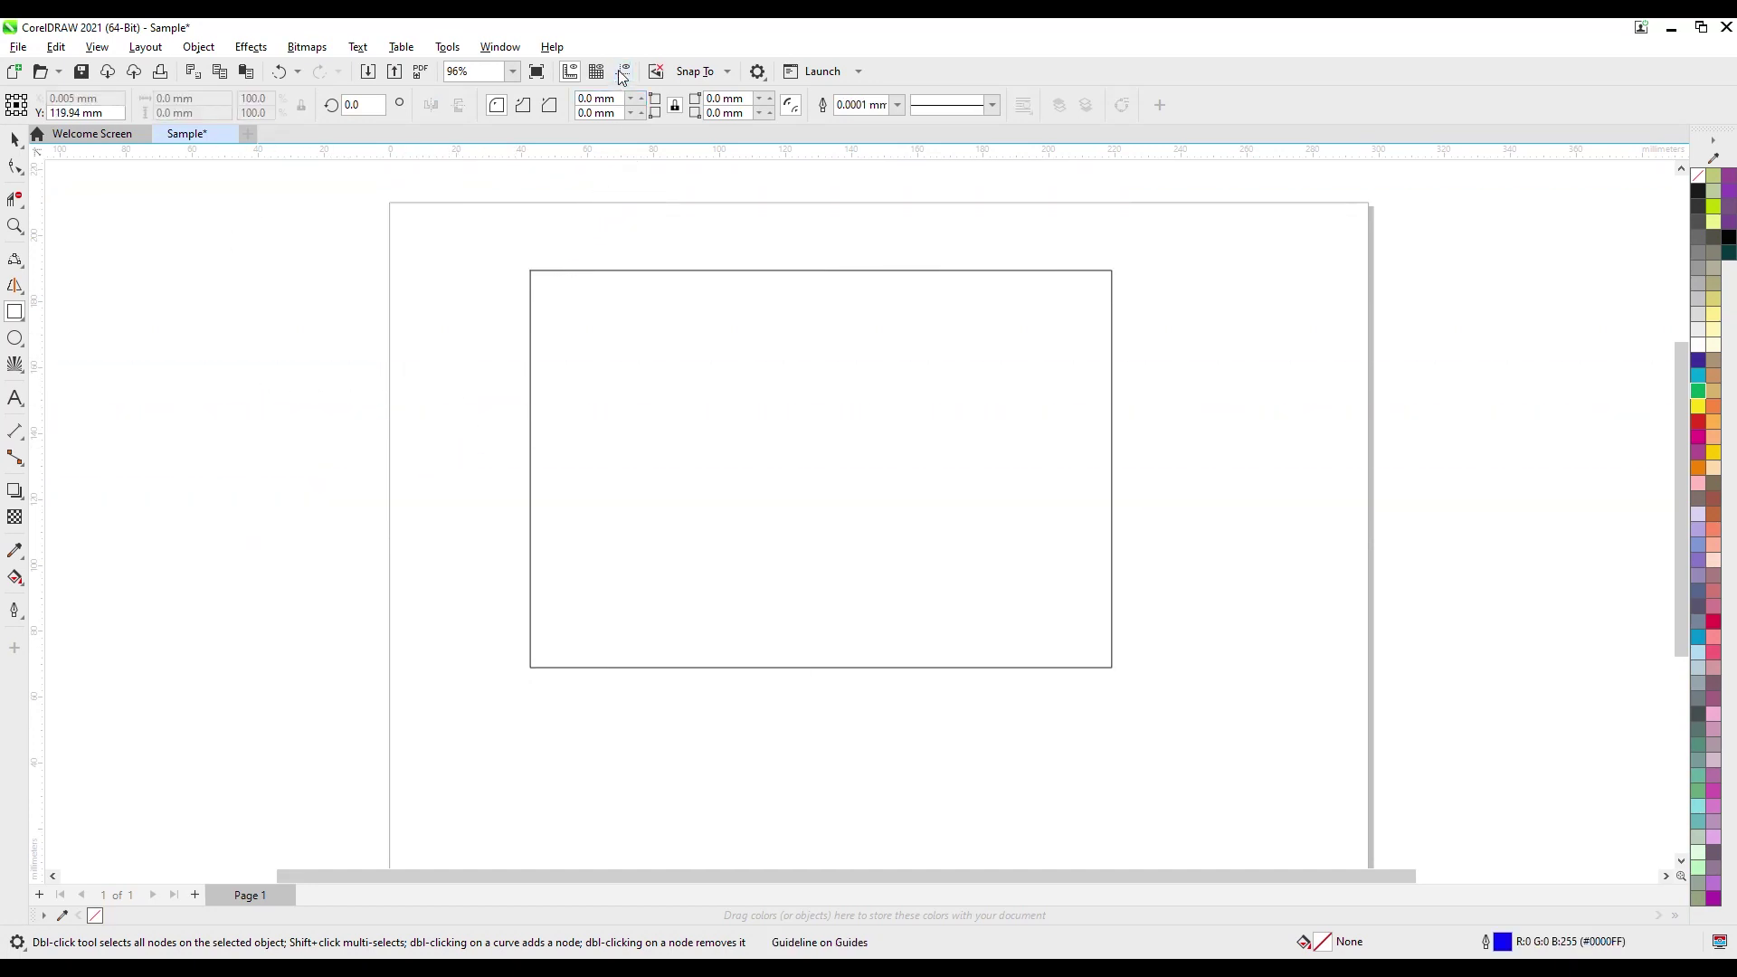
click(624, 74)
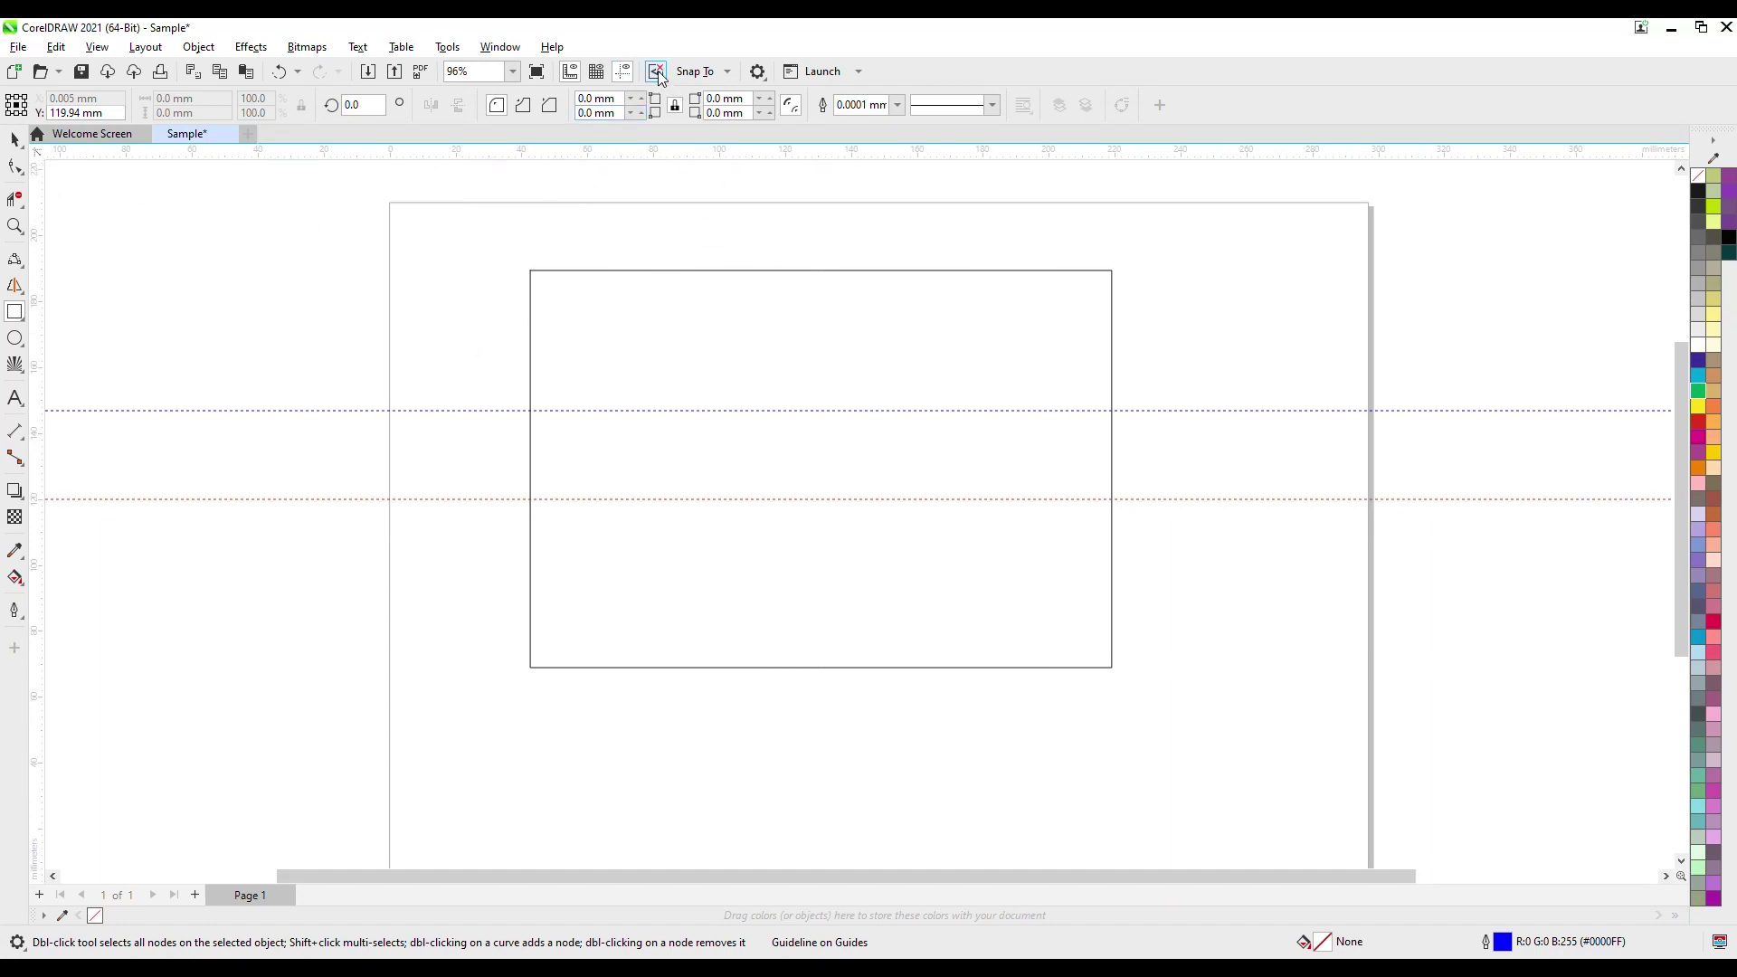
Use snapping to draw rectangles about 51 × 37 mm from the large rectangle's upper-right node and about 19 × 45 mm against the page's right edge.
click(697, 71)
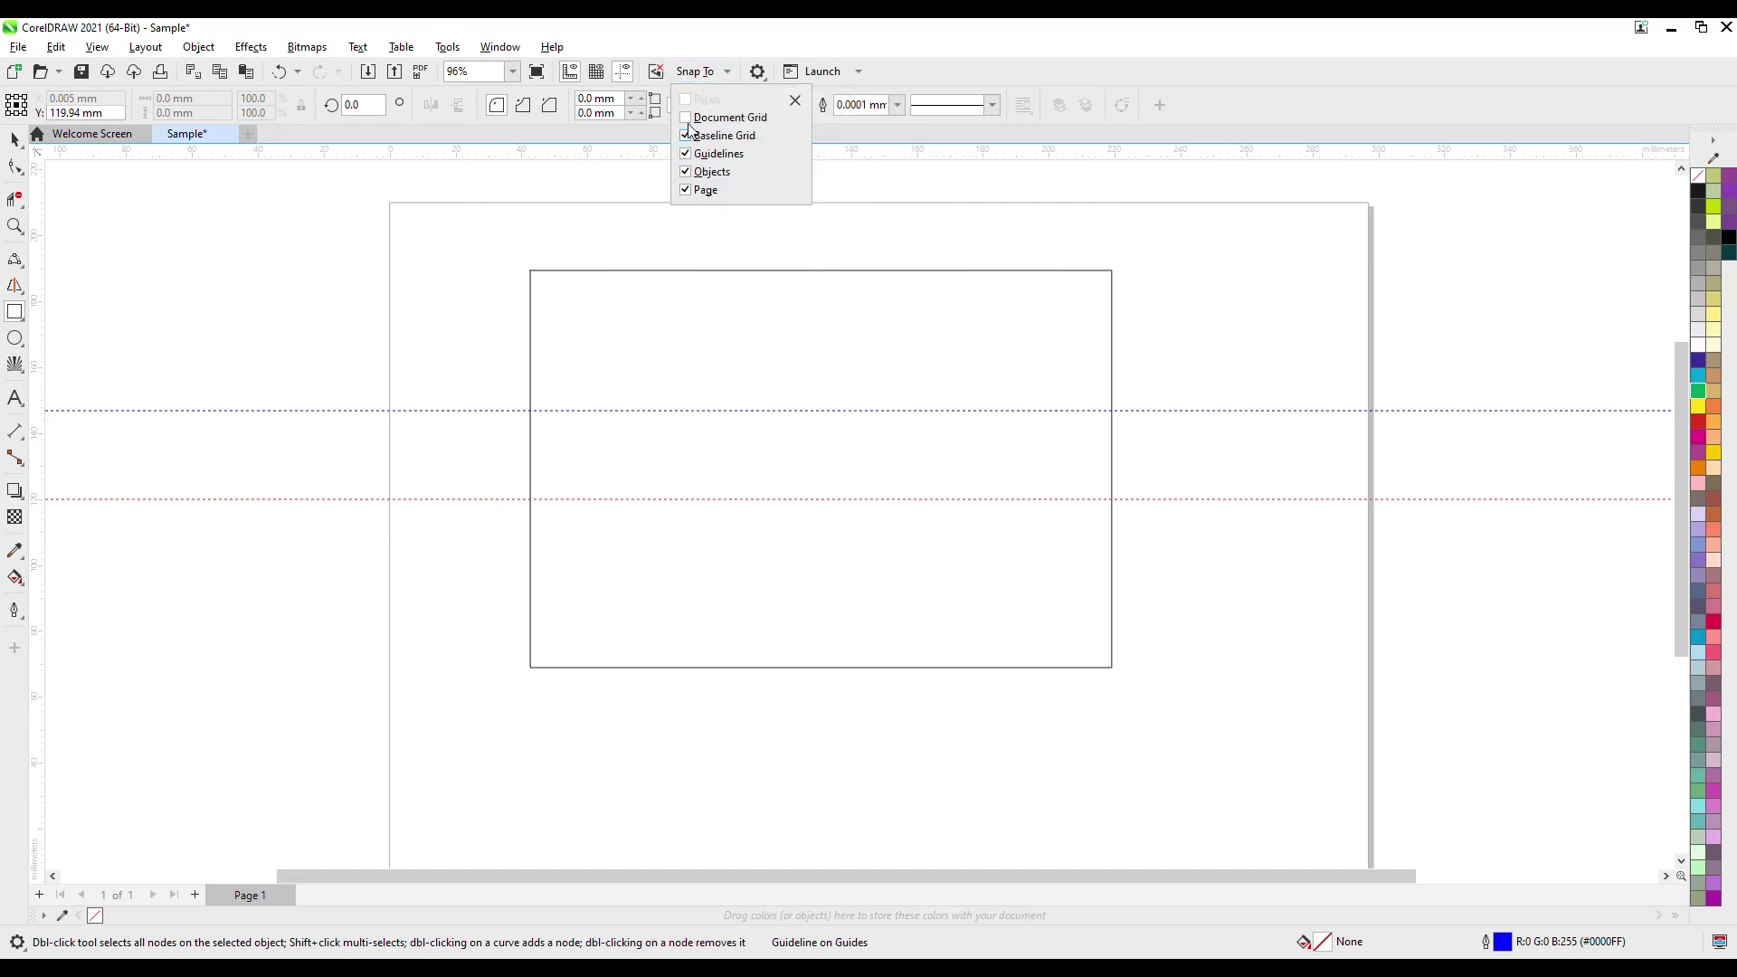
click(1126, 473)
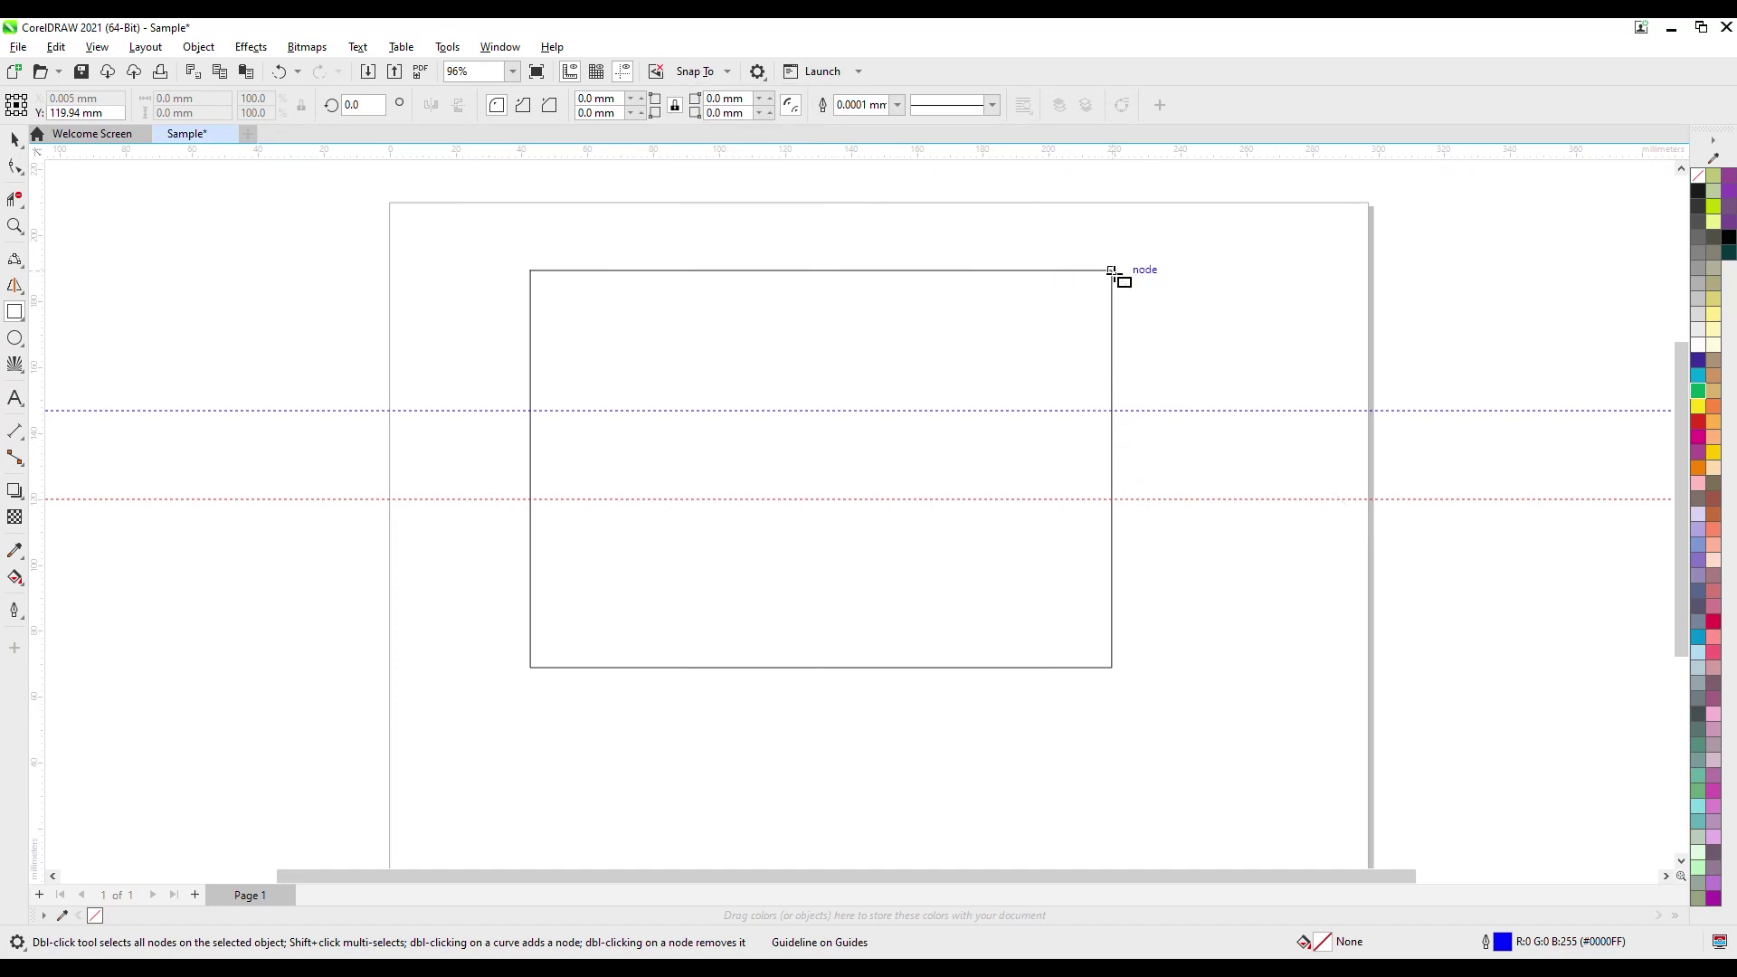
drag(1113, 271, 1281, 391)
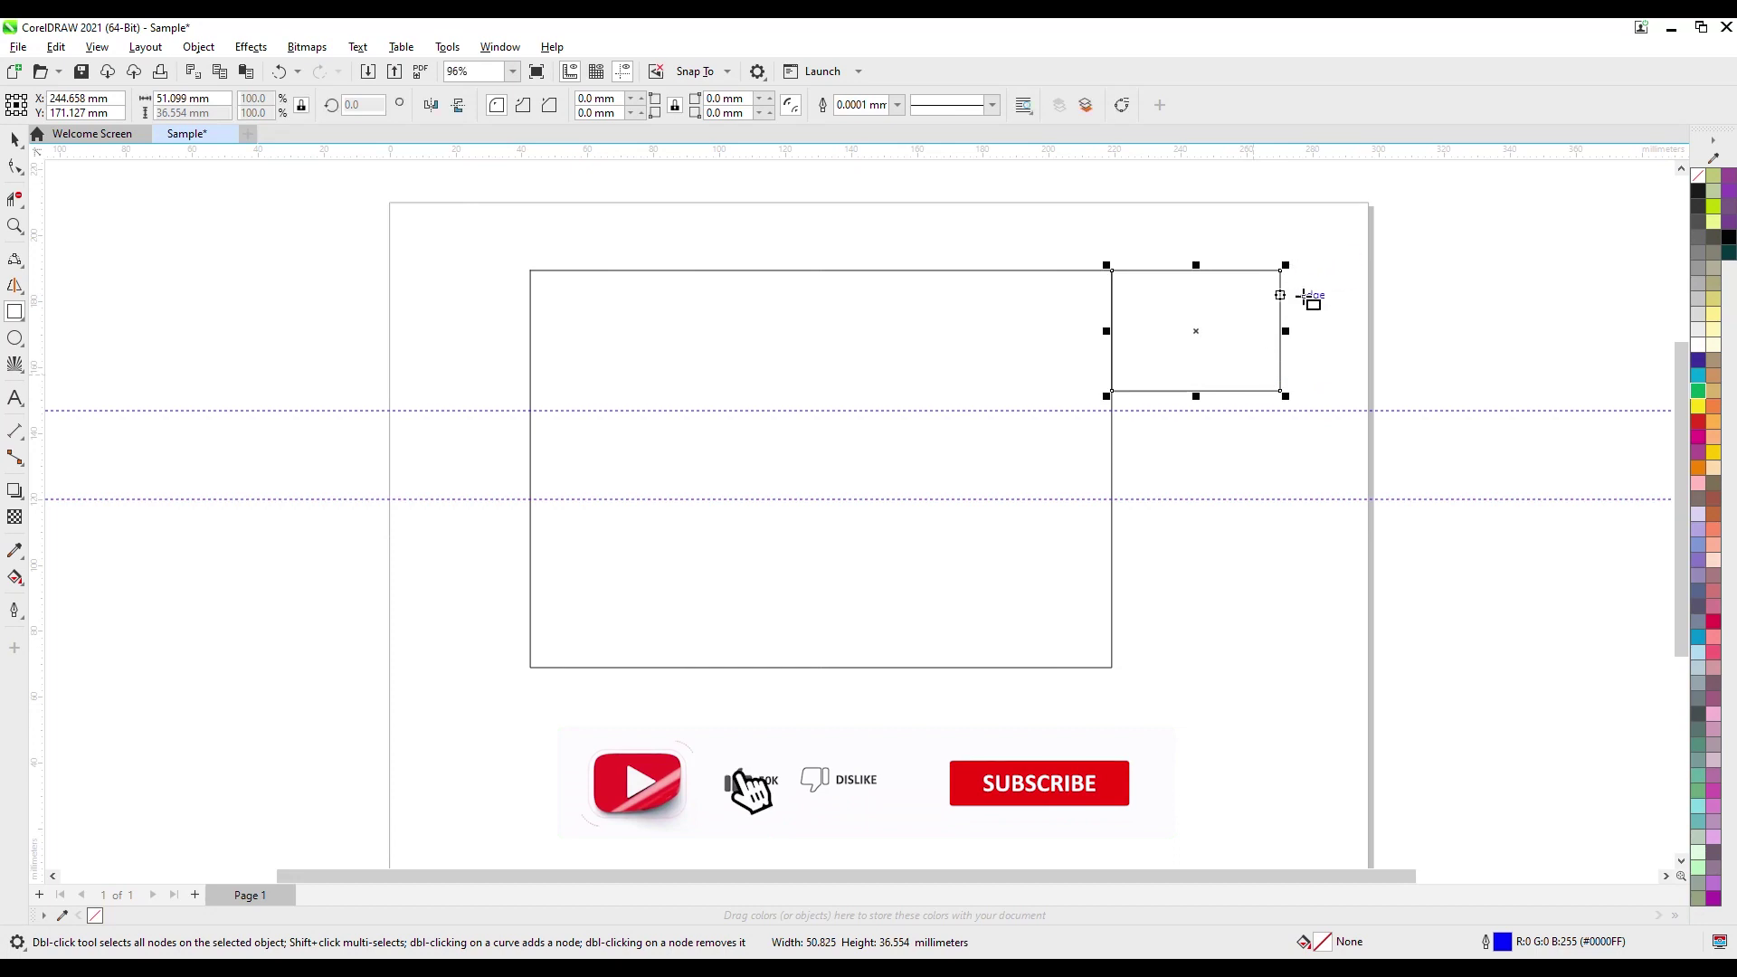
drag(1370, 264, 1306, 412)
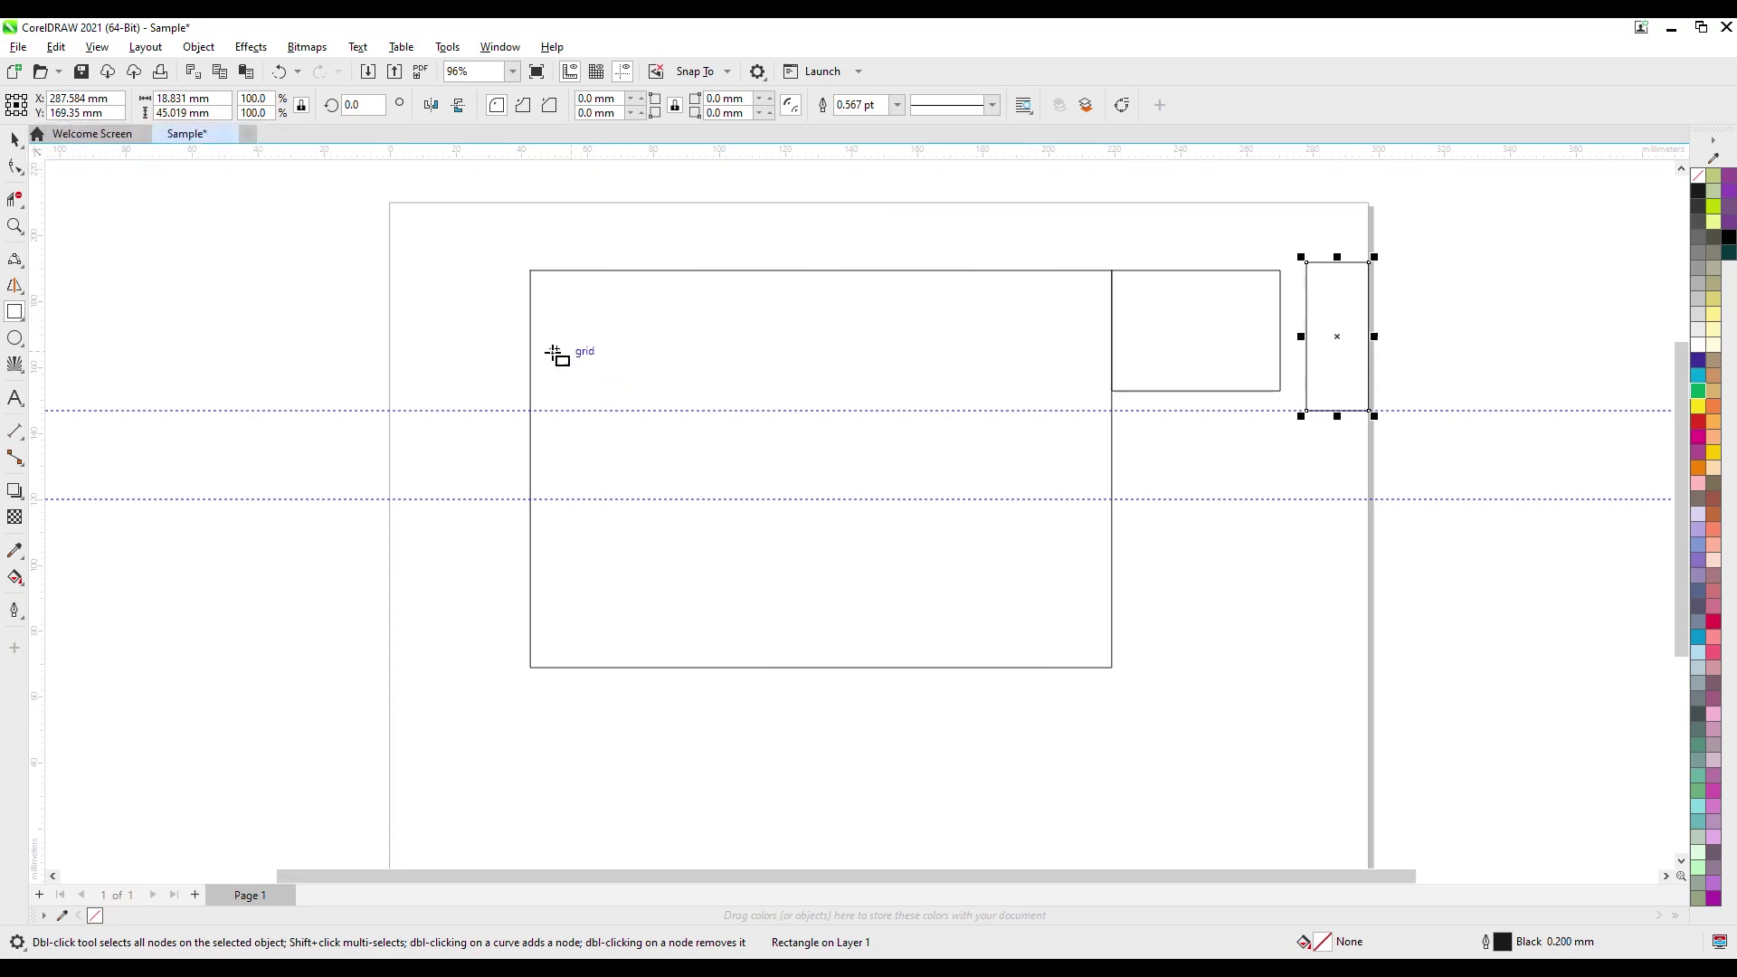
Try to resize the large rectangle to 10 × 10 mm about its center reference point, and undo the resize.
key(space)
click(536, 270)
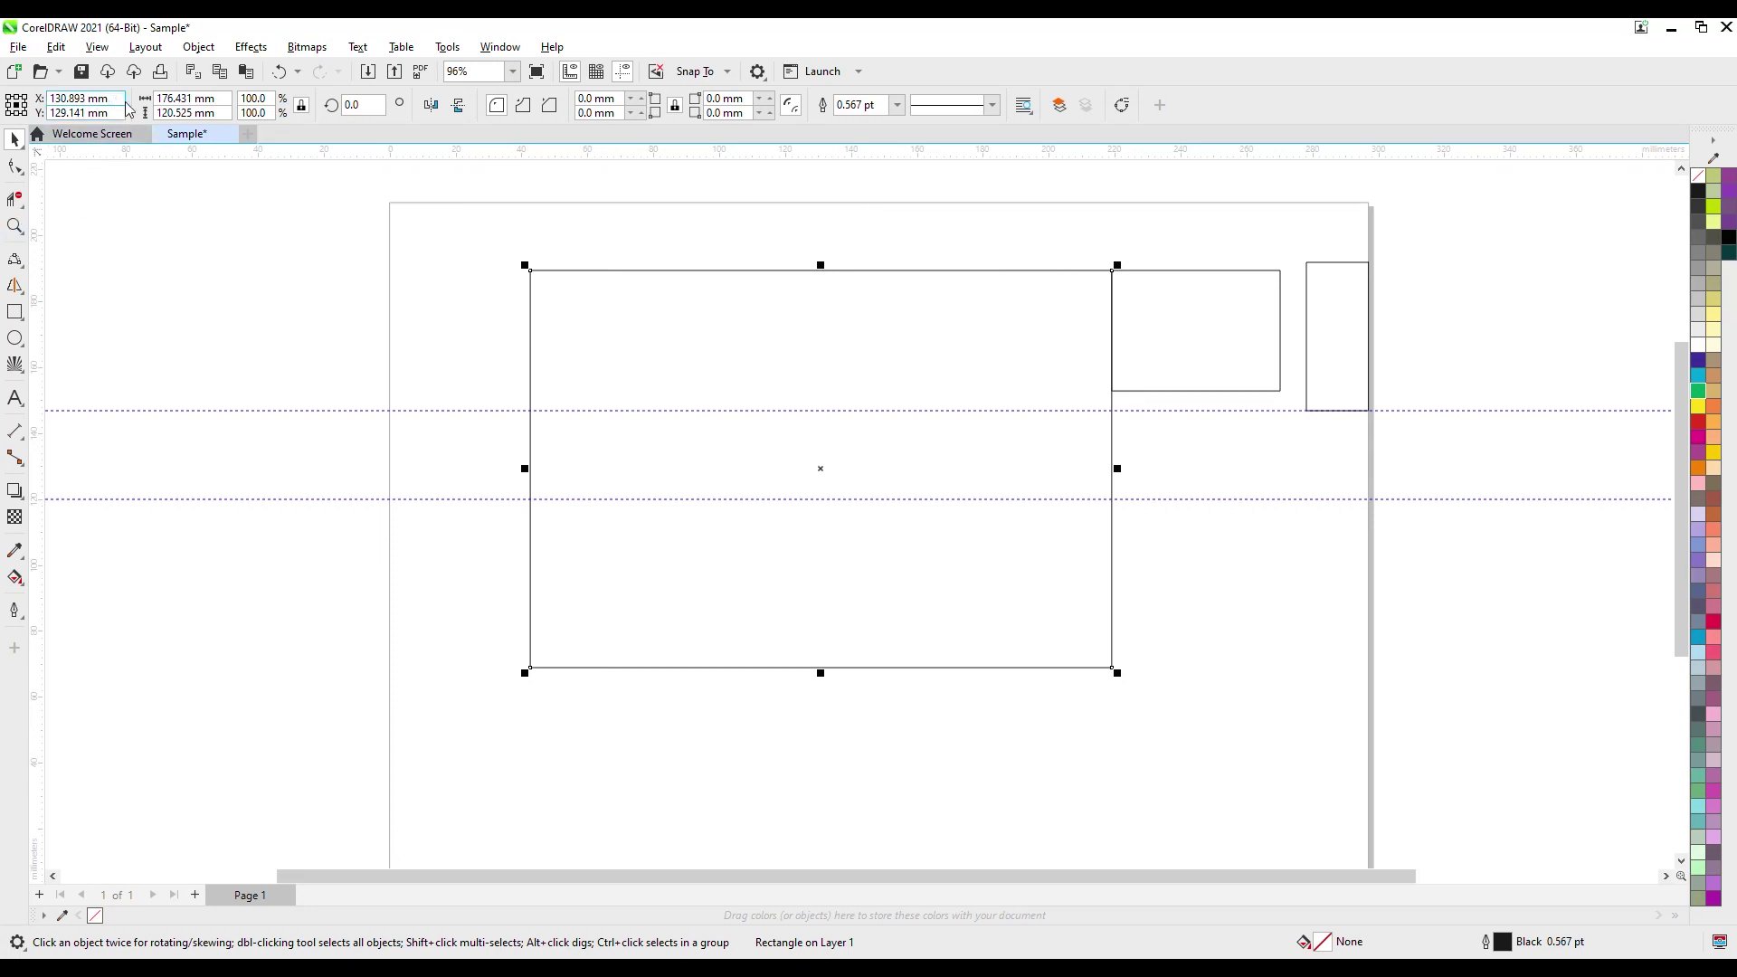
double_click(193, 101)
text(10)
key(Tab)
text(10)
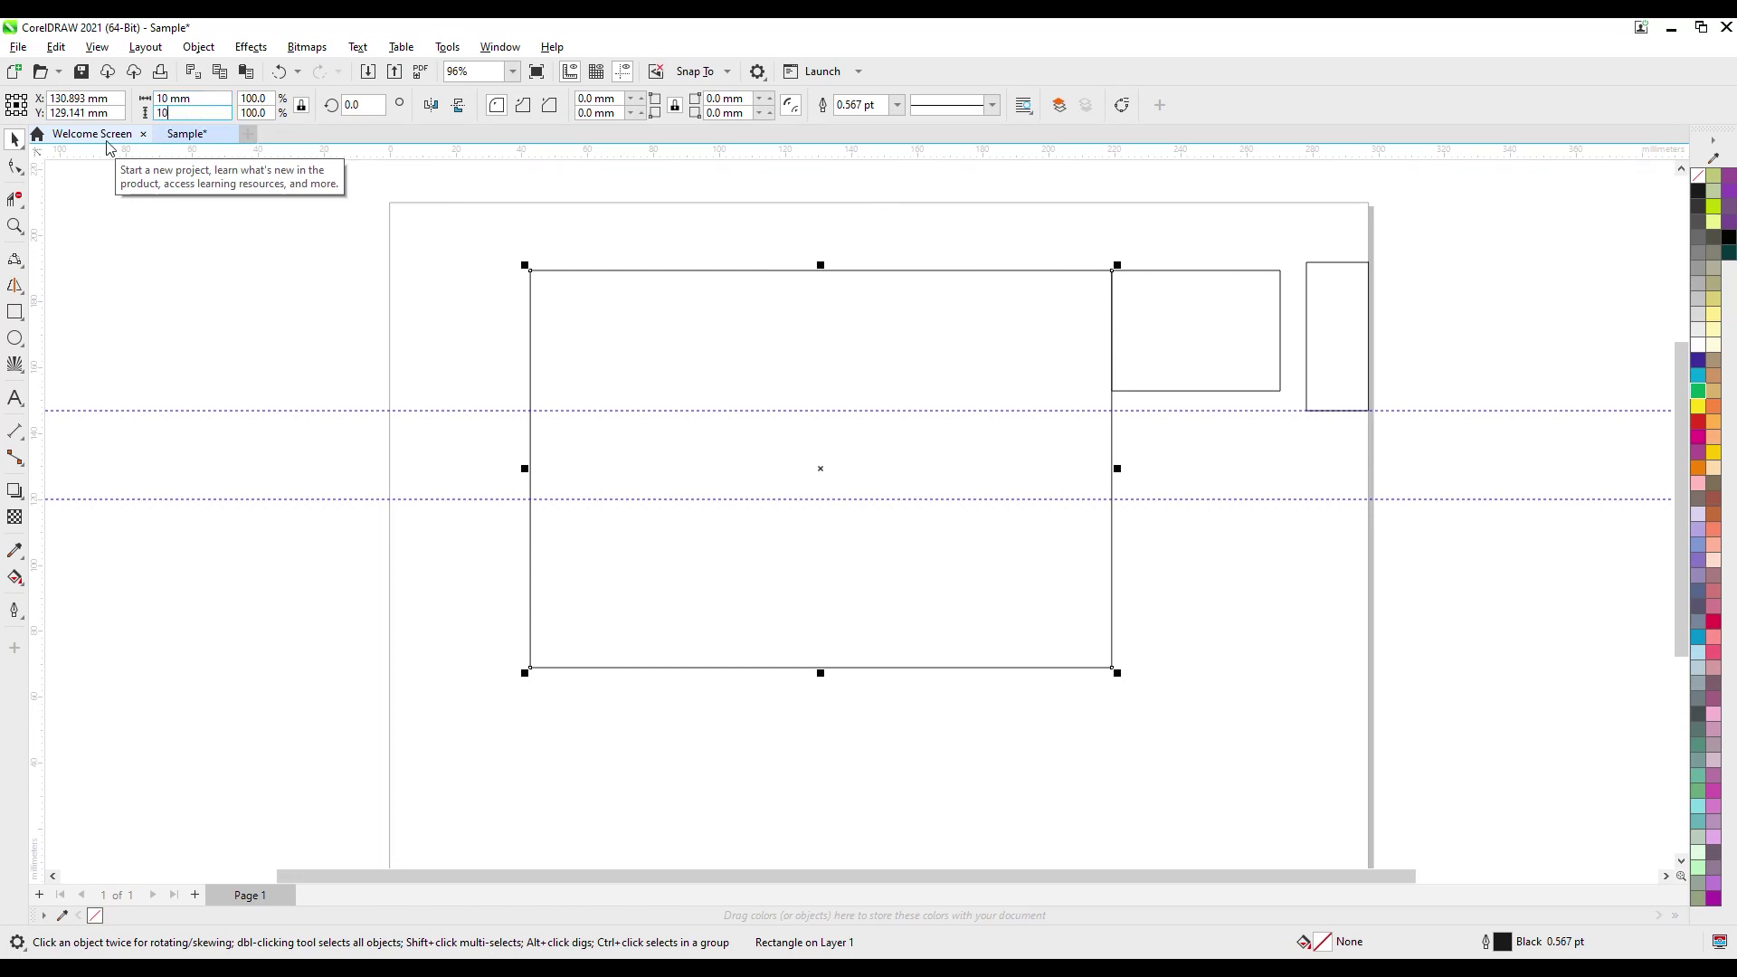
key(Return)
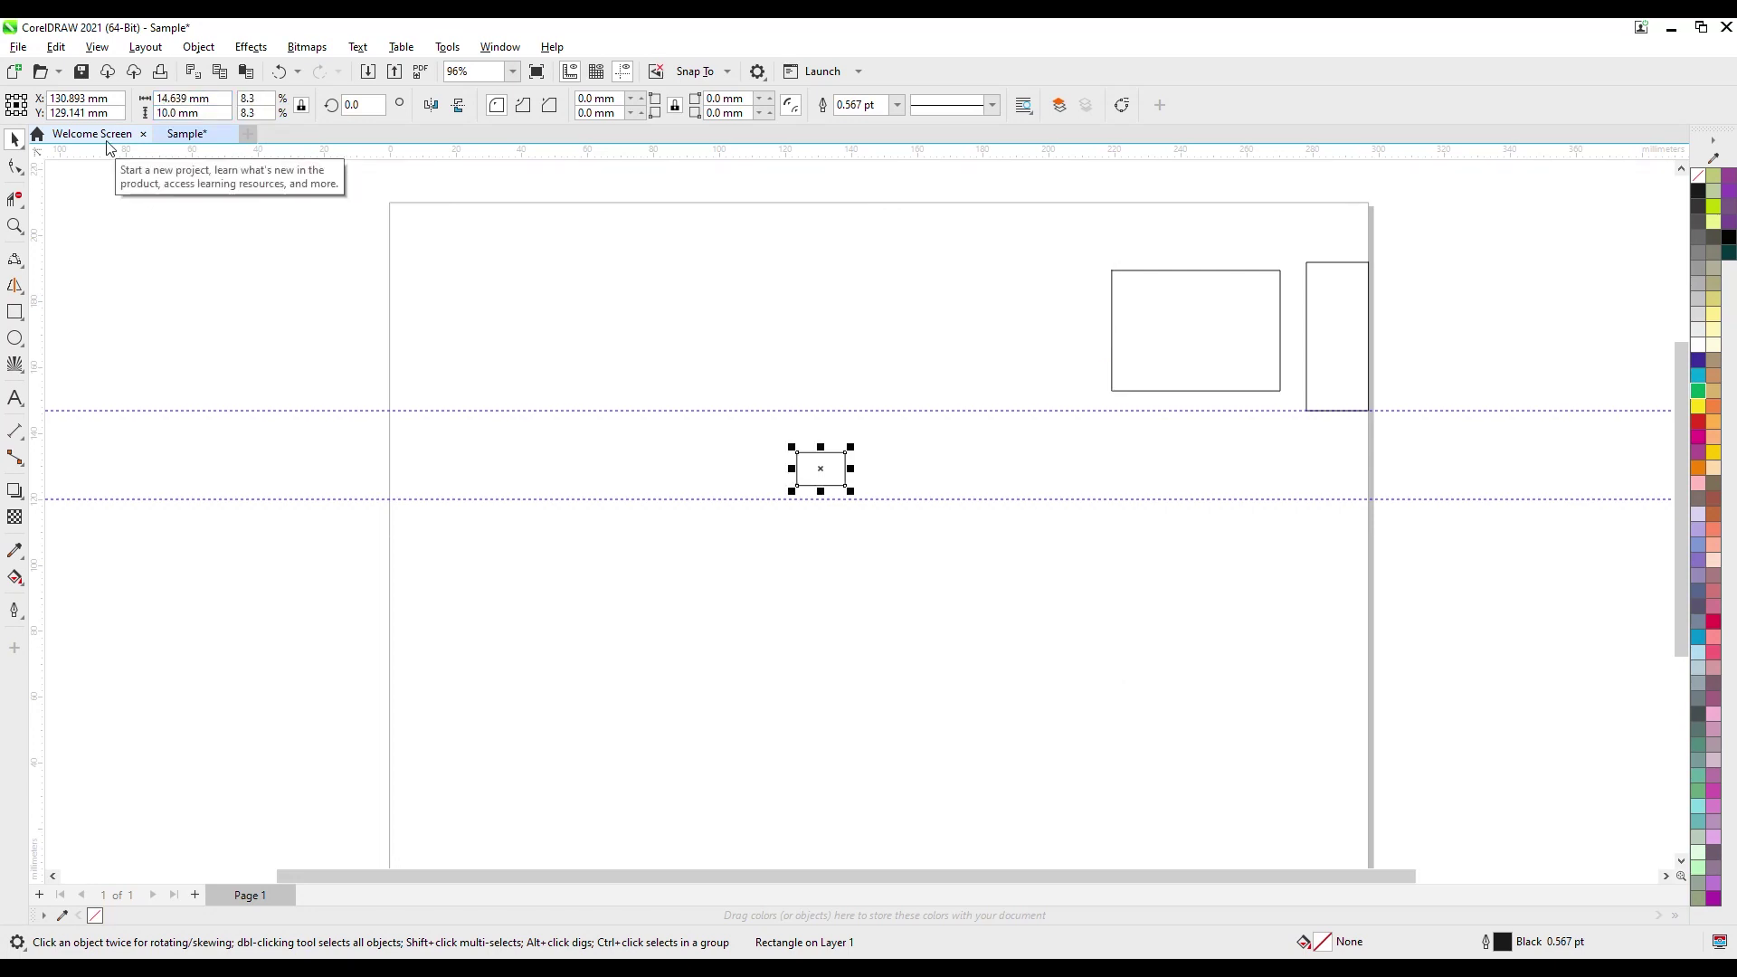
key(ctrl+z)
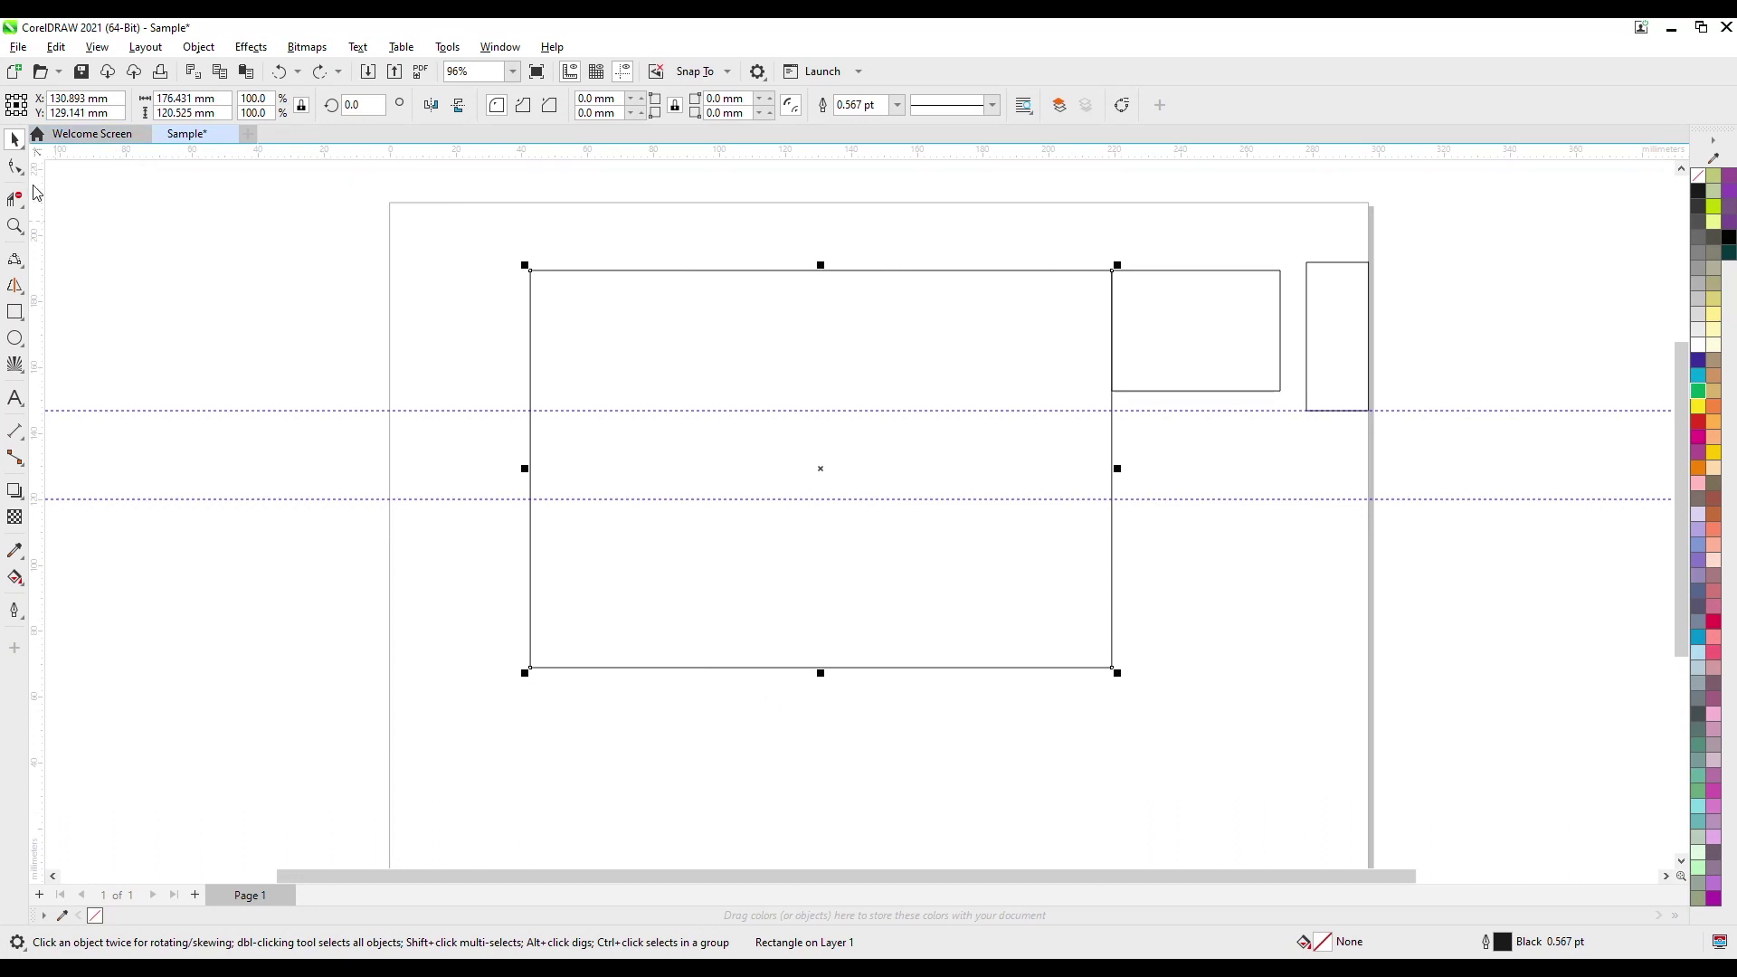
Set the large rectangle's reference point to its top-left corner, try a 10 × 10 mm size, and undo the resize.
click(8, 97)
click(157, 103)
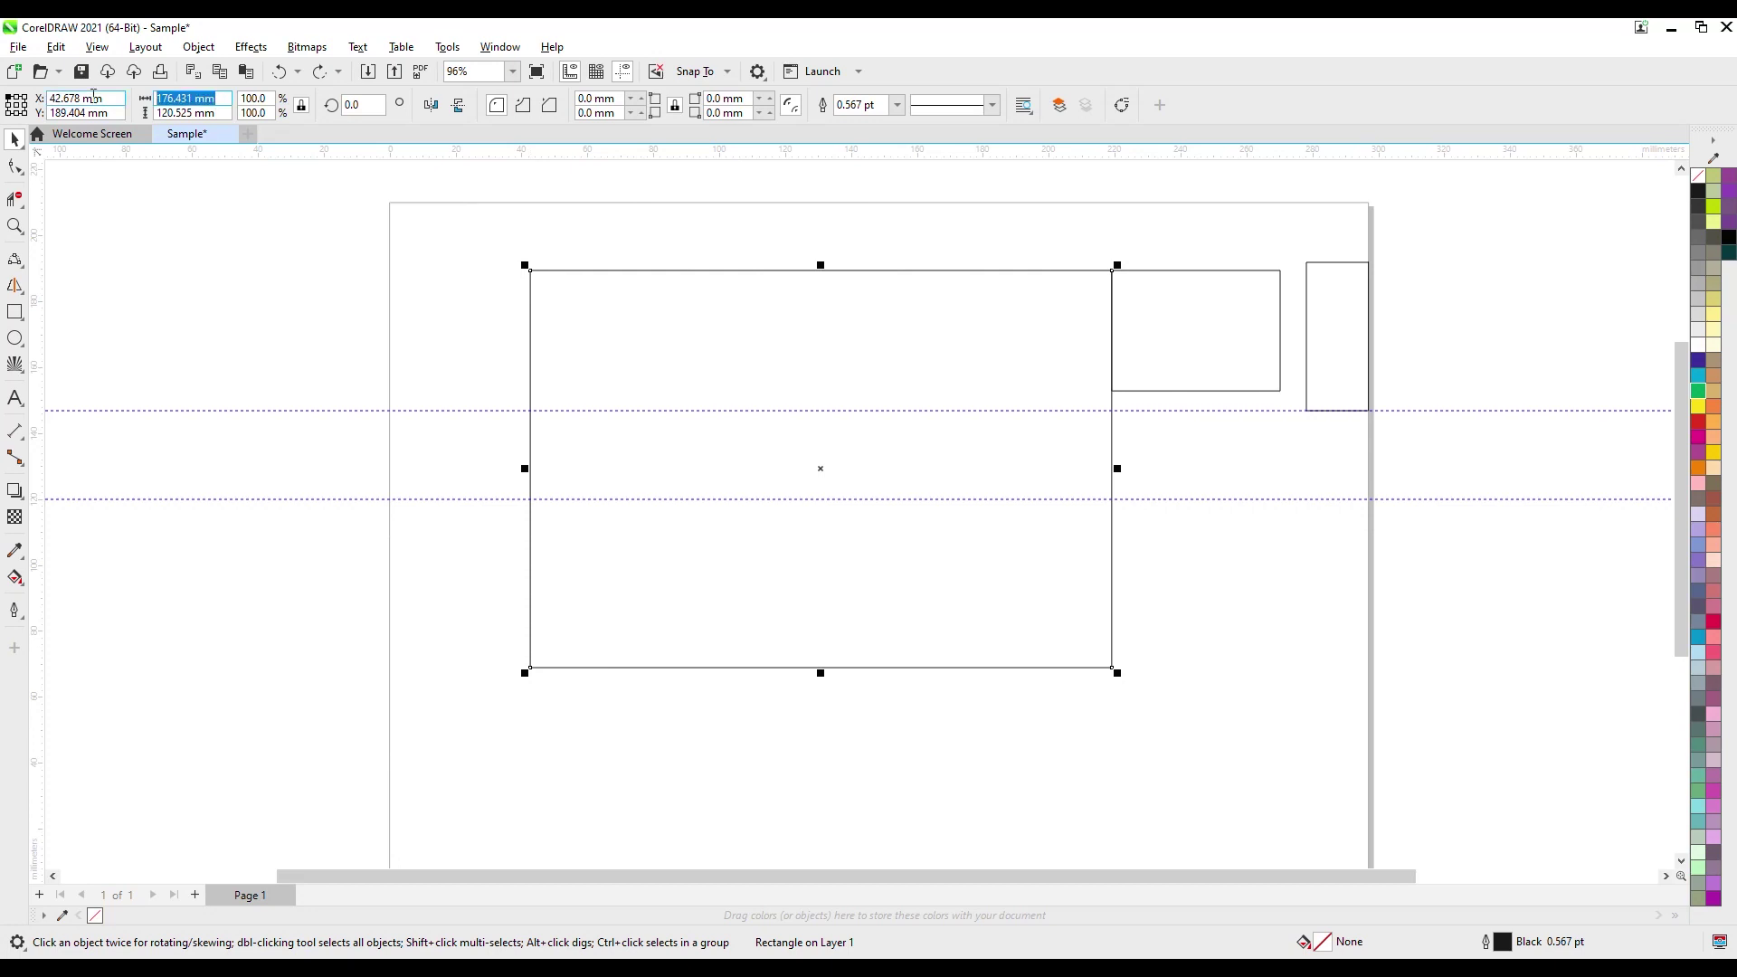
text(10)
key(Tab)
text(10)
key(Return)
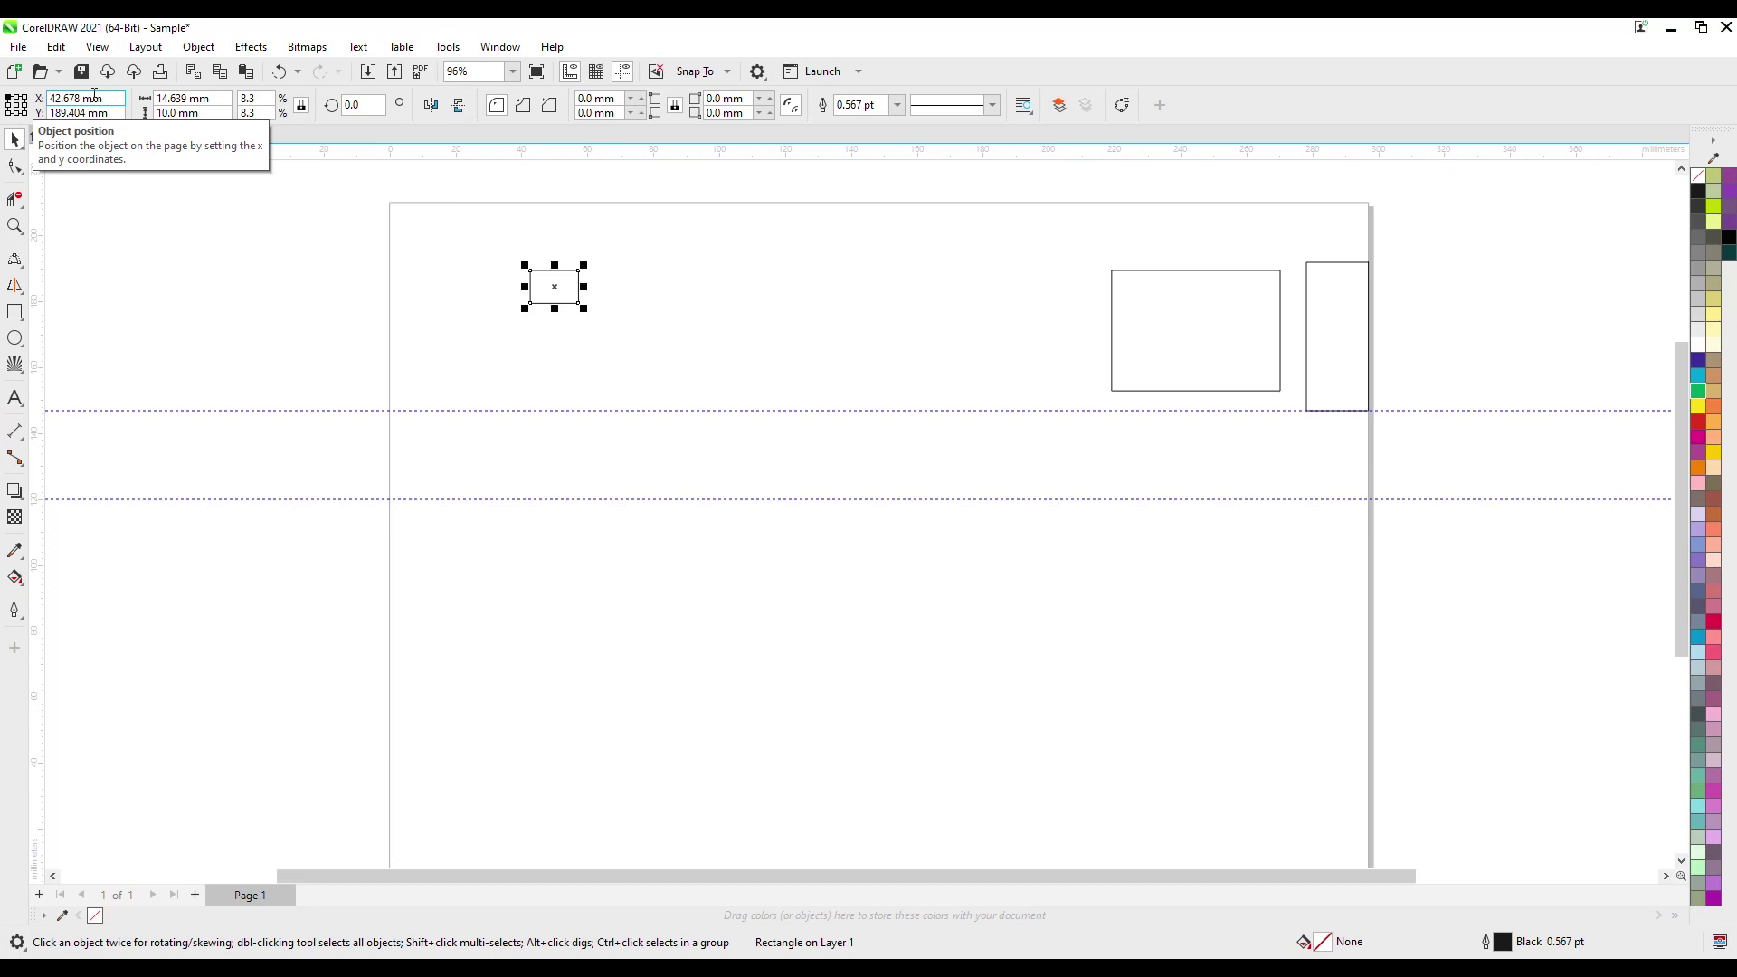
key(ctrl+z)
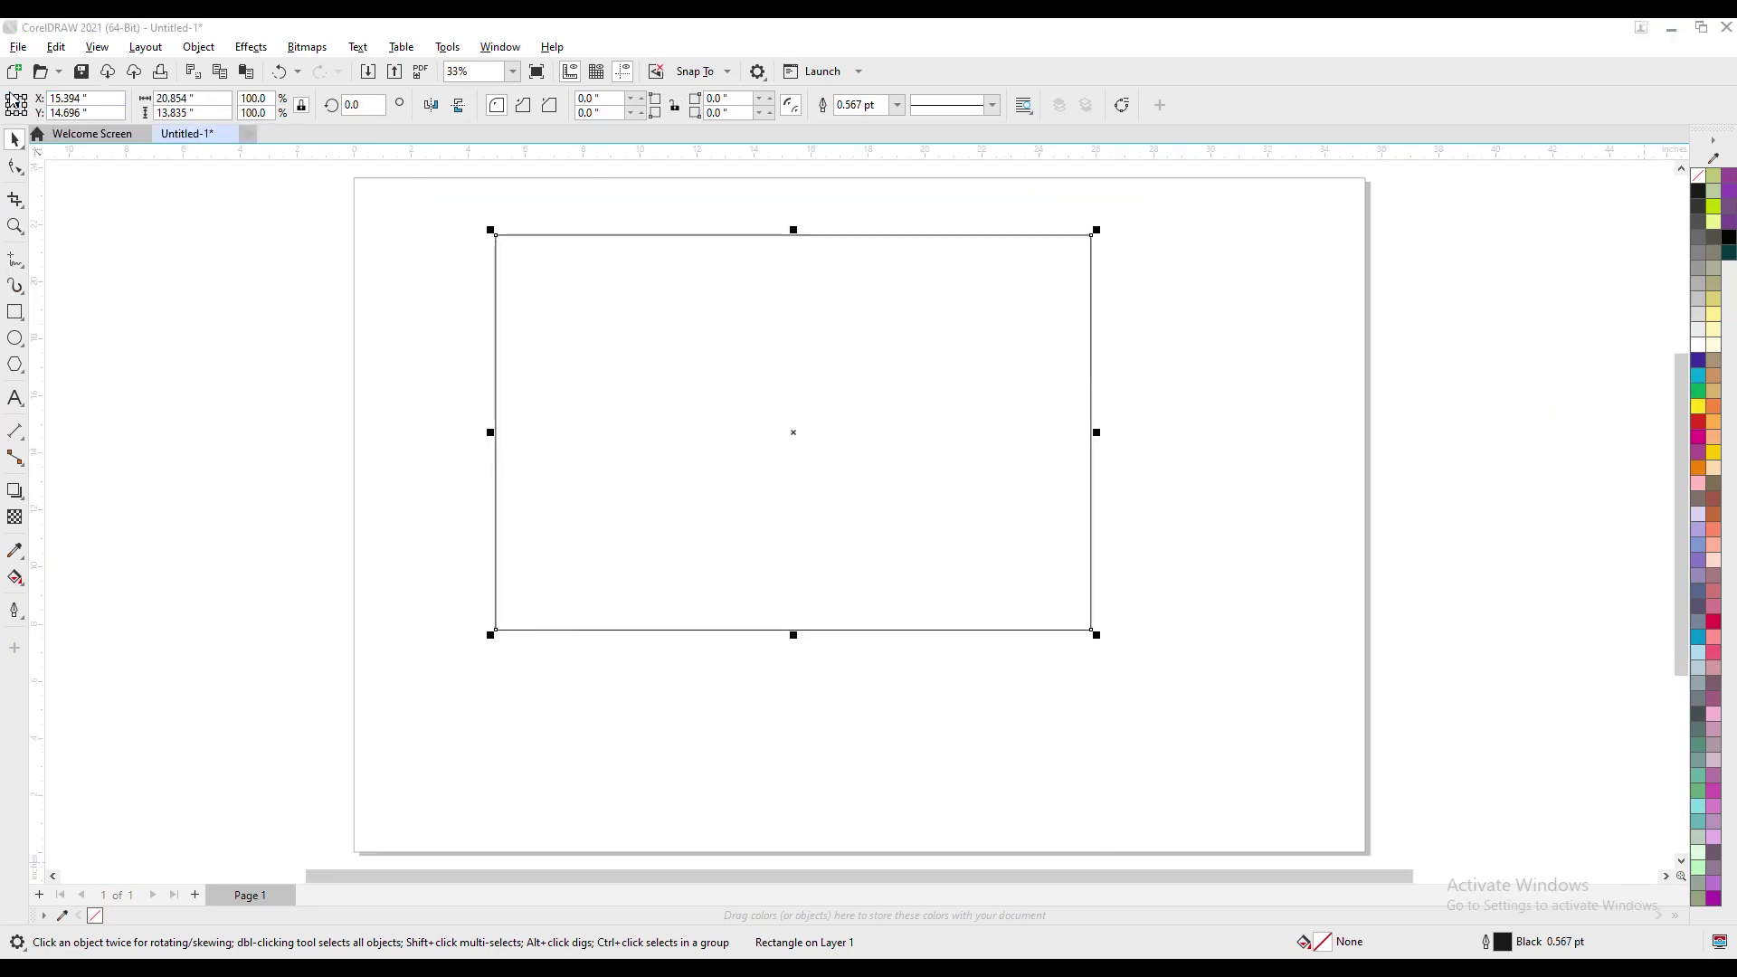
In the Untitled-1 drawing, try several reference points for the rectangle and leave it at the bottom-right corner.
click(17, 94)
click(24, 97)
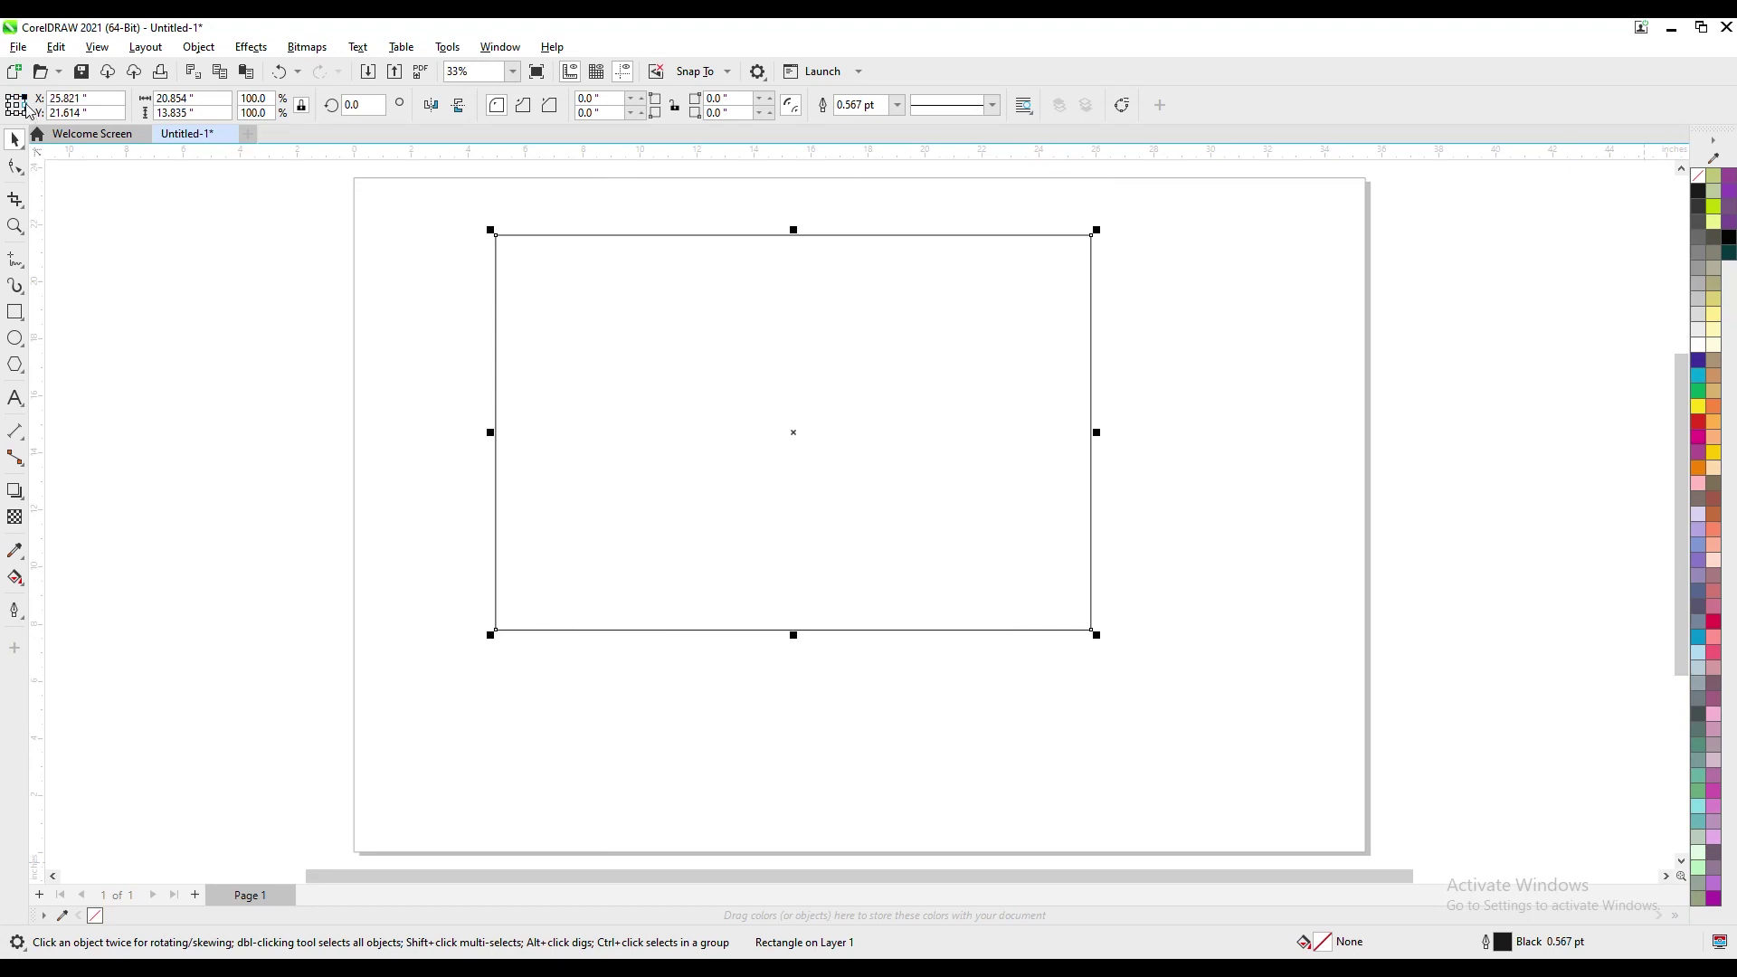
click(16, 113)
click(10, 113)
click(536, 281)
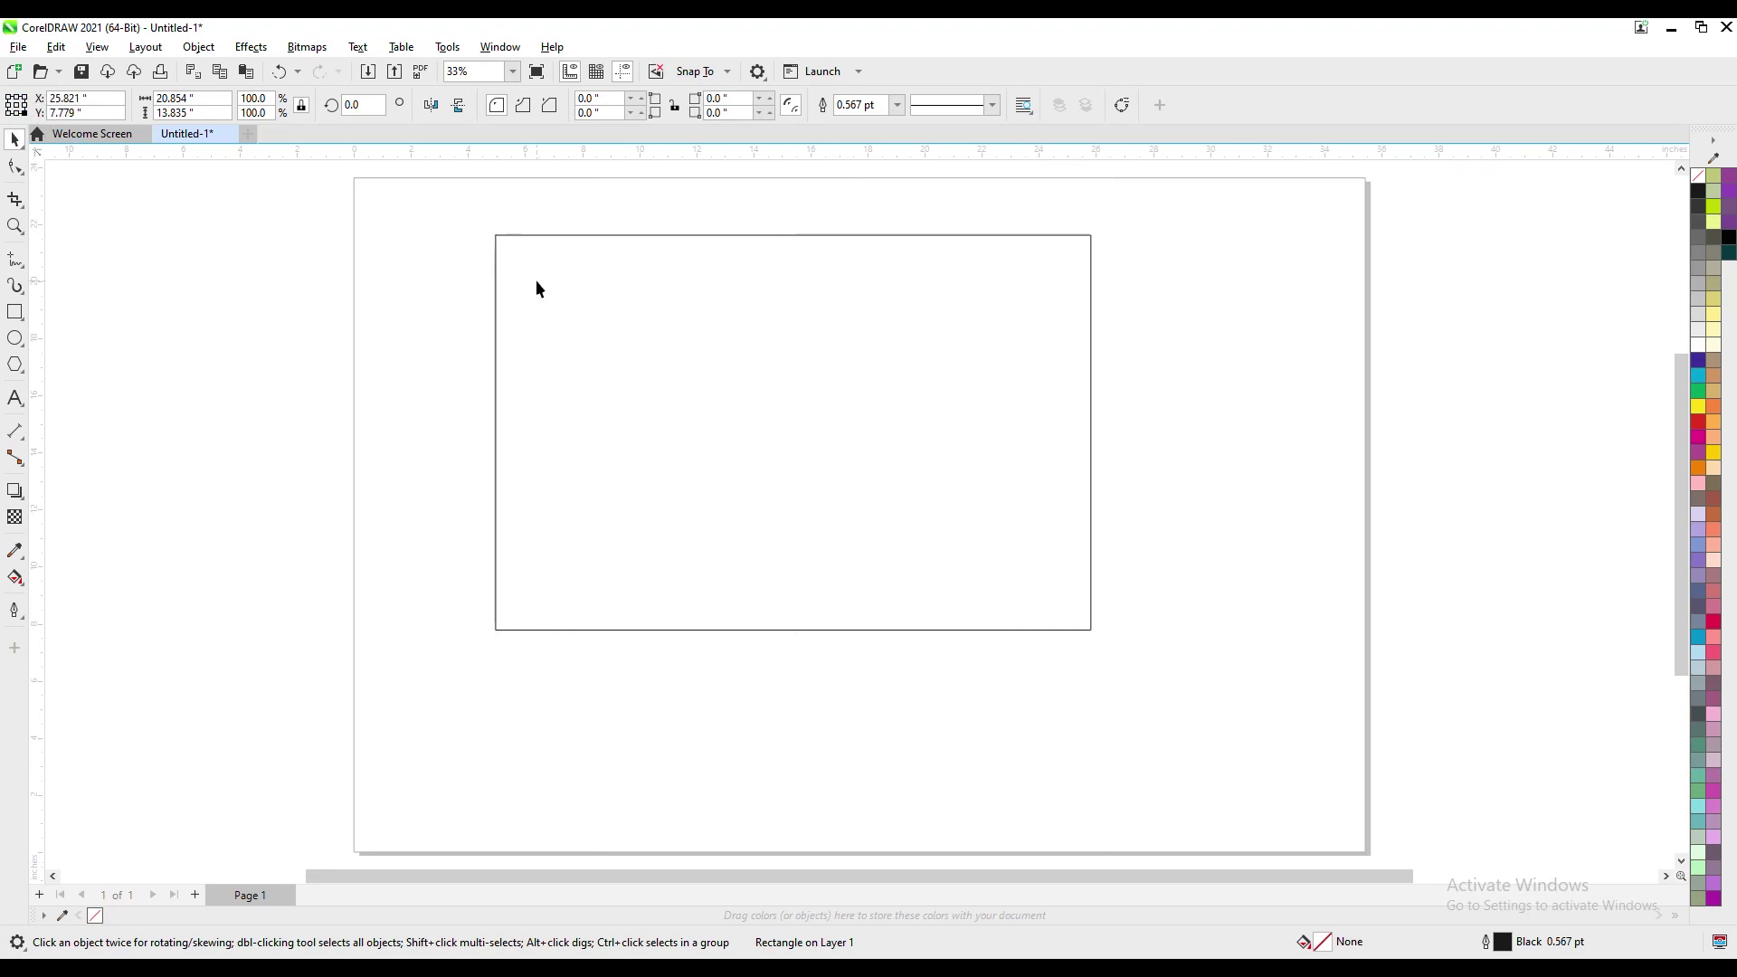
Try to resize the rectangle to 5 × 5 inches from its bottom-right reference point, and undo the resize.
click(209, 95)
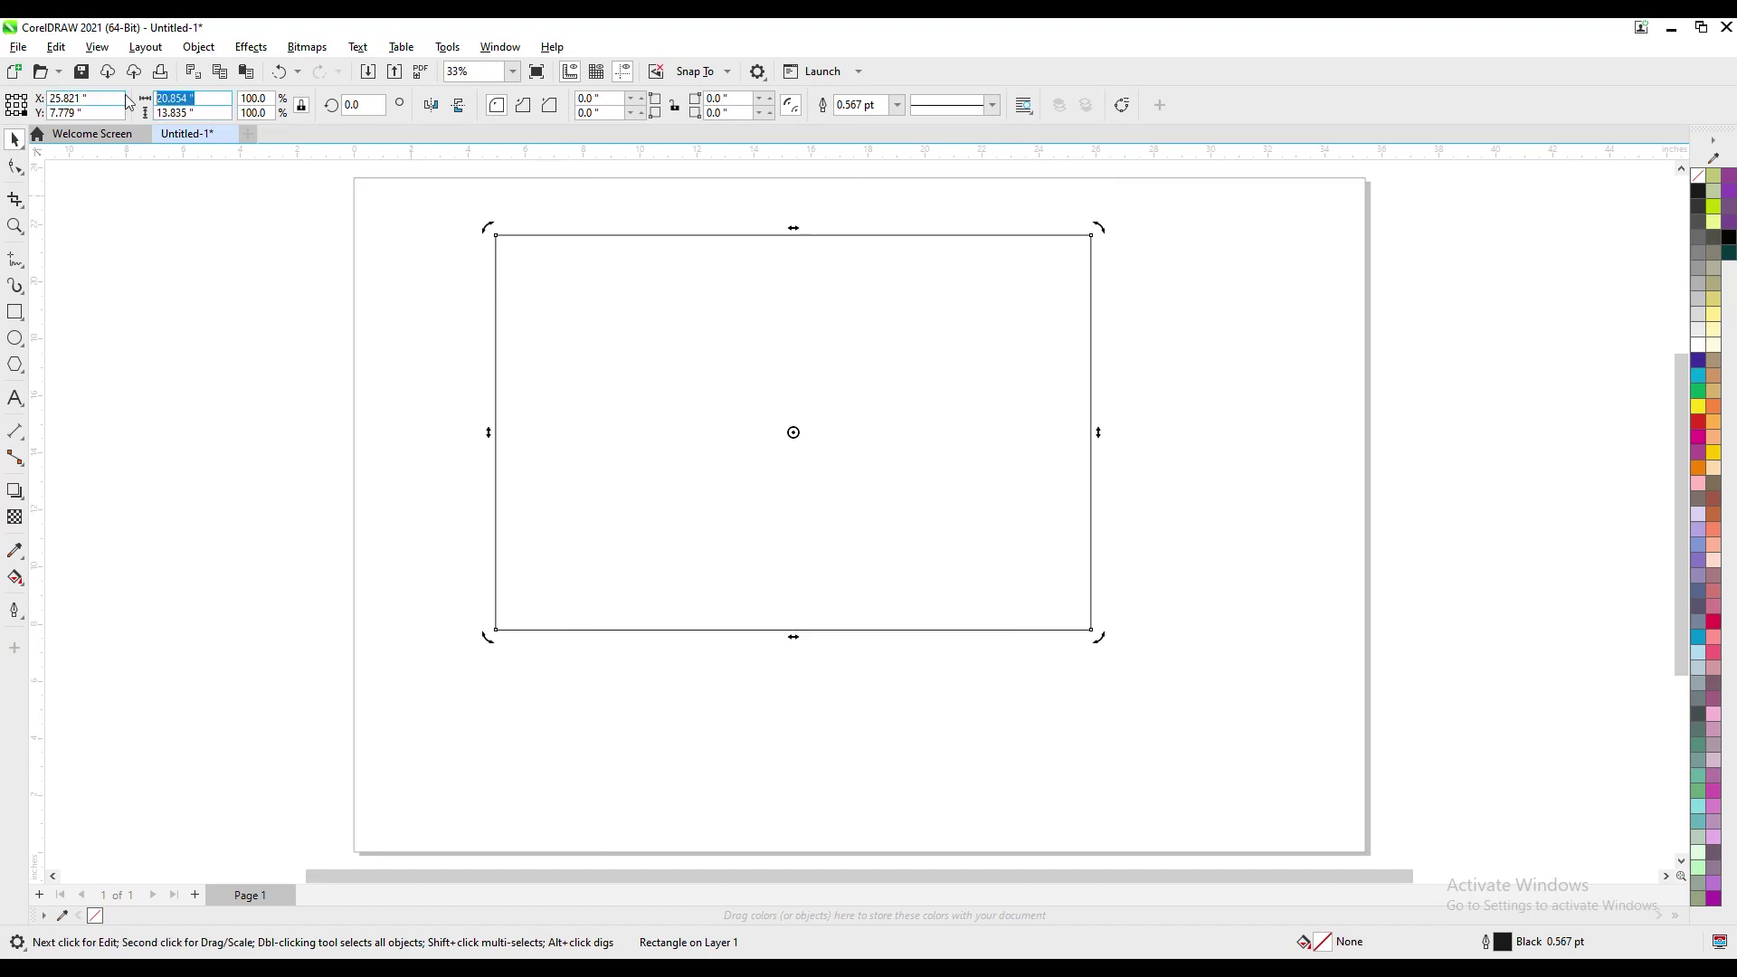
text(5)
key(Tab)
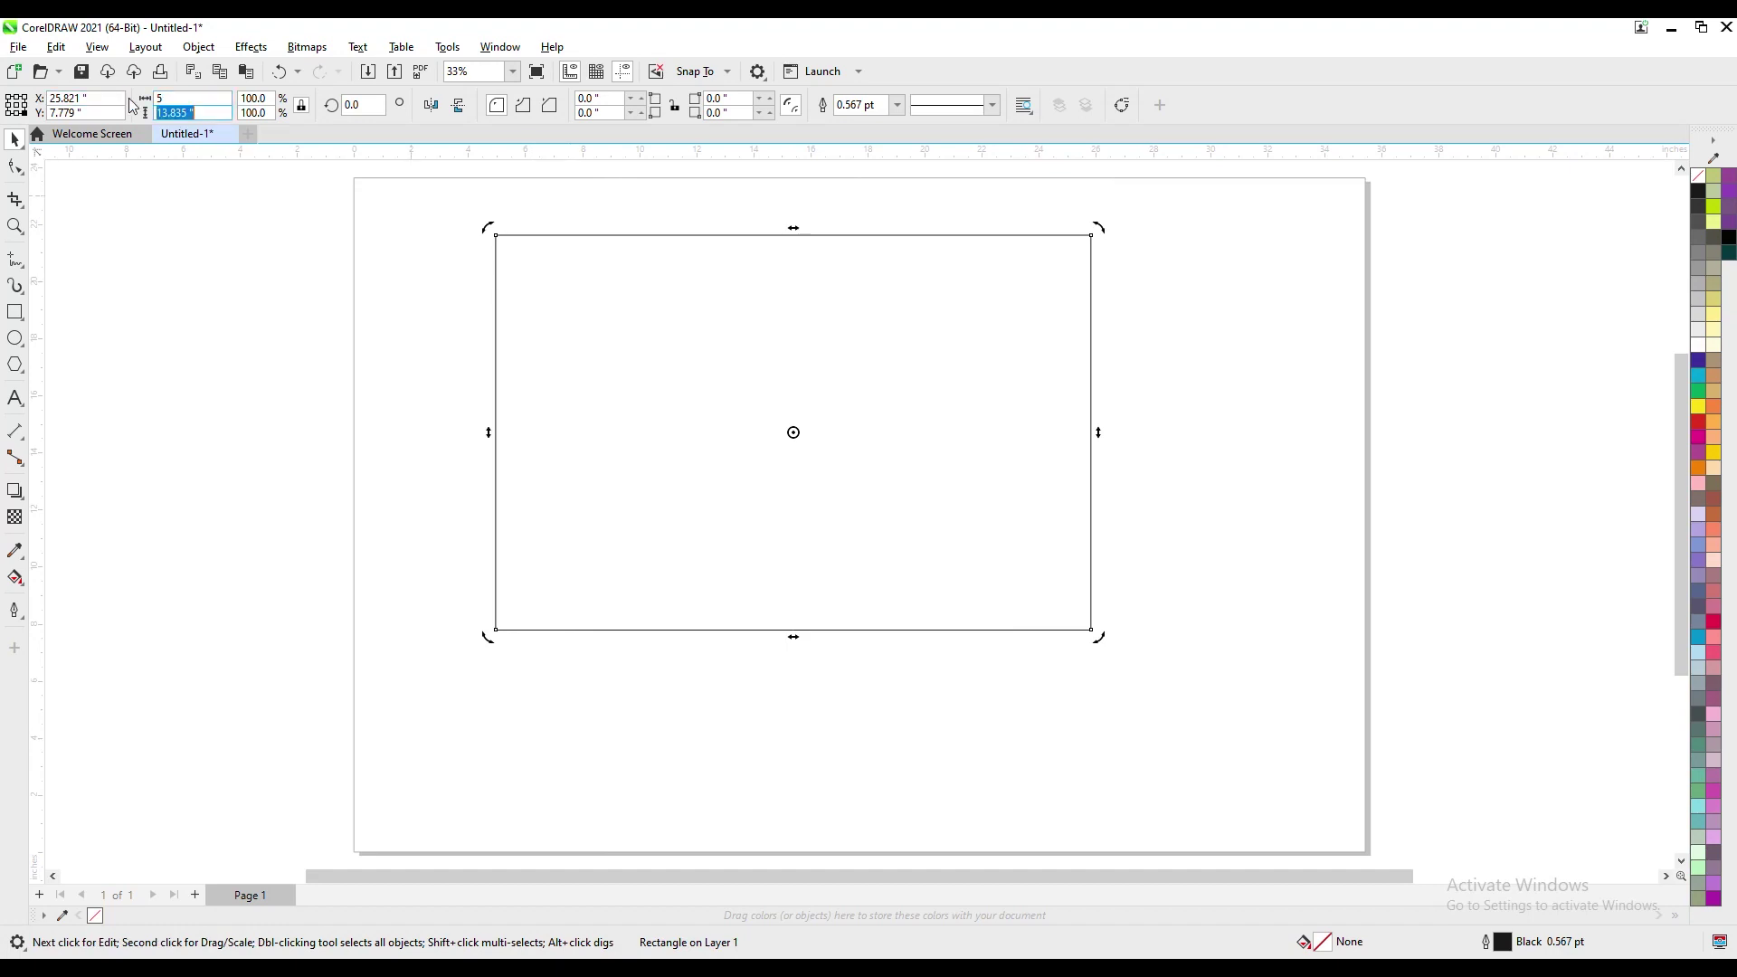
text(5)
key(Return)
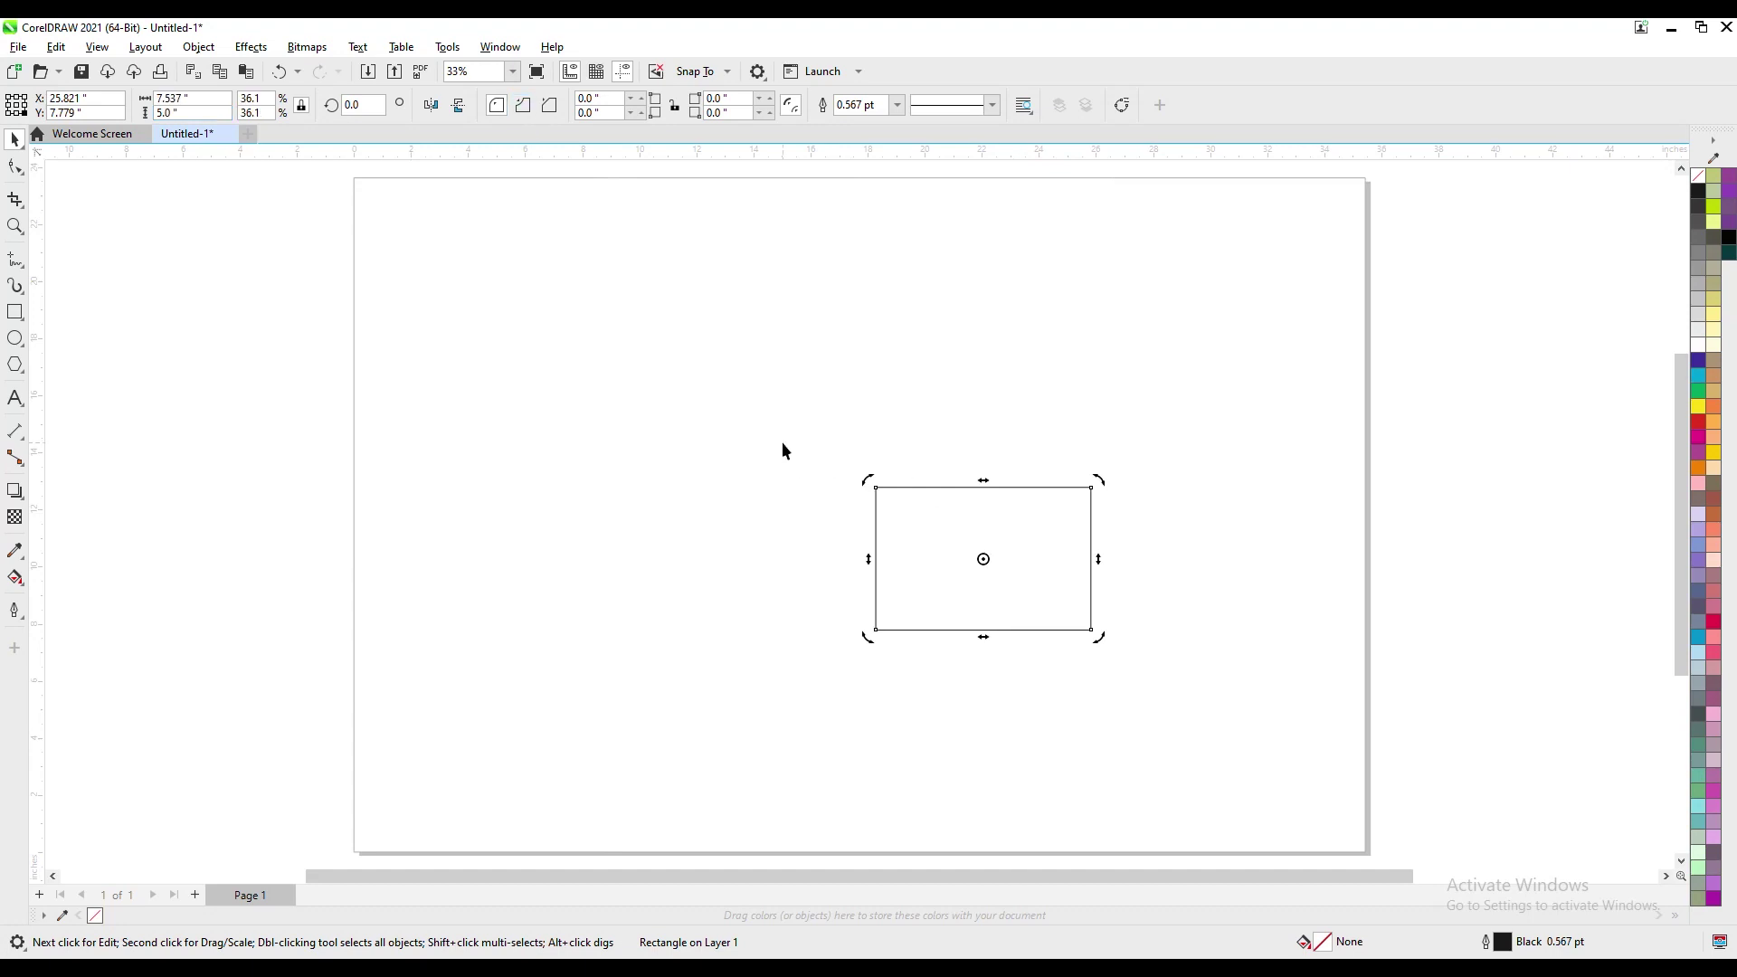
key(ctrl+z)
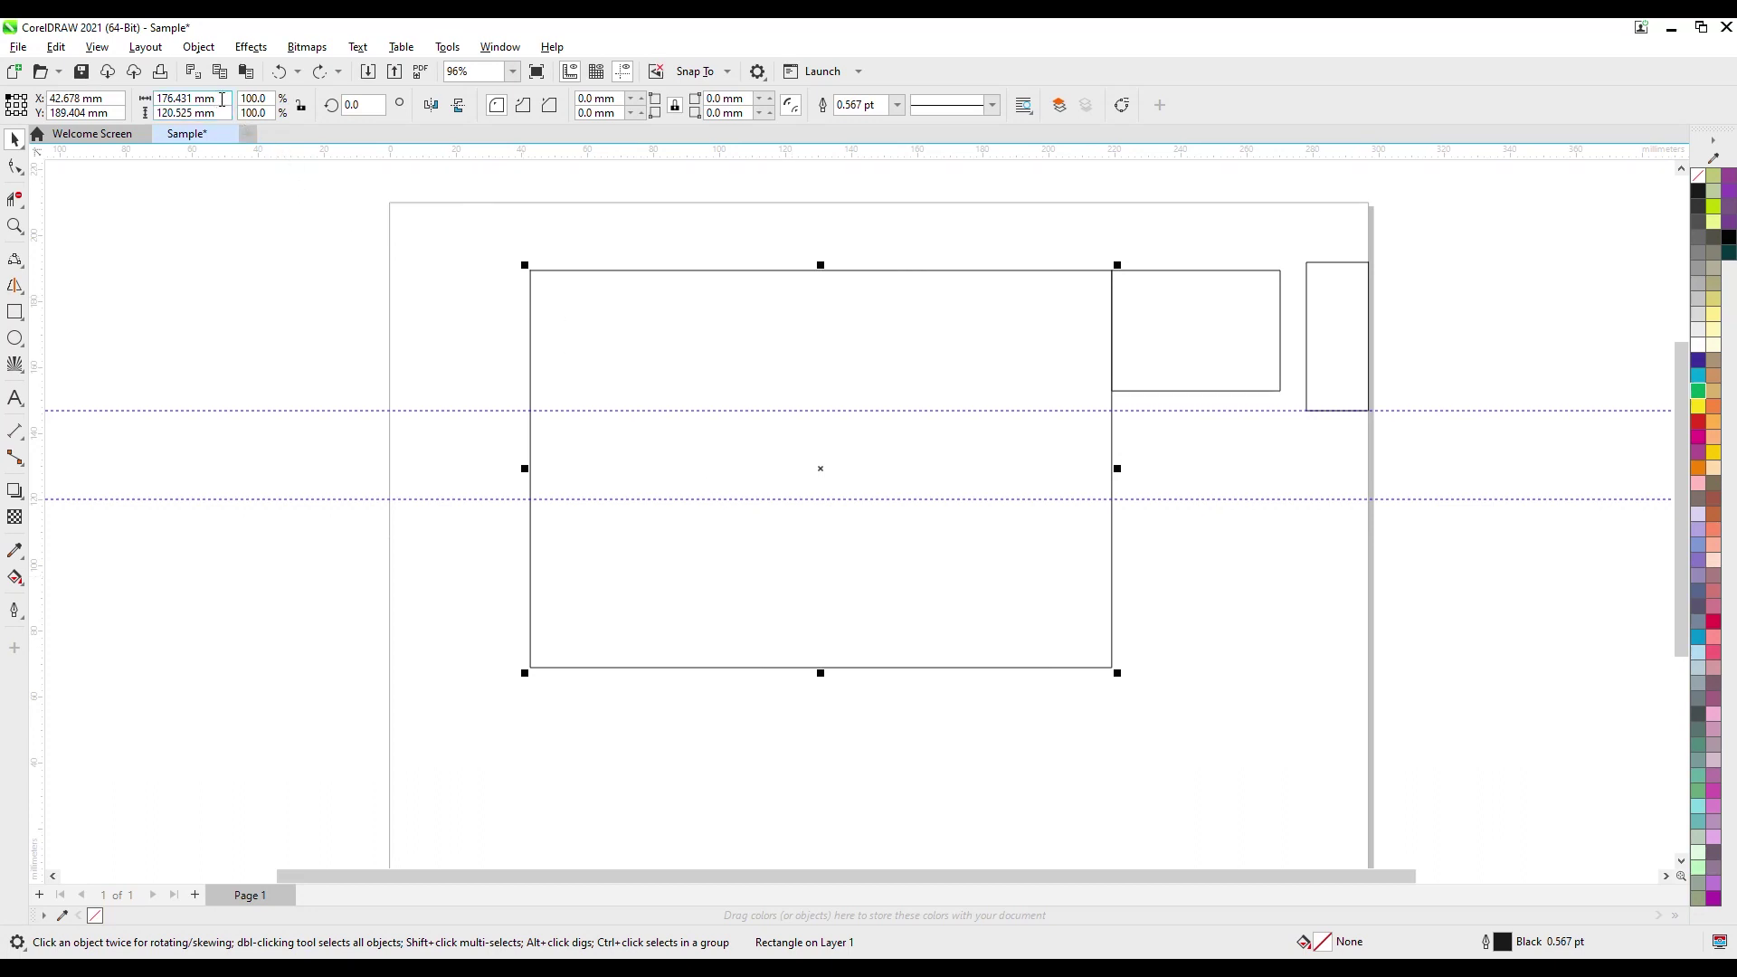
In the Sample drawing, set the large rectangle's width to 25 mm with the ratio unlocked, and undo it.
click(161, 99)
text(25)
key(Return)
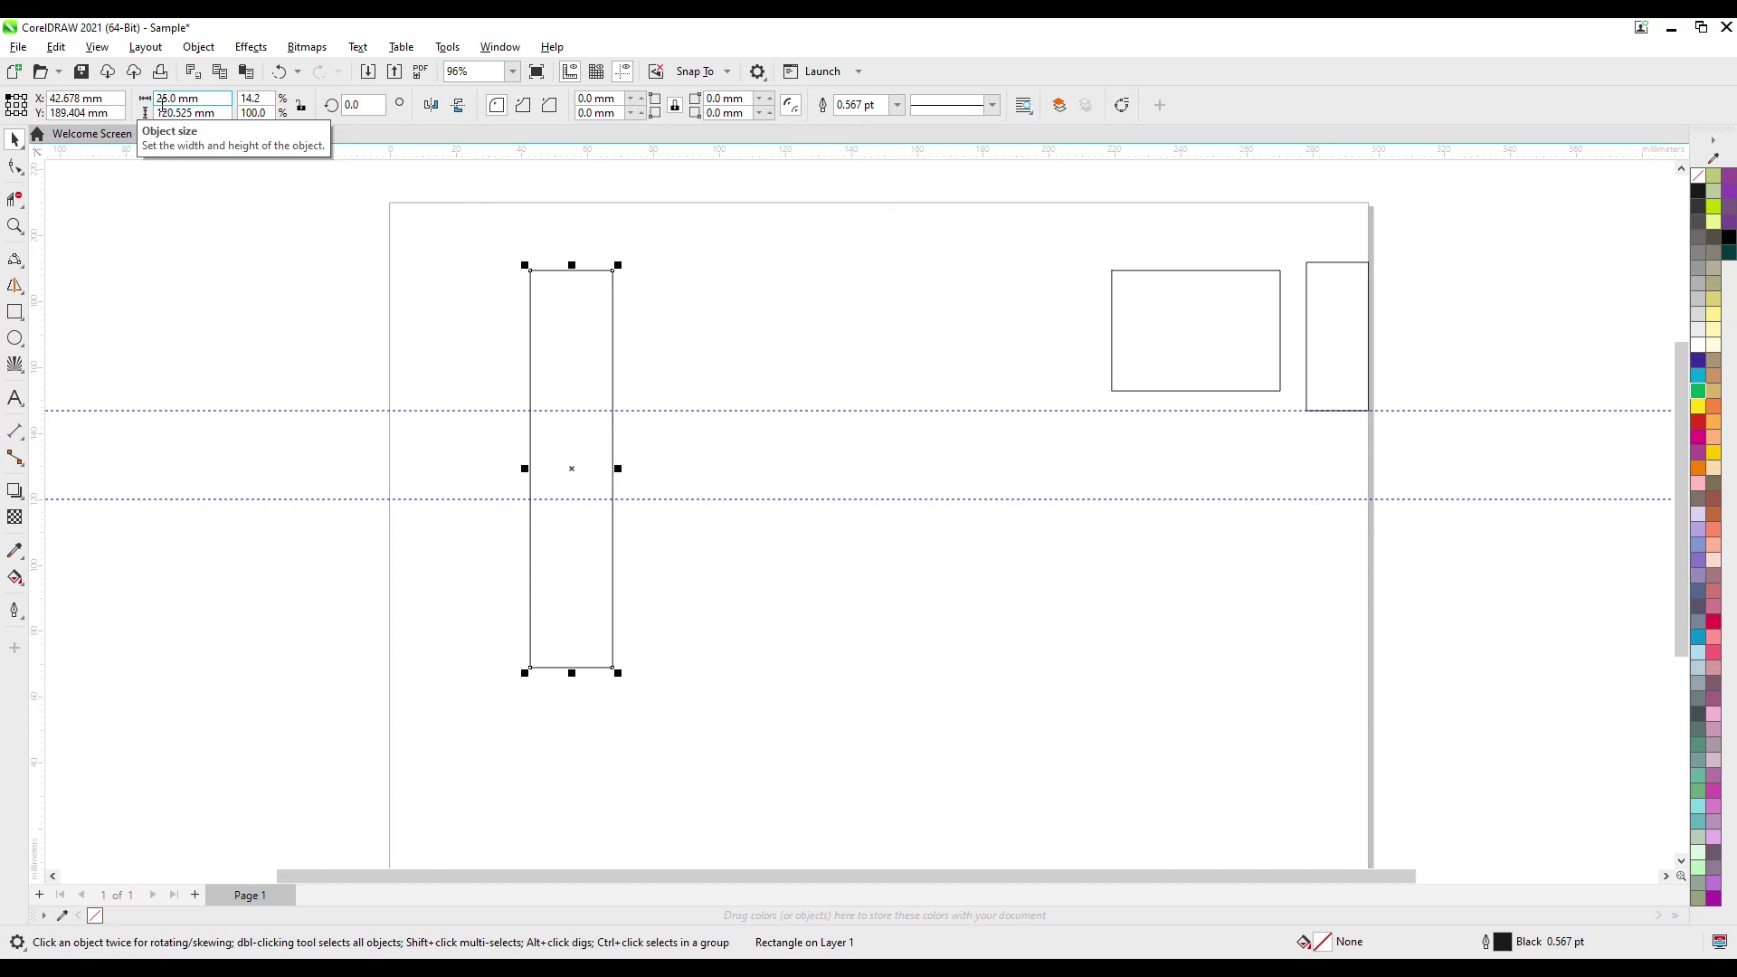
key(ctrl+z)
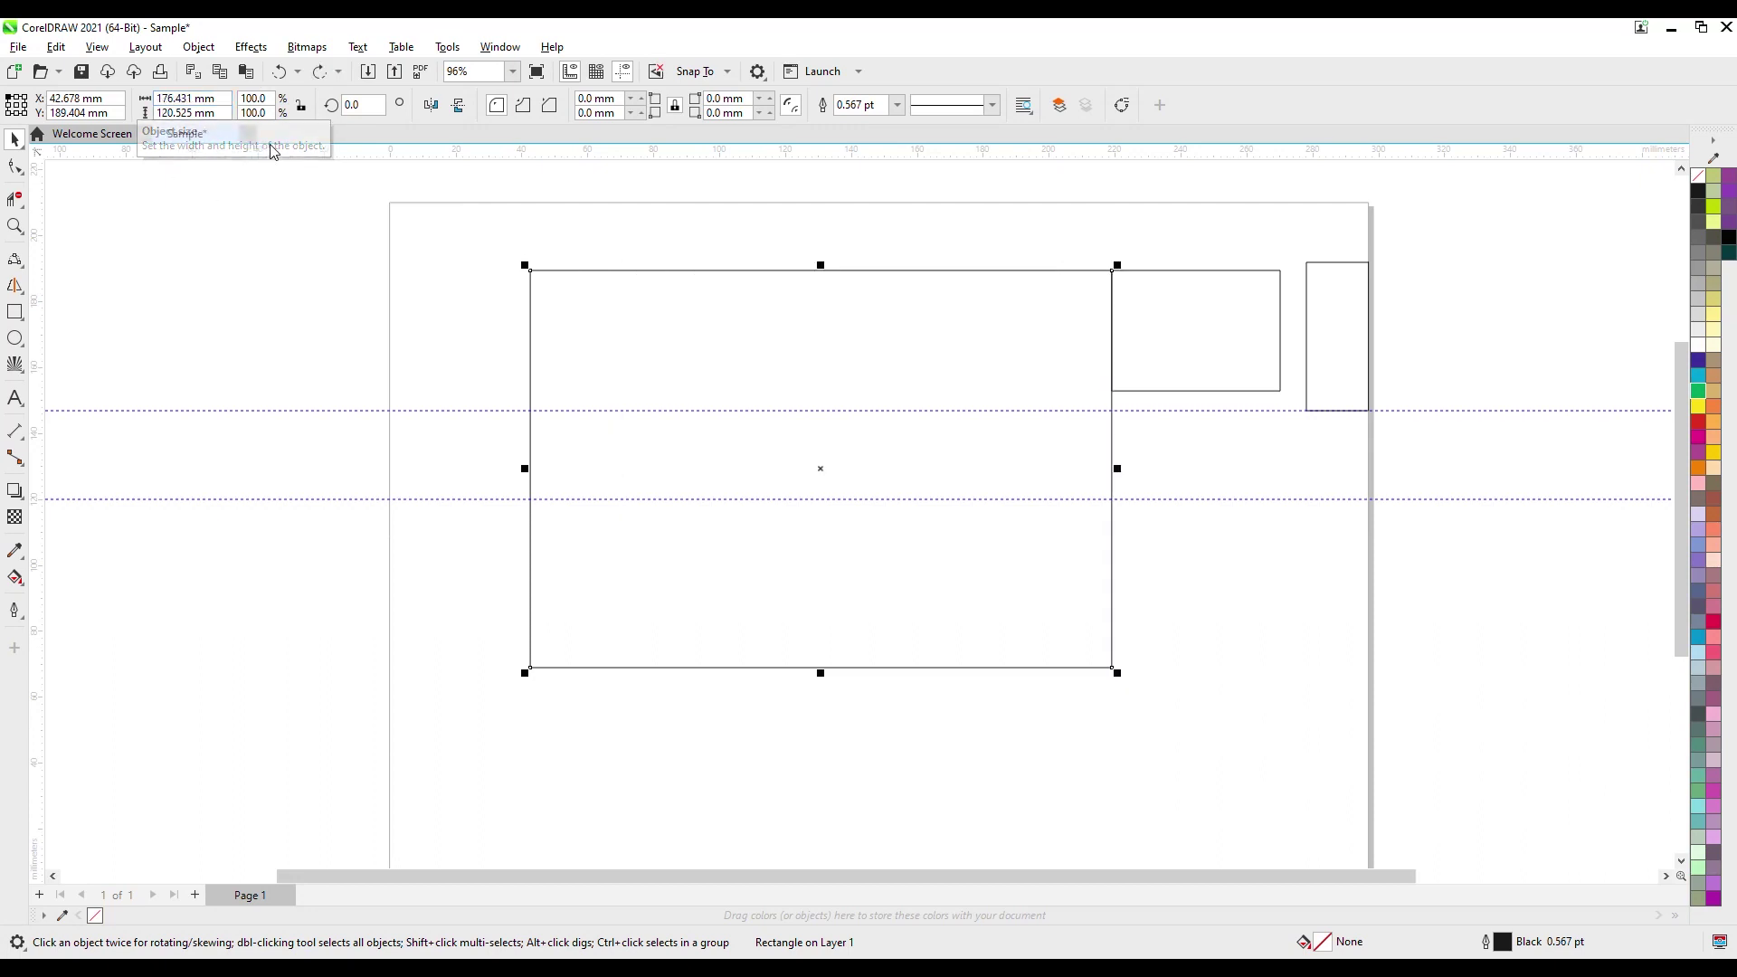
Set the large rectangle's width to 25 mm with the ratio locked, undo the scaling and reselect the rectangle.
click(215, 98)
text(25)
key(Return)
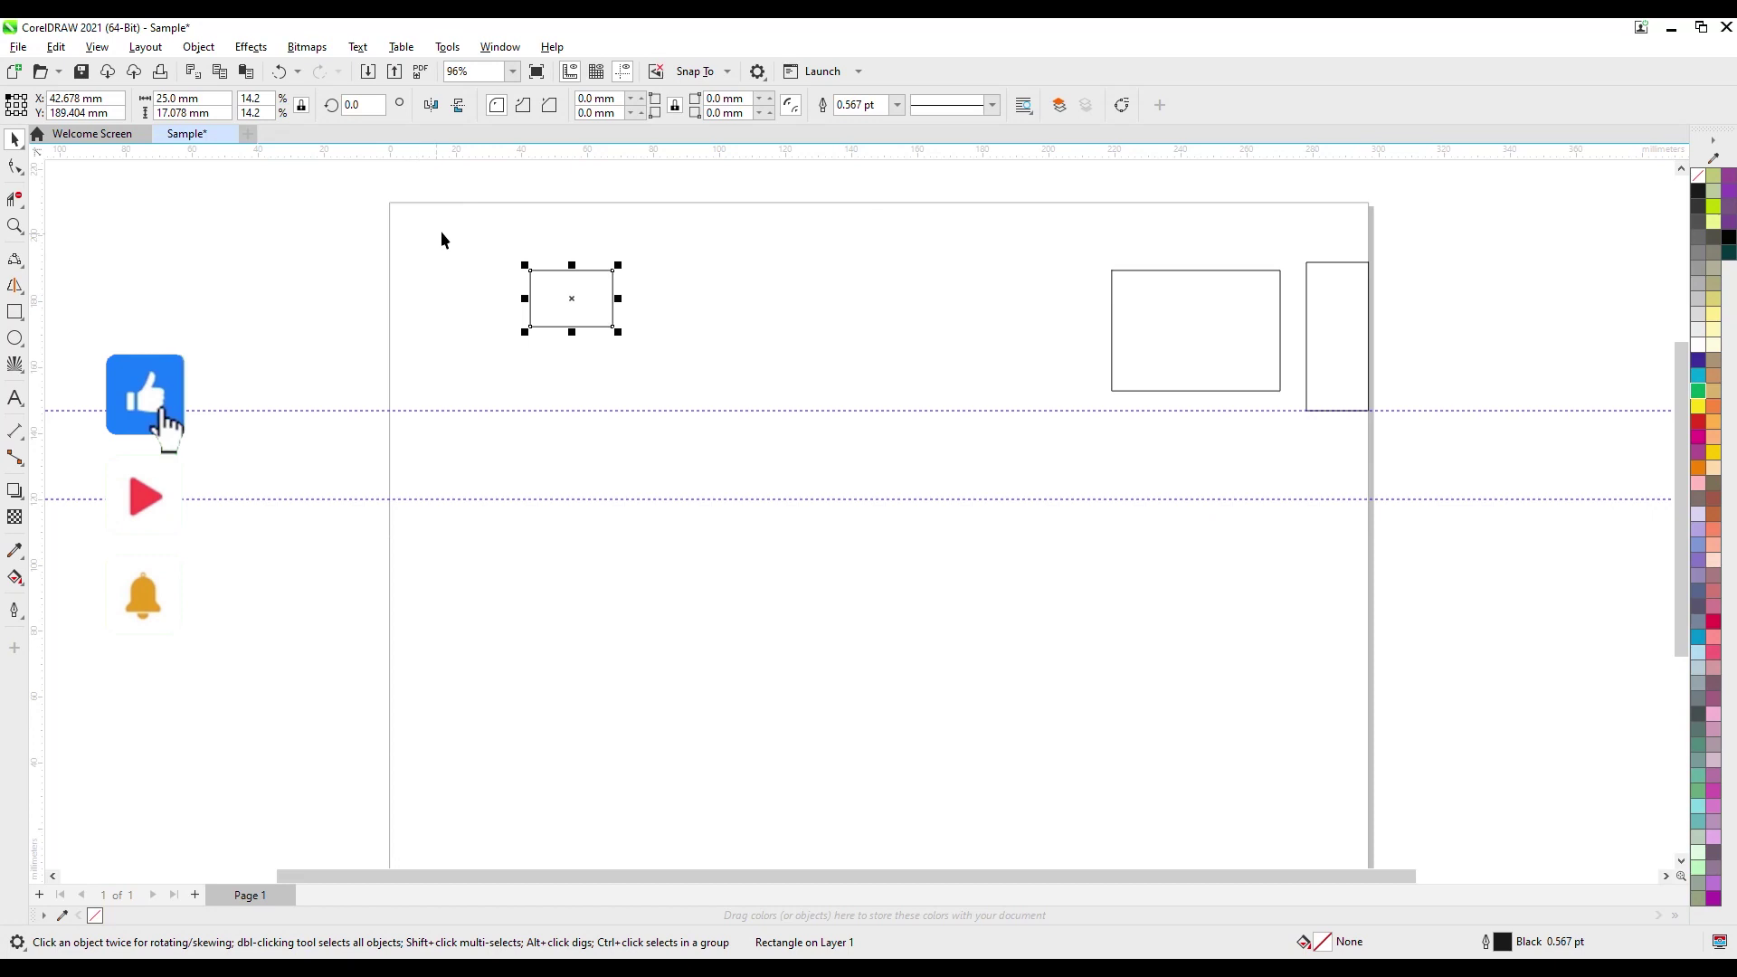
key(ctrl+z)
click(603, 237)
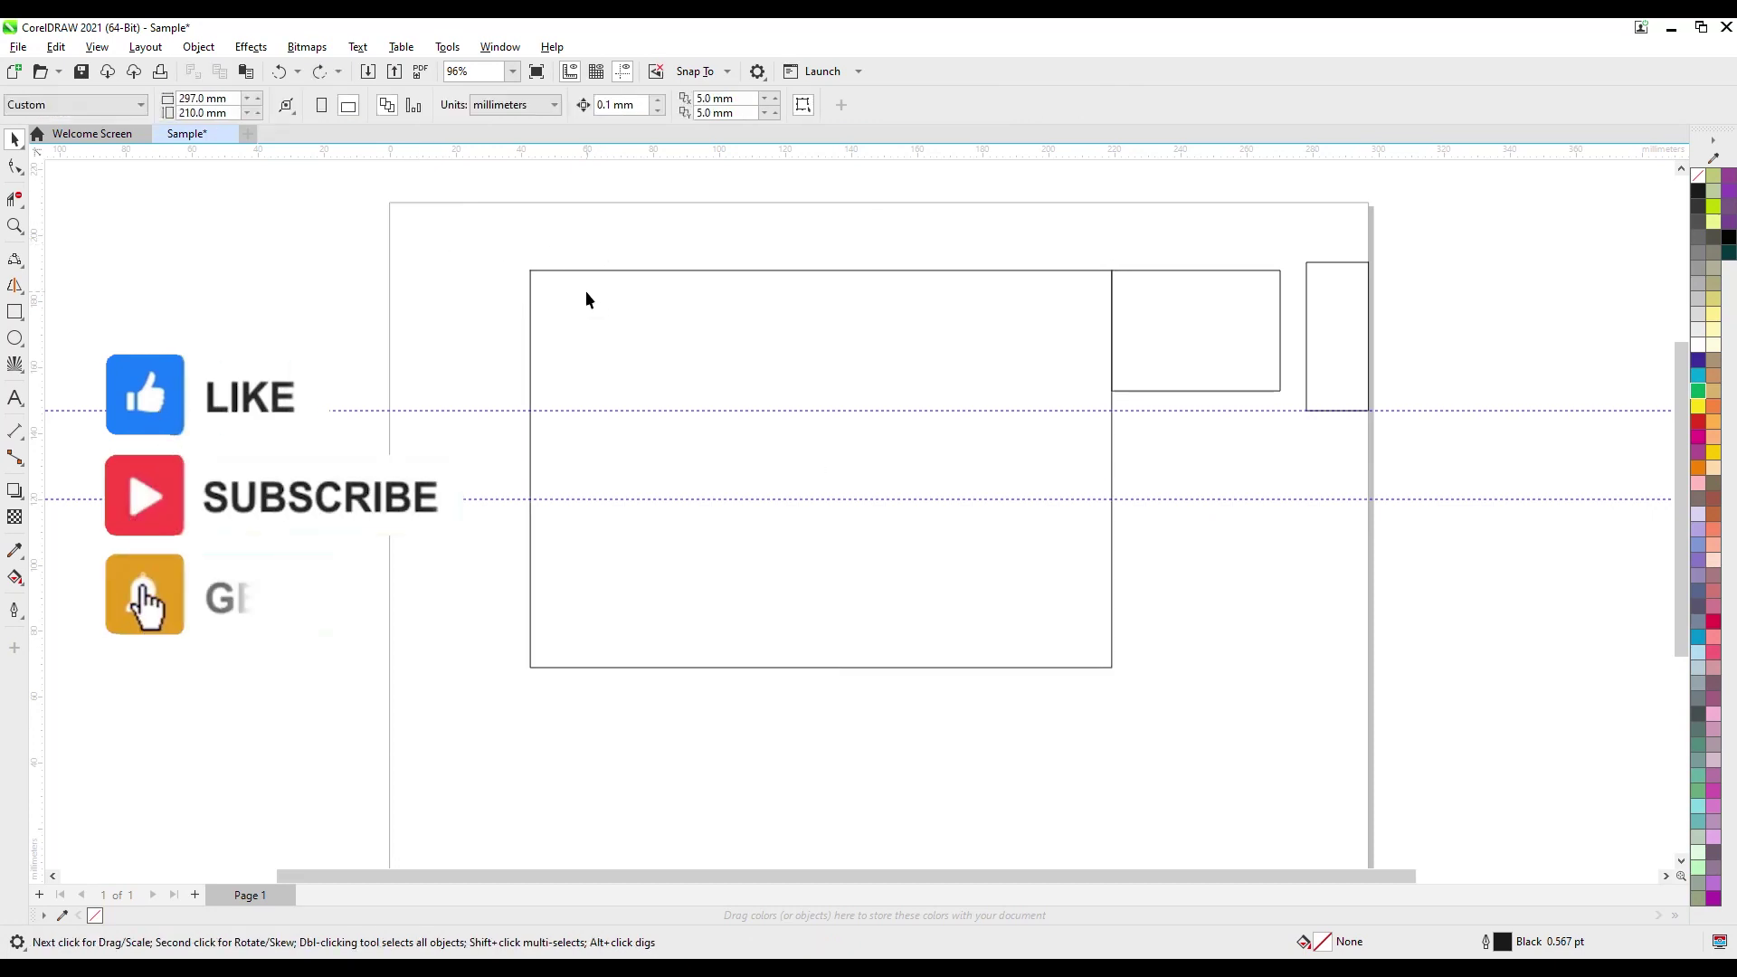
click(530, 306)
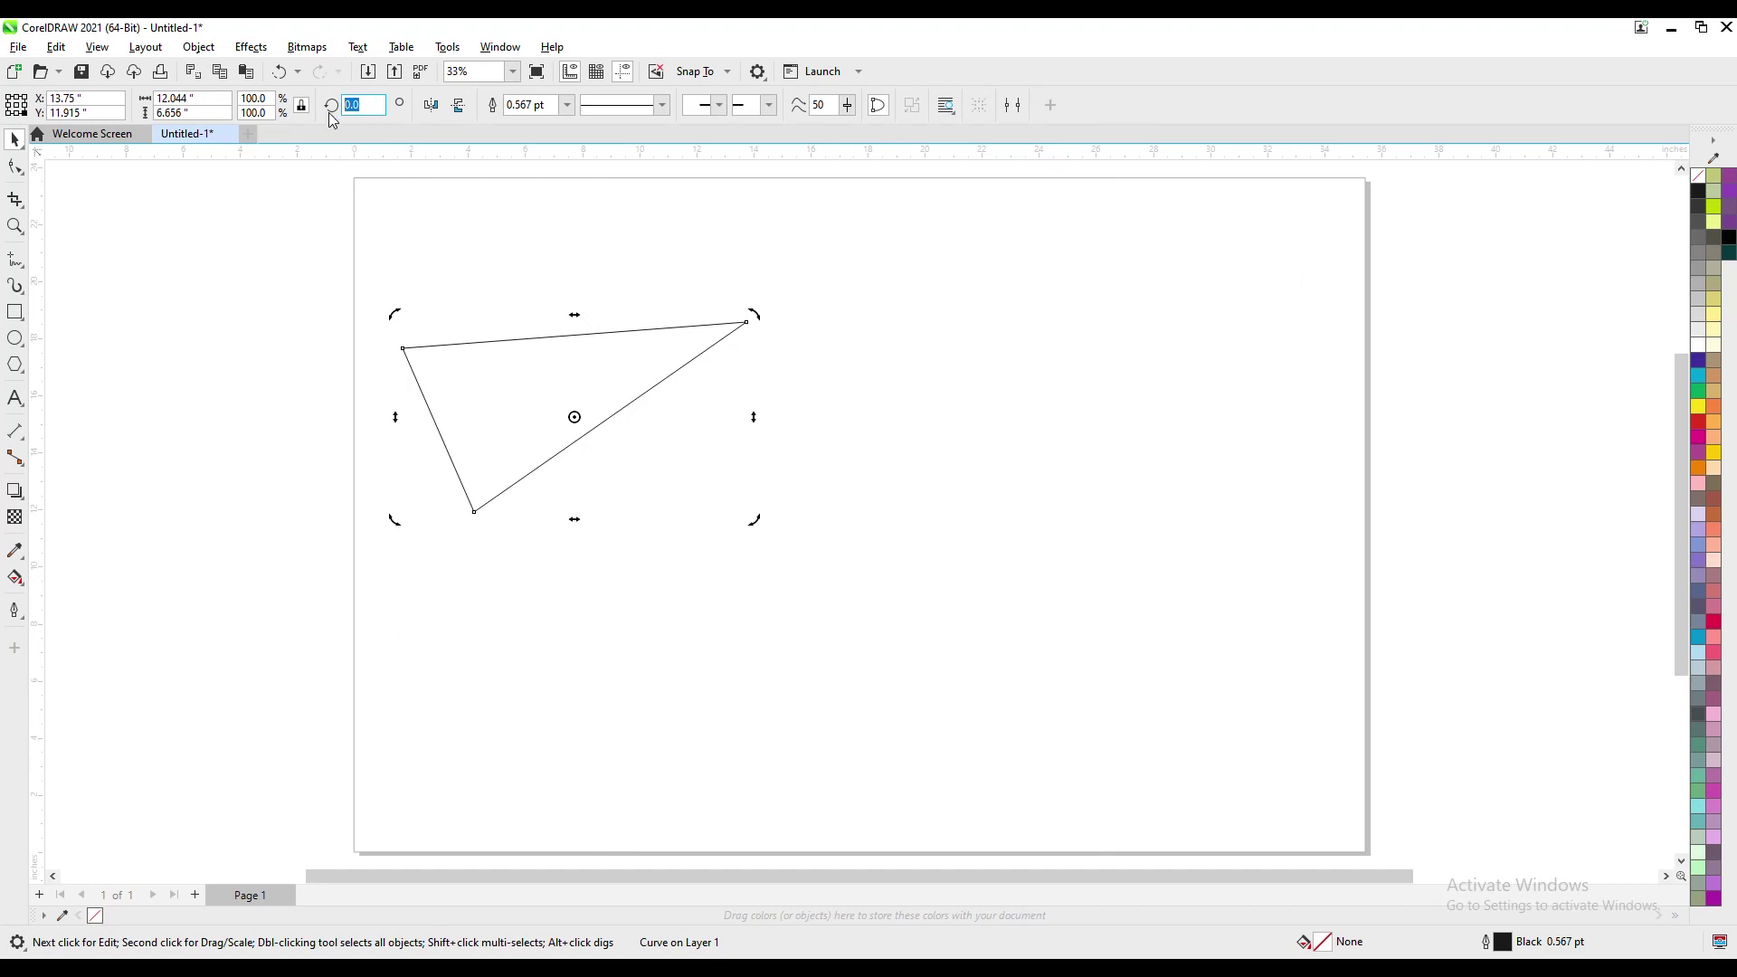
In the Untitled-1 drawing, rotate the triangle in two stages to an angle of 50 degrees and deselect it.
key(Return)
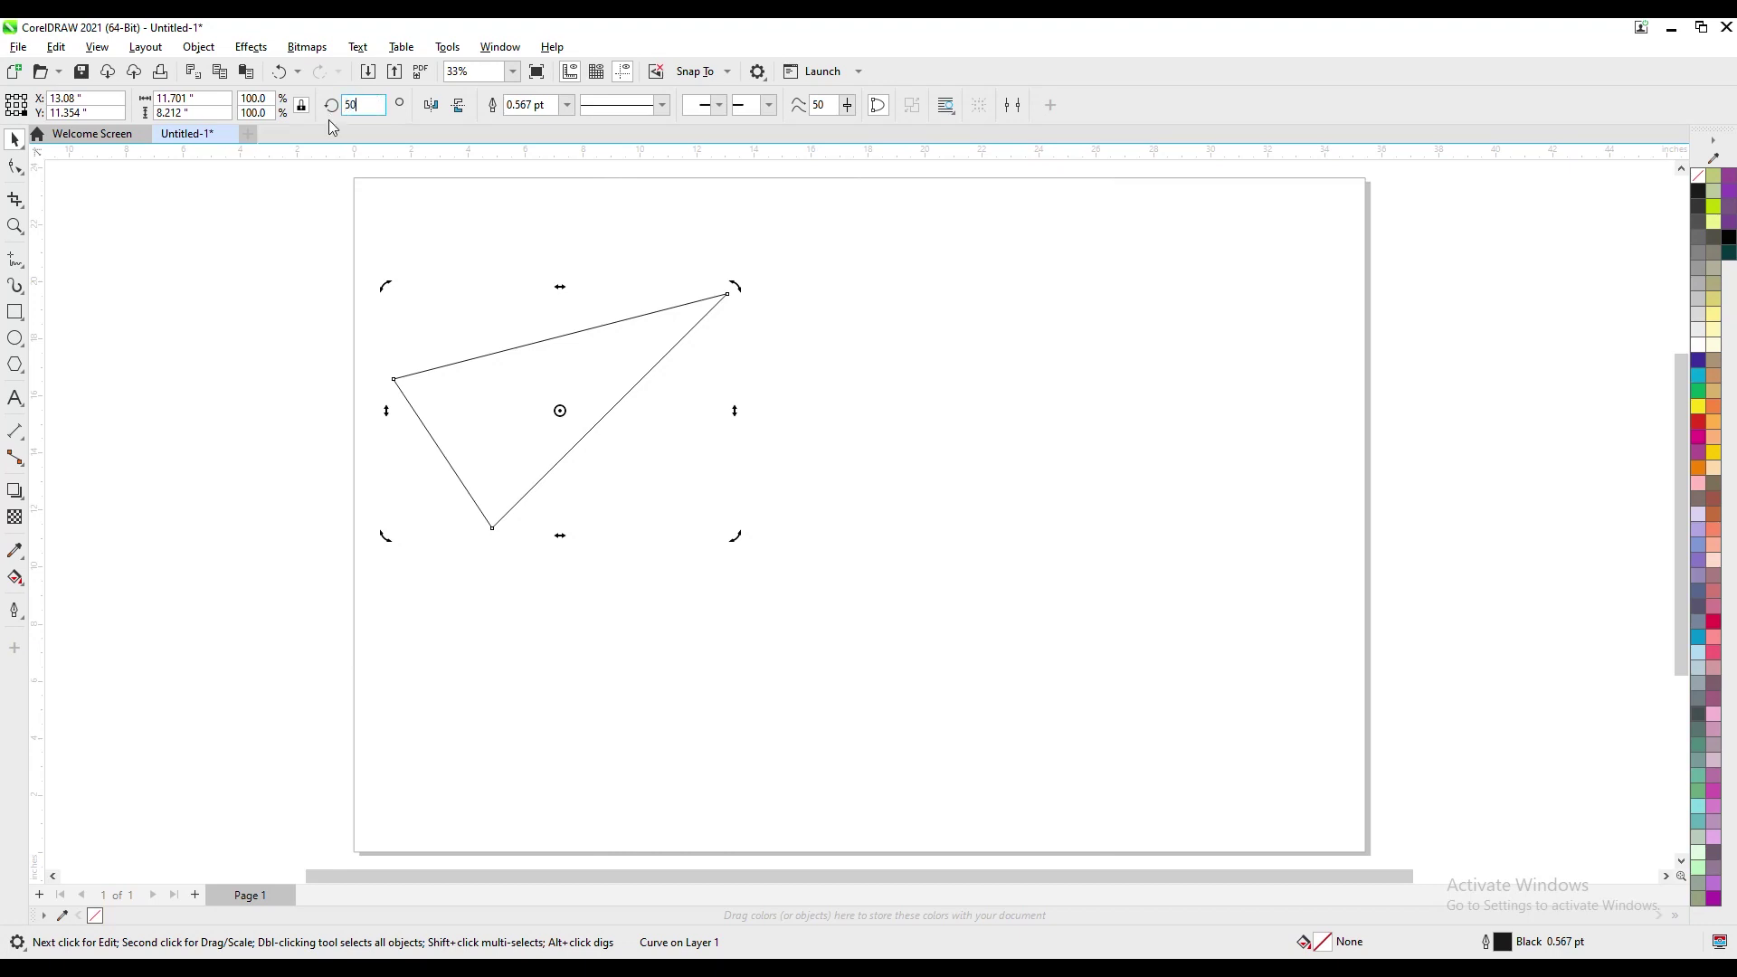
key(Return)
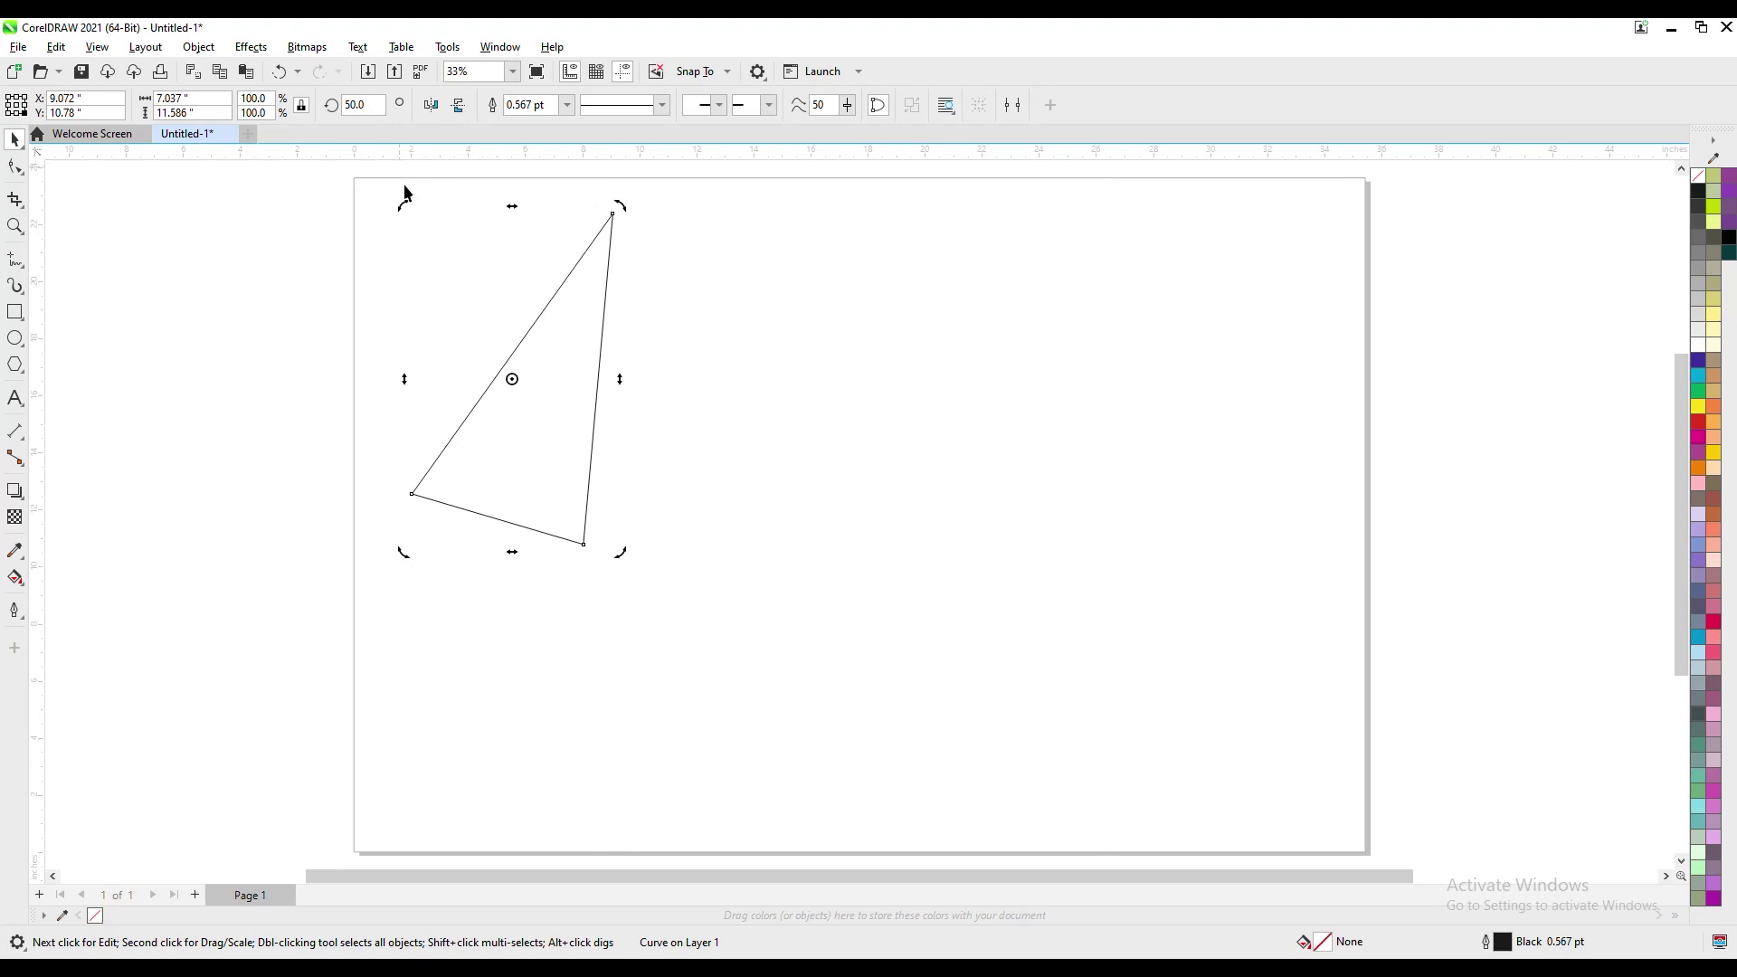
click(691, 298)
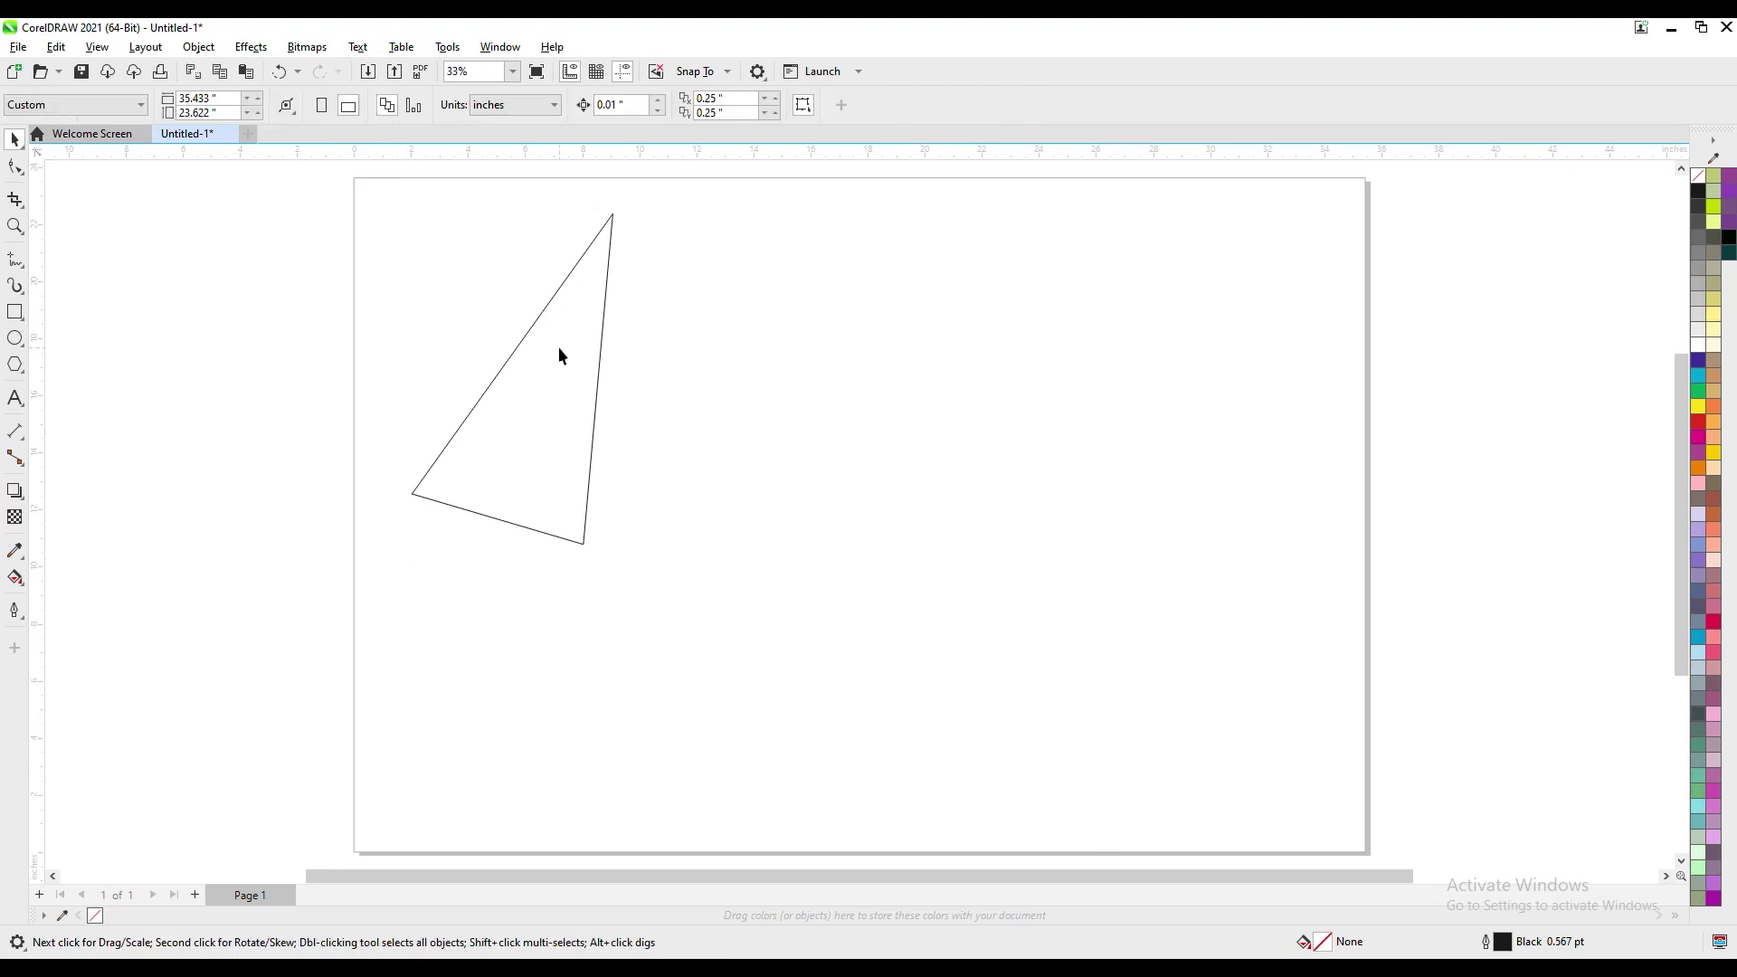
Move the triangle about 2 inches down the page and mirror it horizontally twice.
drag(556, 349, 560, 465)
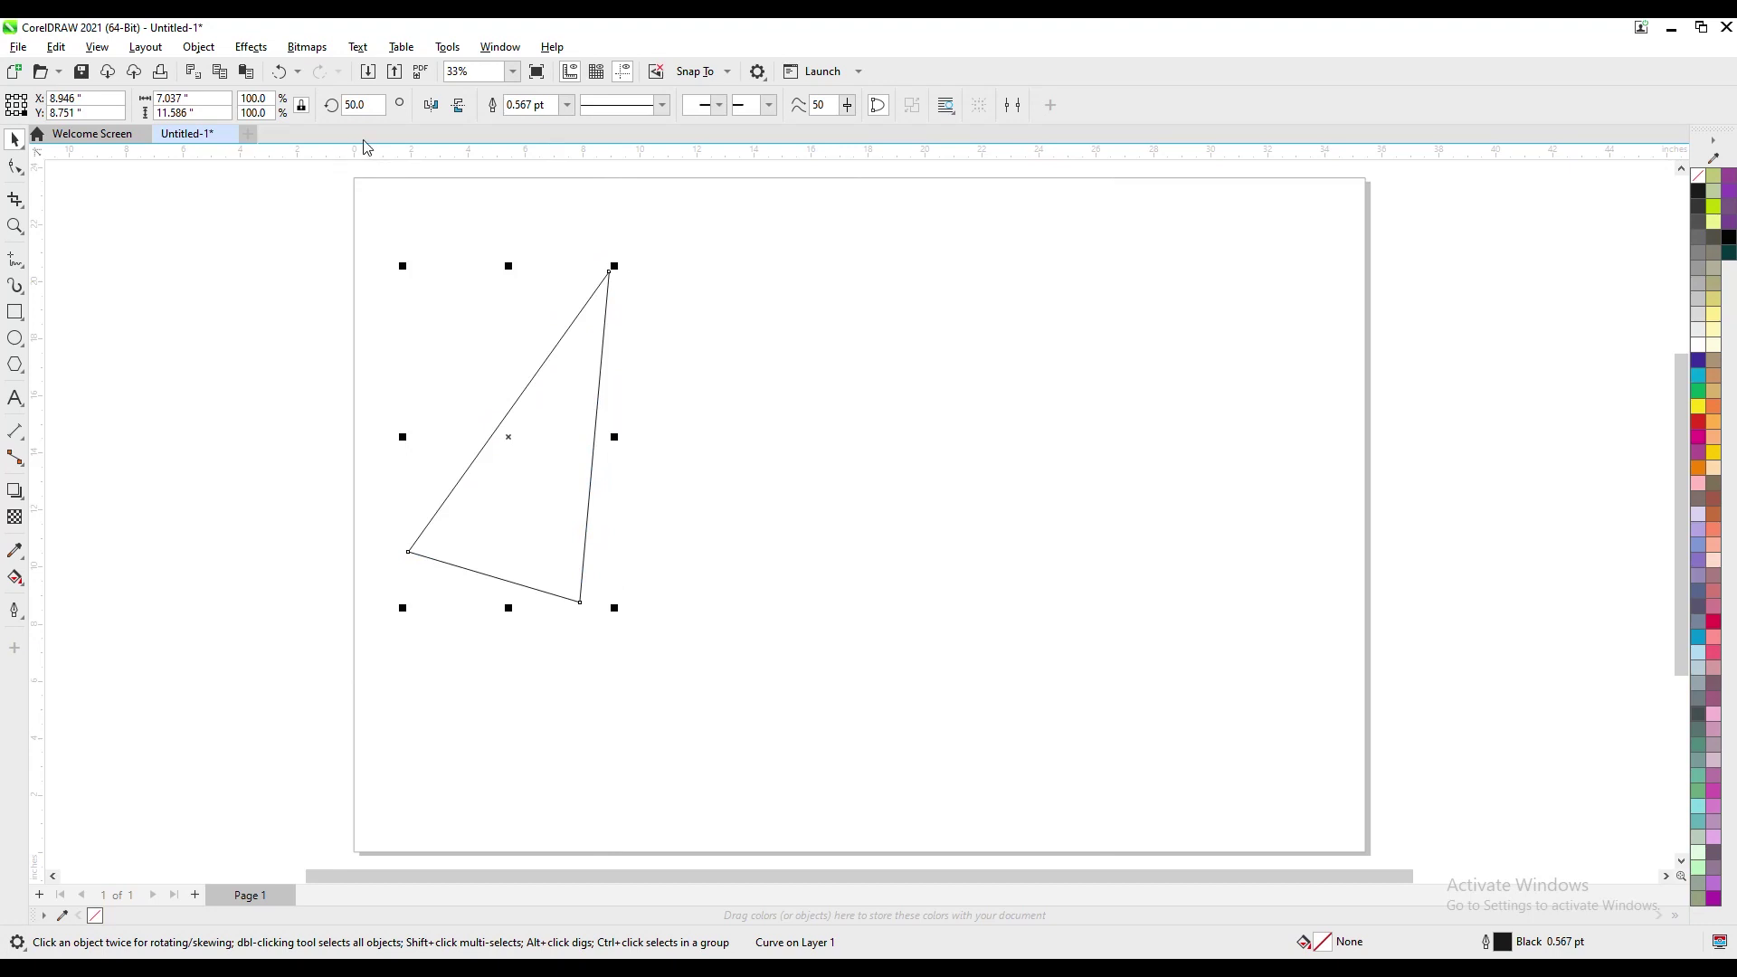
click(432, 106)
click(431, 106)
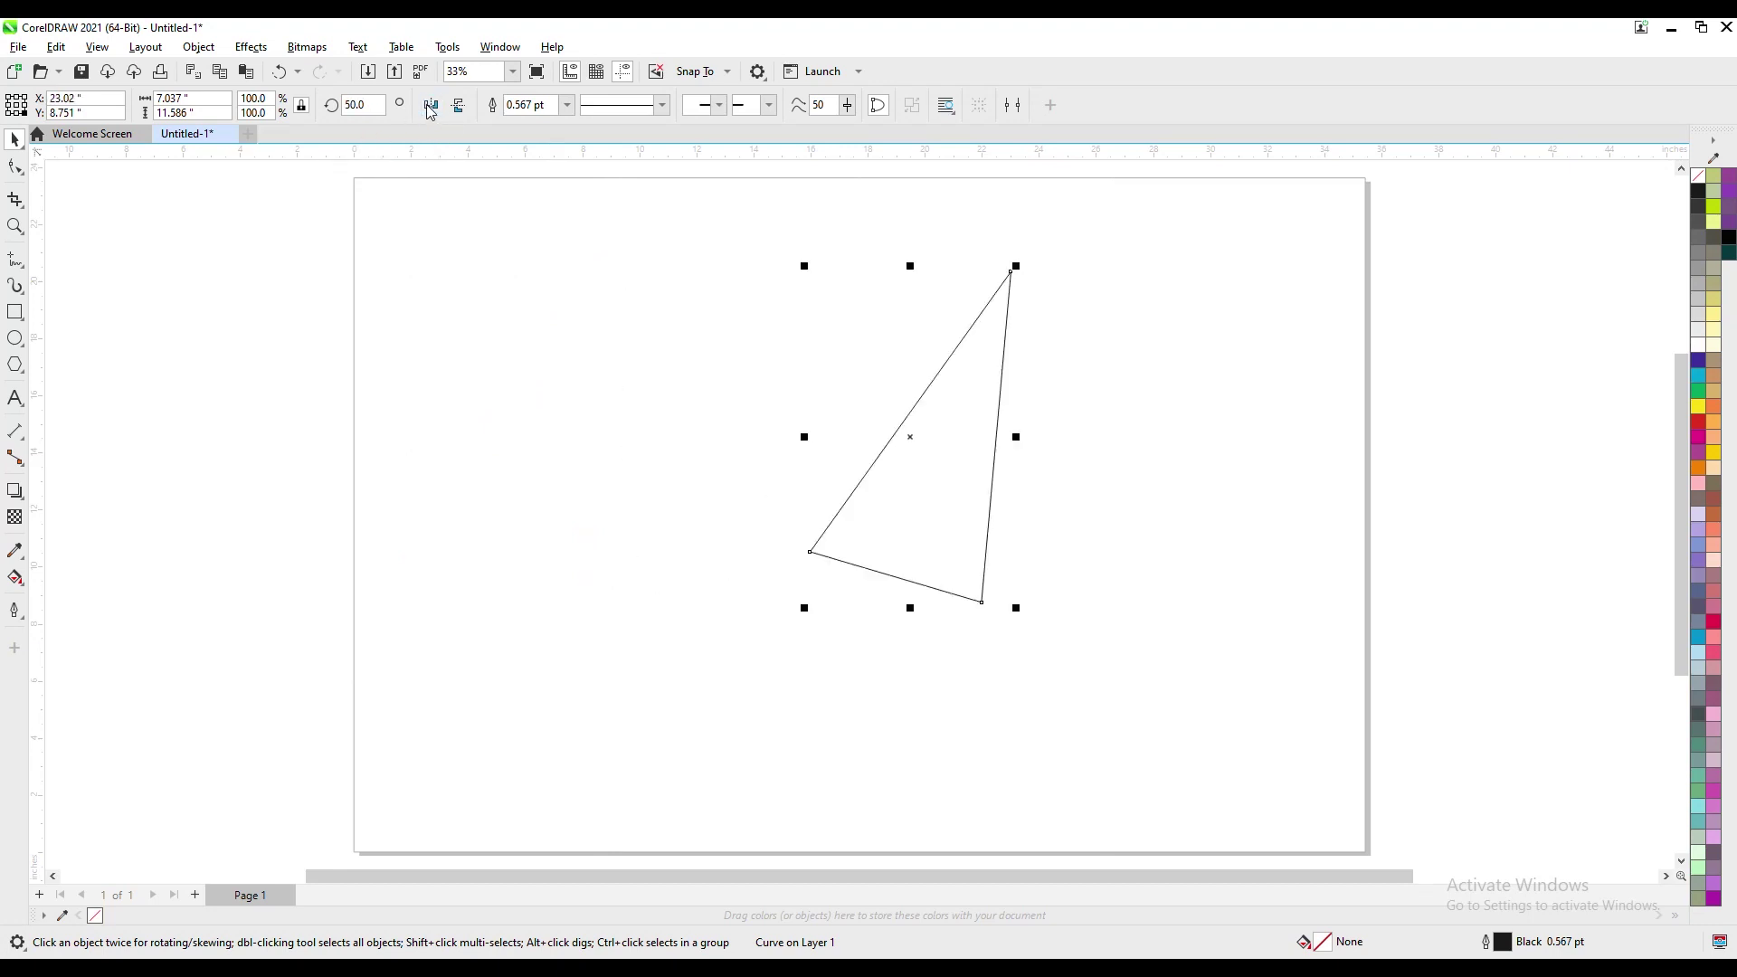
Mirror the triangle horizontally twice, move its centre to about X 9.17 and Y 8.02 inches, and mirror it horizontally once more.
click(431, 106)
click(431, 106)
drag(1348, 385, 550, 412)
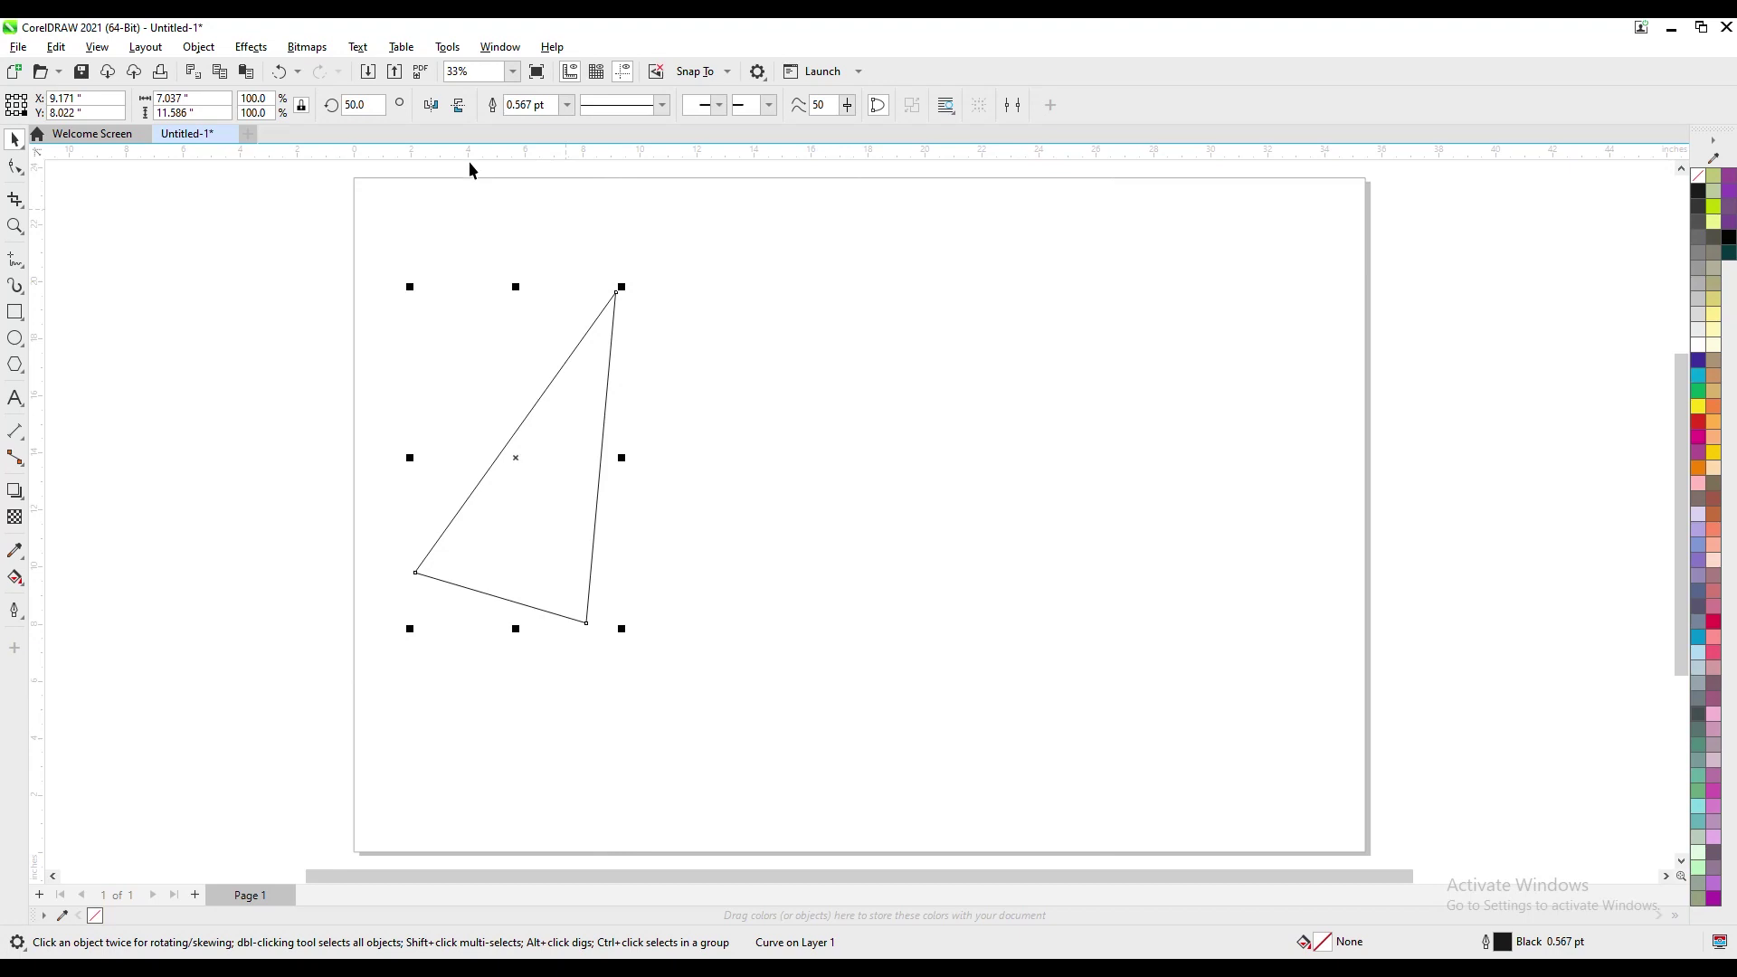
click(434, 109)
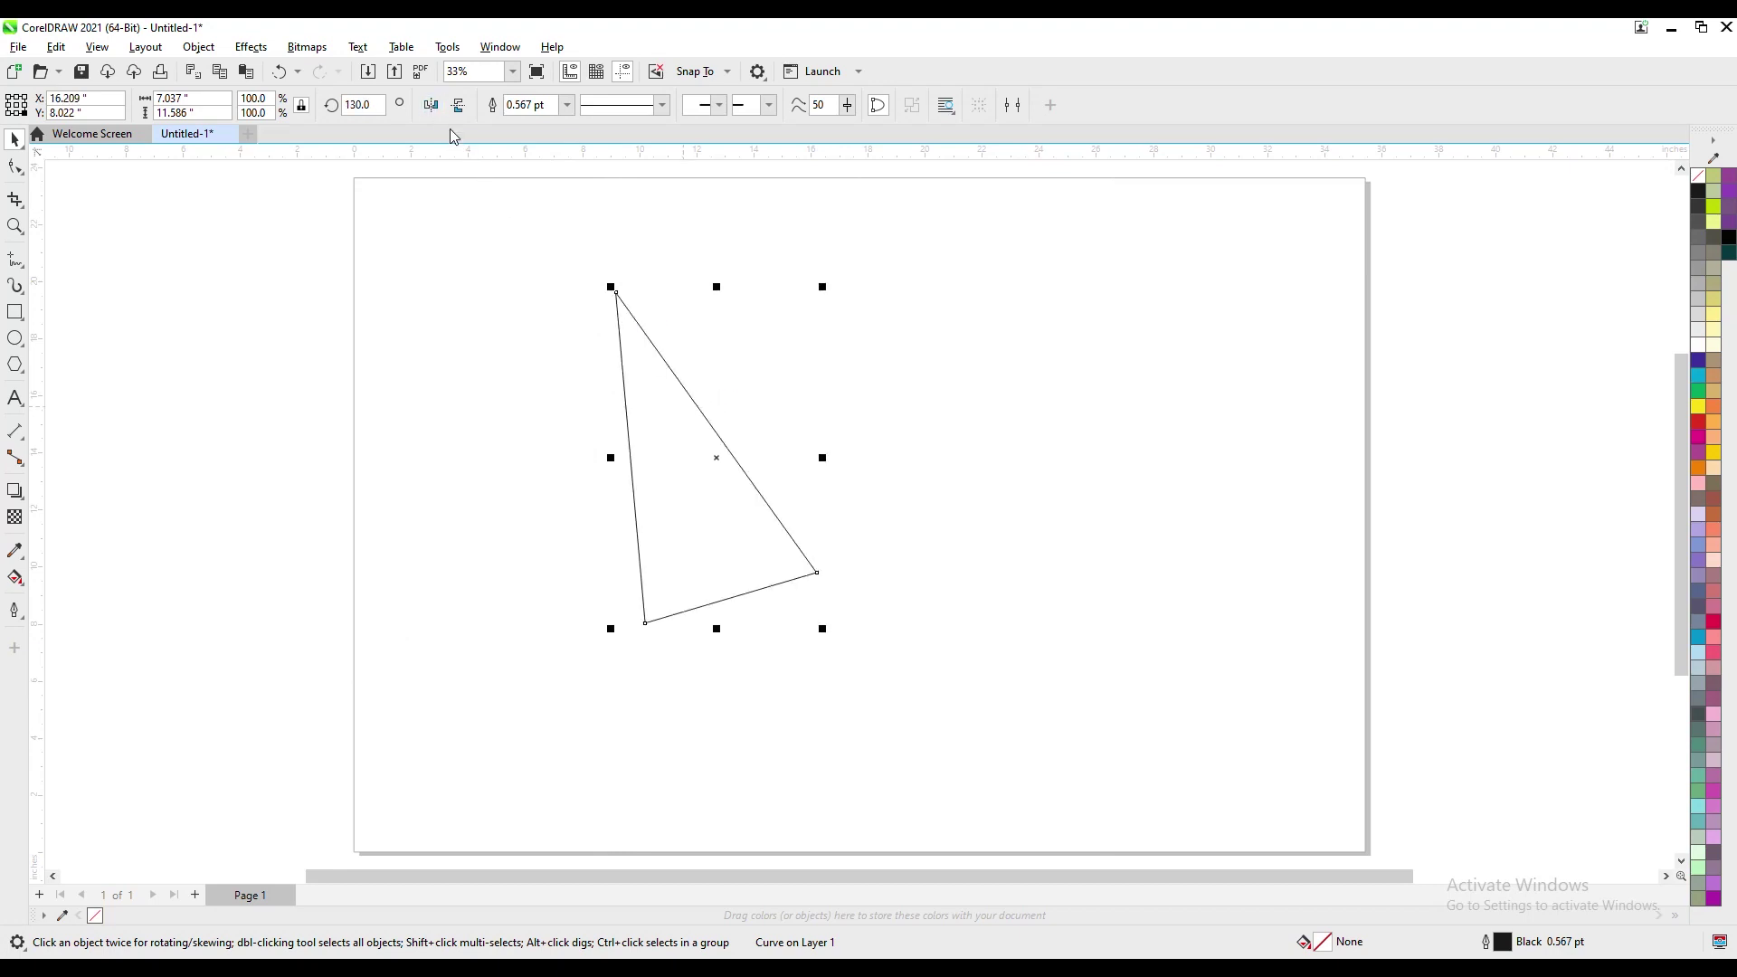
Mirror the triangle vertically twice, moving it back up onto the page after each flip, first to about X 15.19 and Y 8.45 inches.
click(457, 109)
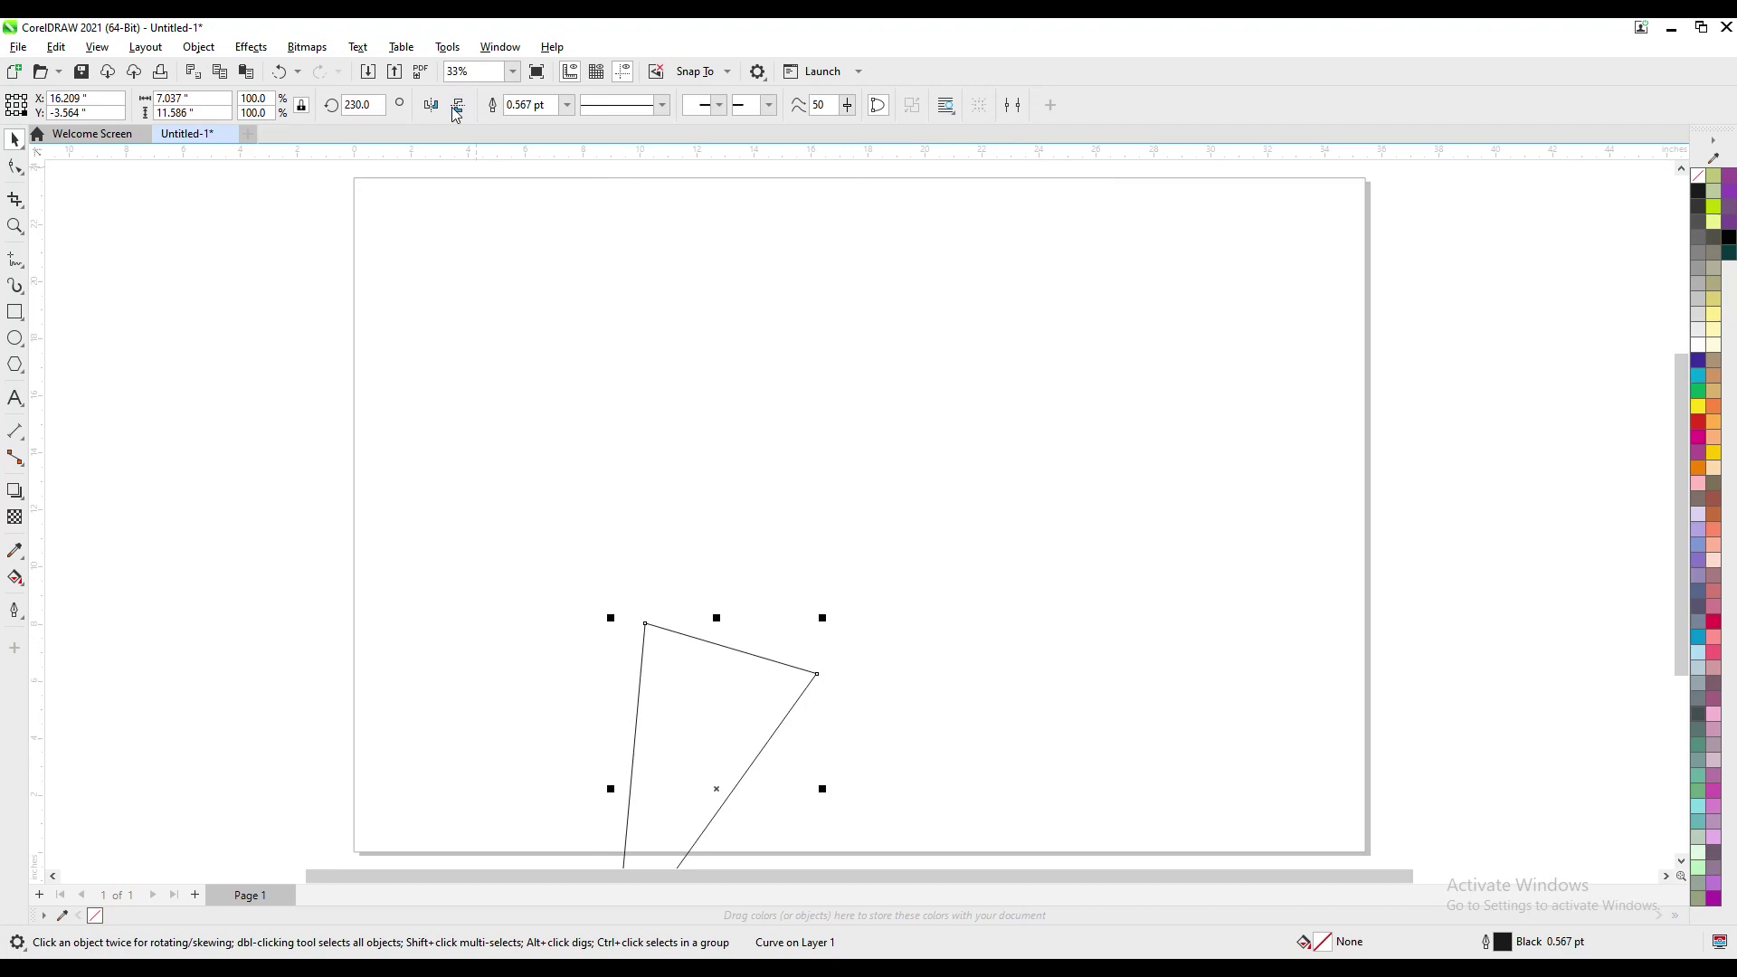
drag(689, 710, 660, 366)
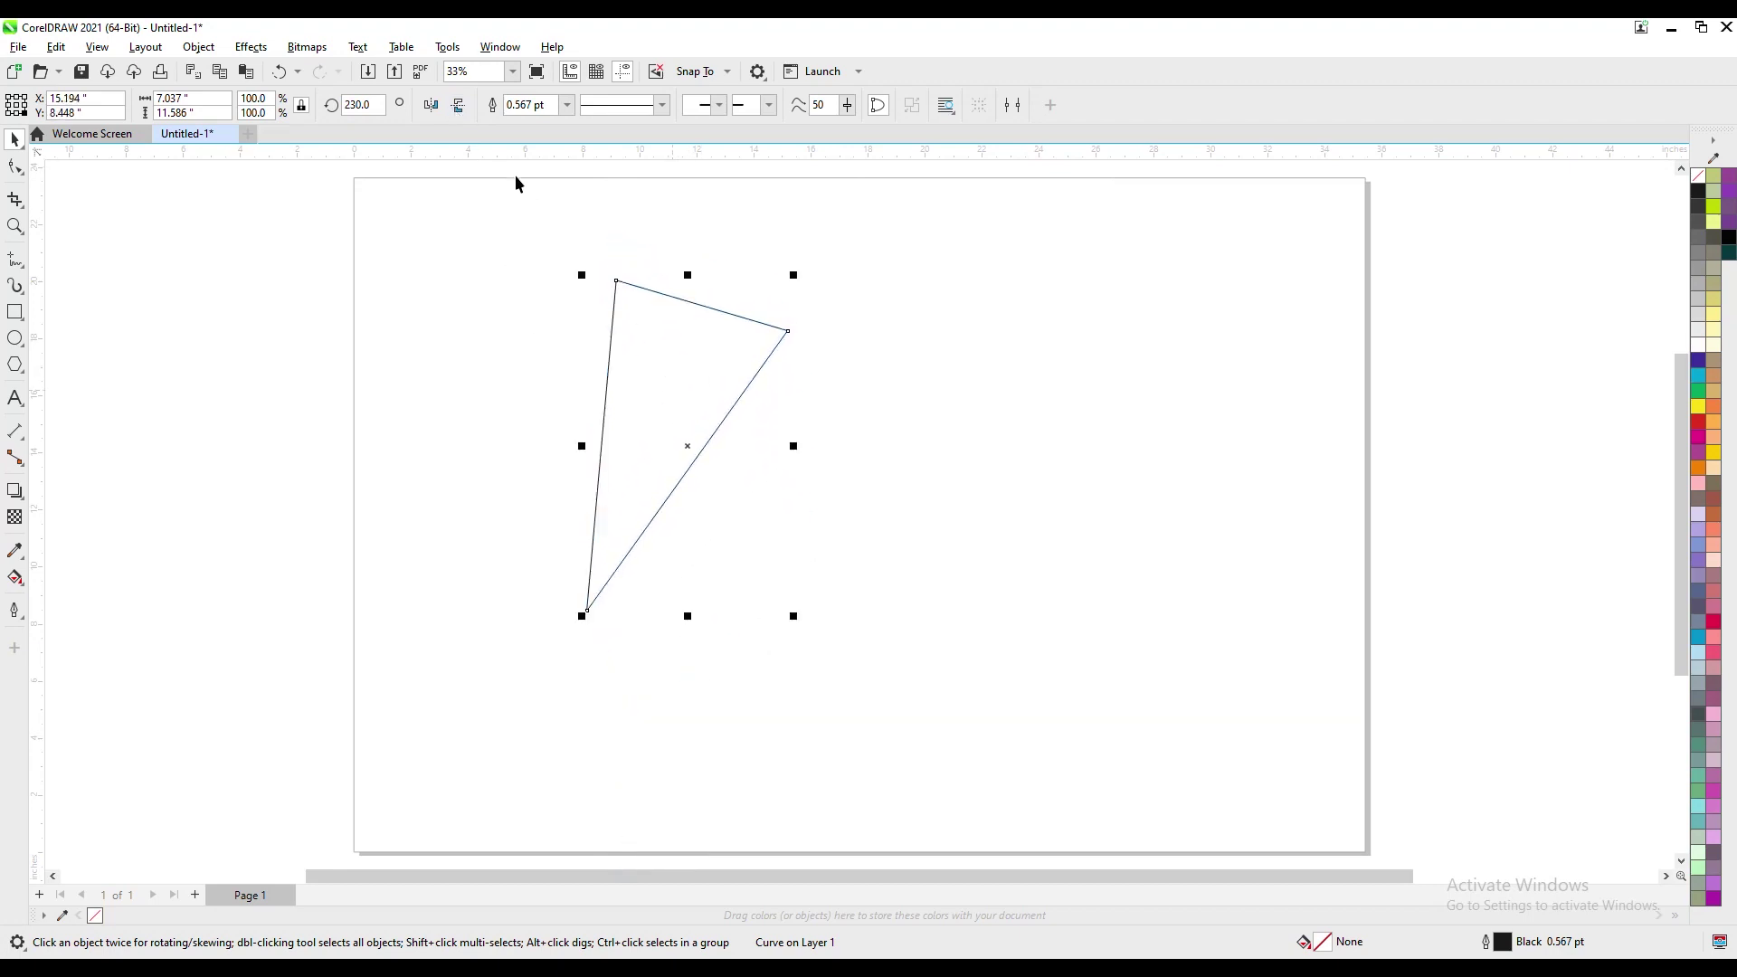
click(463, 109)
drag(688, 678, 631, 425)
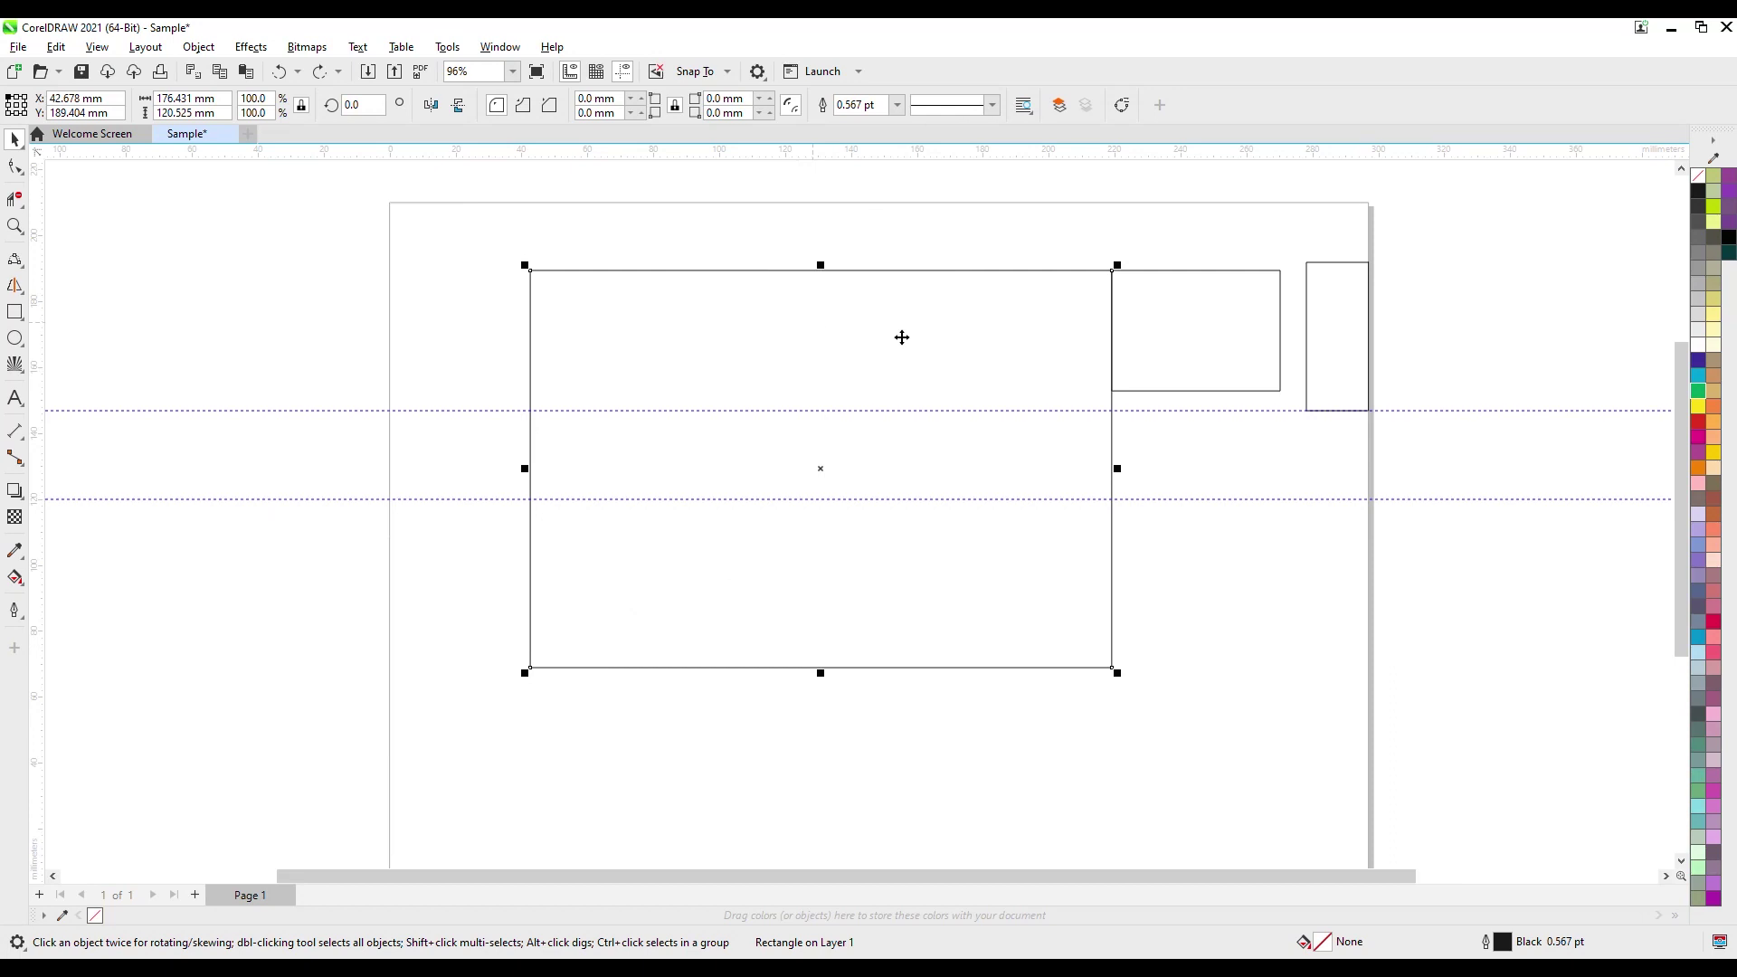
In the Sample drawing, narrow the large rectangle from its right side to about 72 mm wide.
drag(1117, 470, 770, 489)
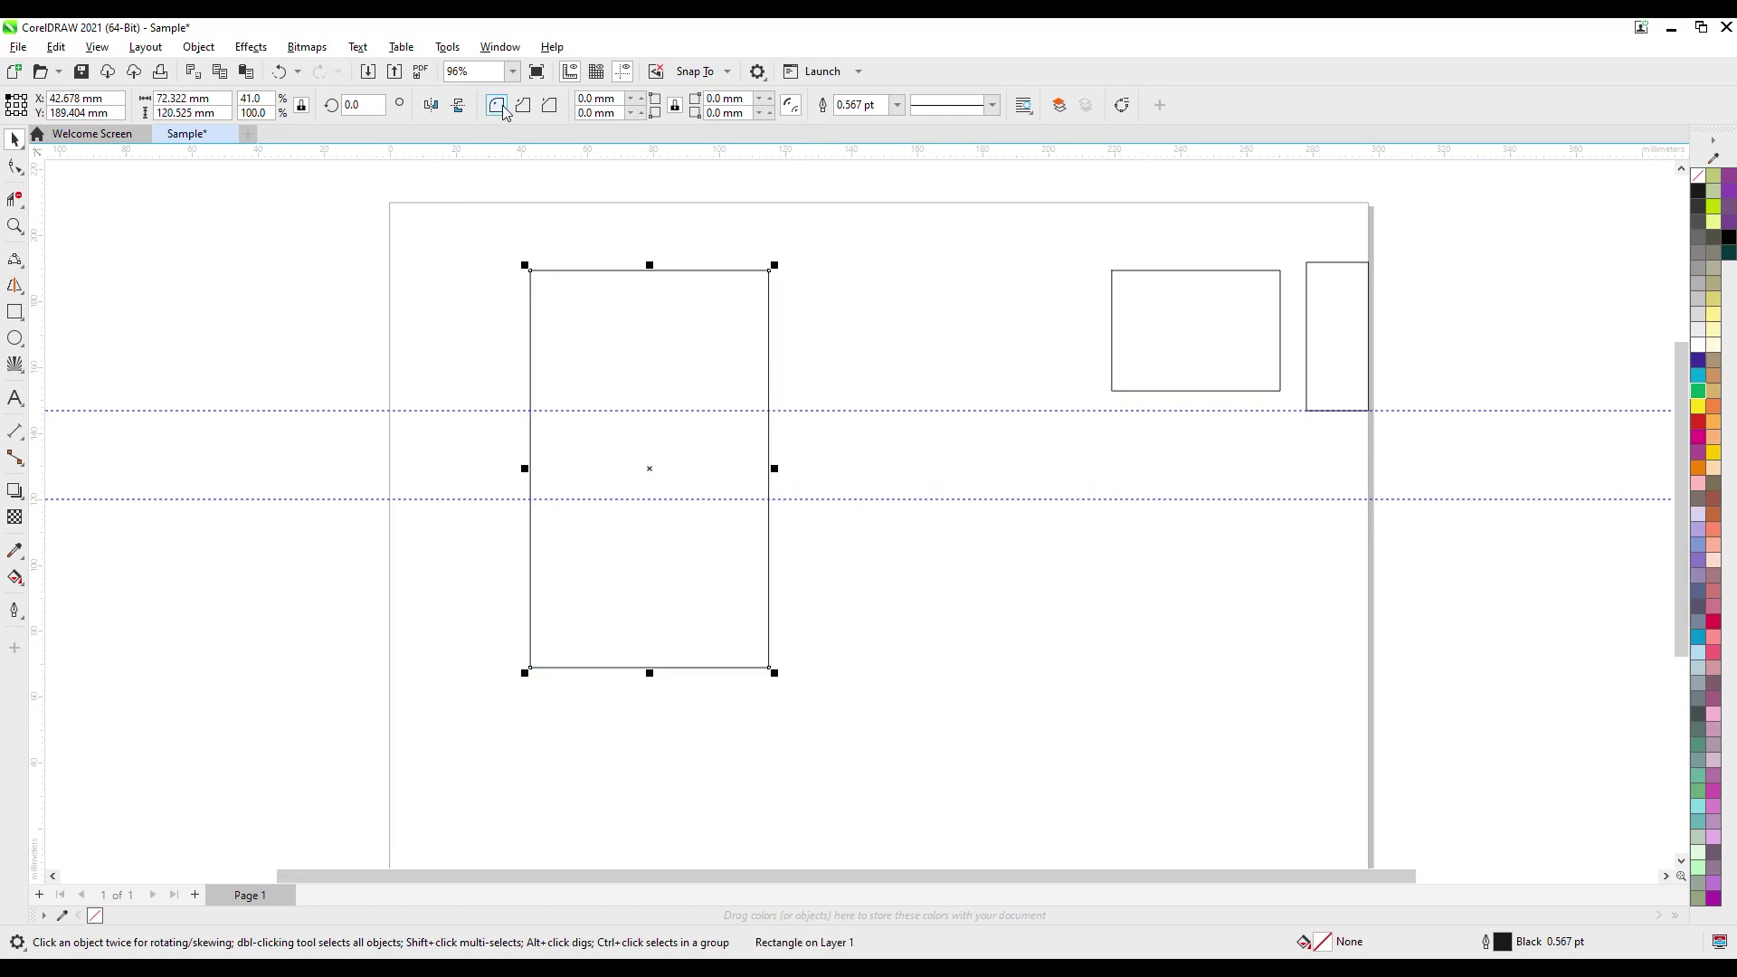
Try round and scalloped corners of different sizes on the narrowed rectangle with the Shape tool, undoing each attempt.
click(14, 166)
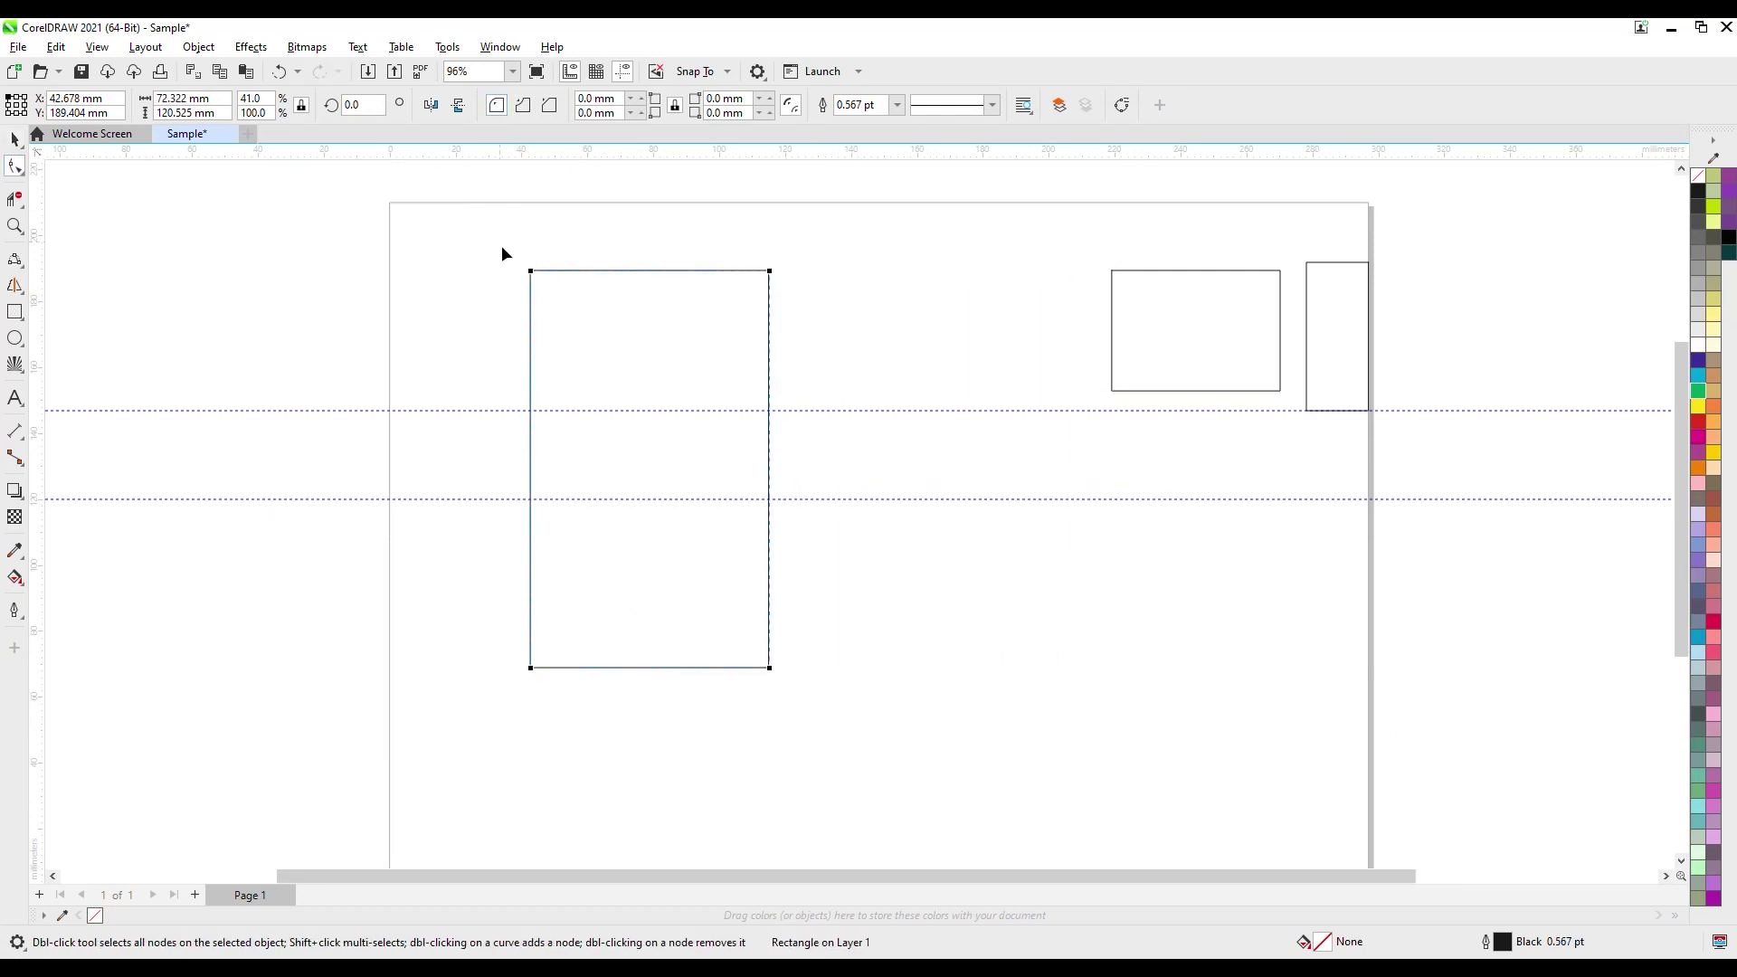
drag(532, 274, 573, 318)
key(ctrl+z)
drag(532, 272, 582, 343)
key(ctrl+z)
drag(530, 273, 535, 327)
key(ctrl+z)
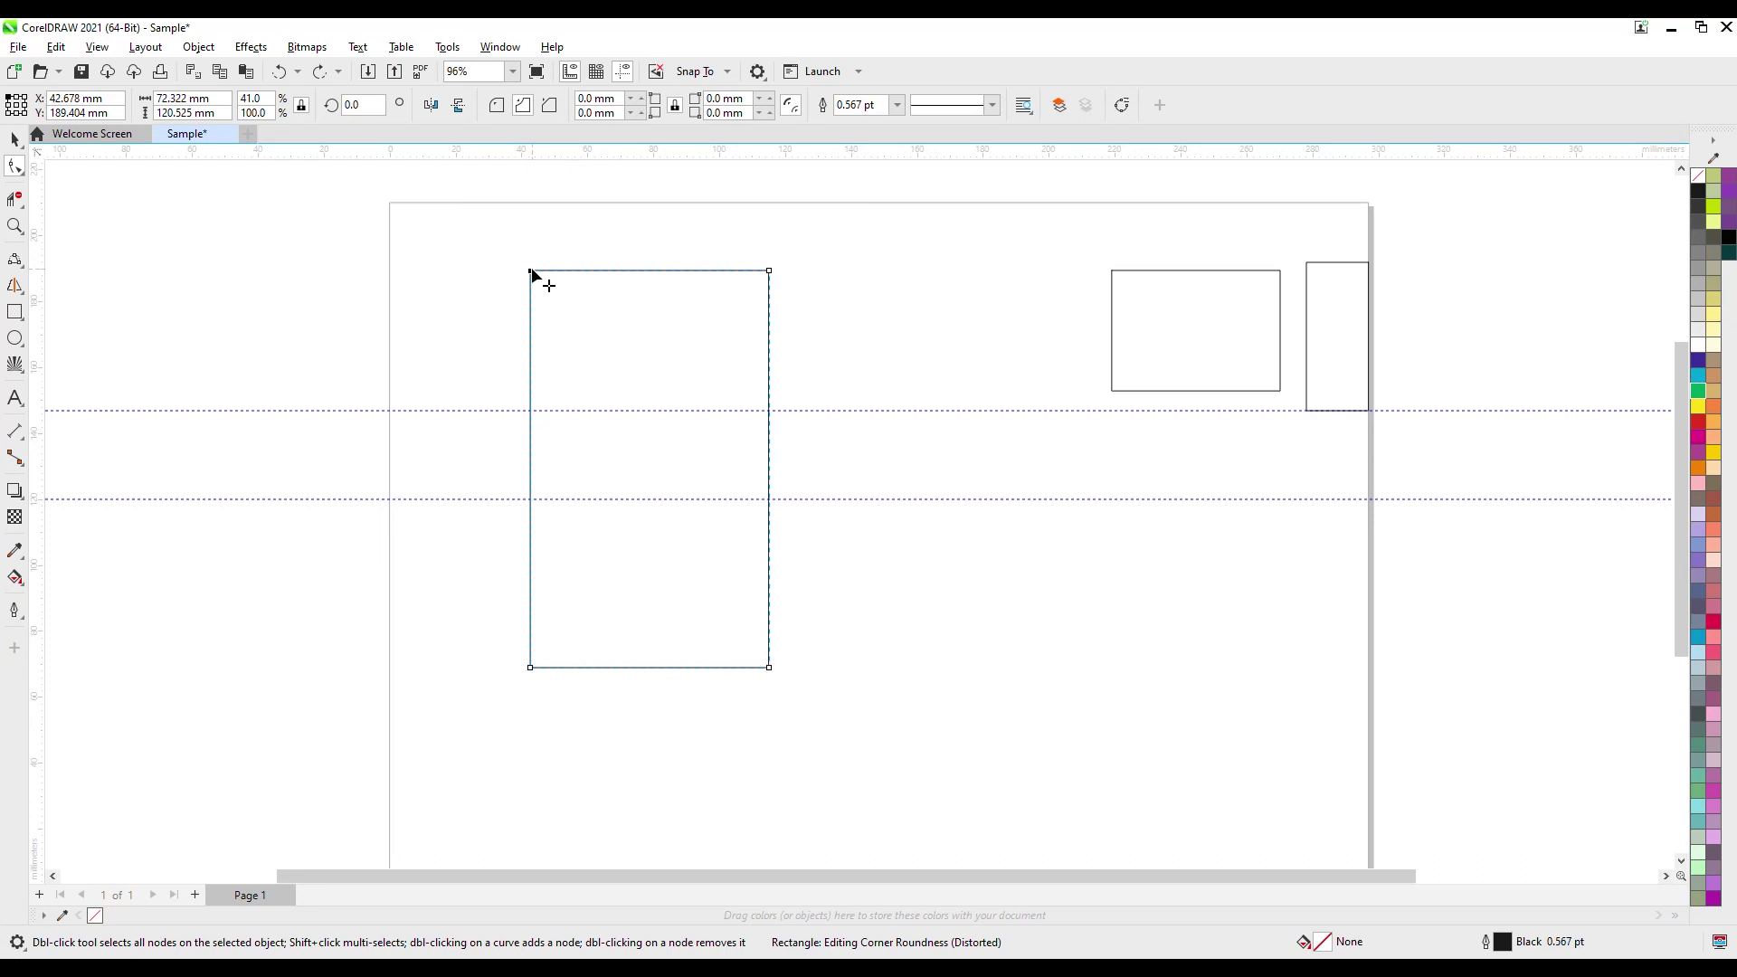
drag(554, 294, 626, 368)
key(ctrl+z)
drag(530, 270, 687, 458)
key(ctrl+z)
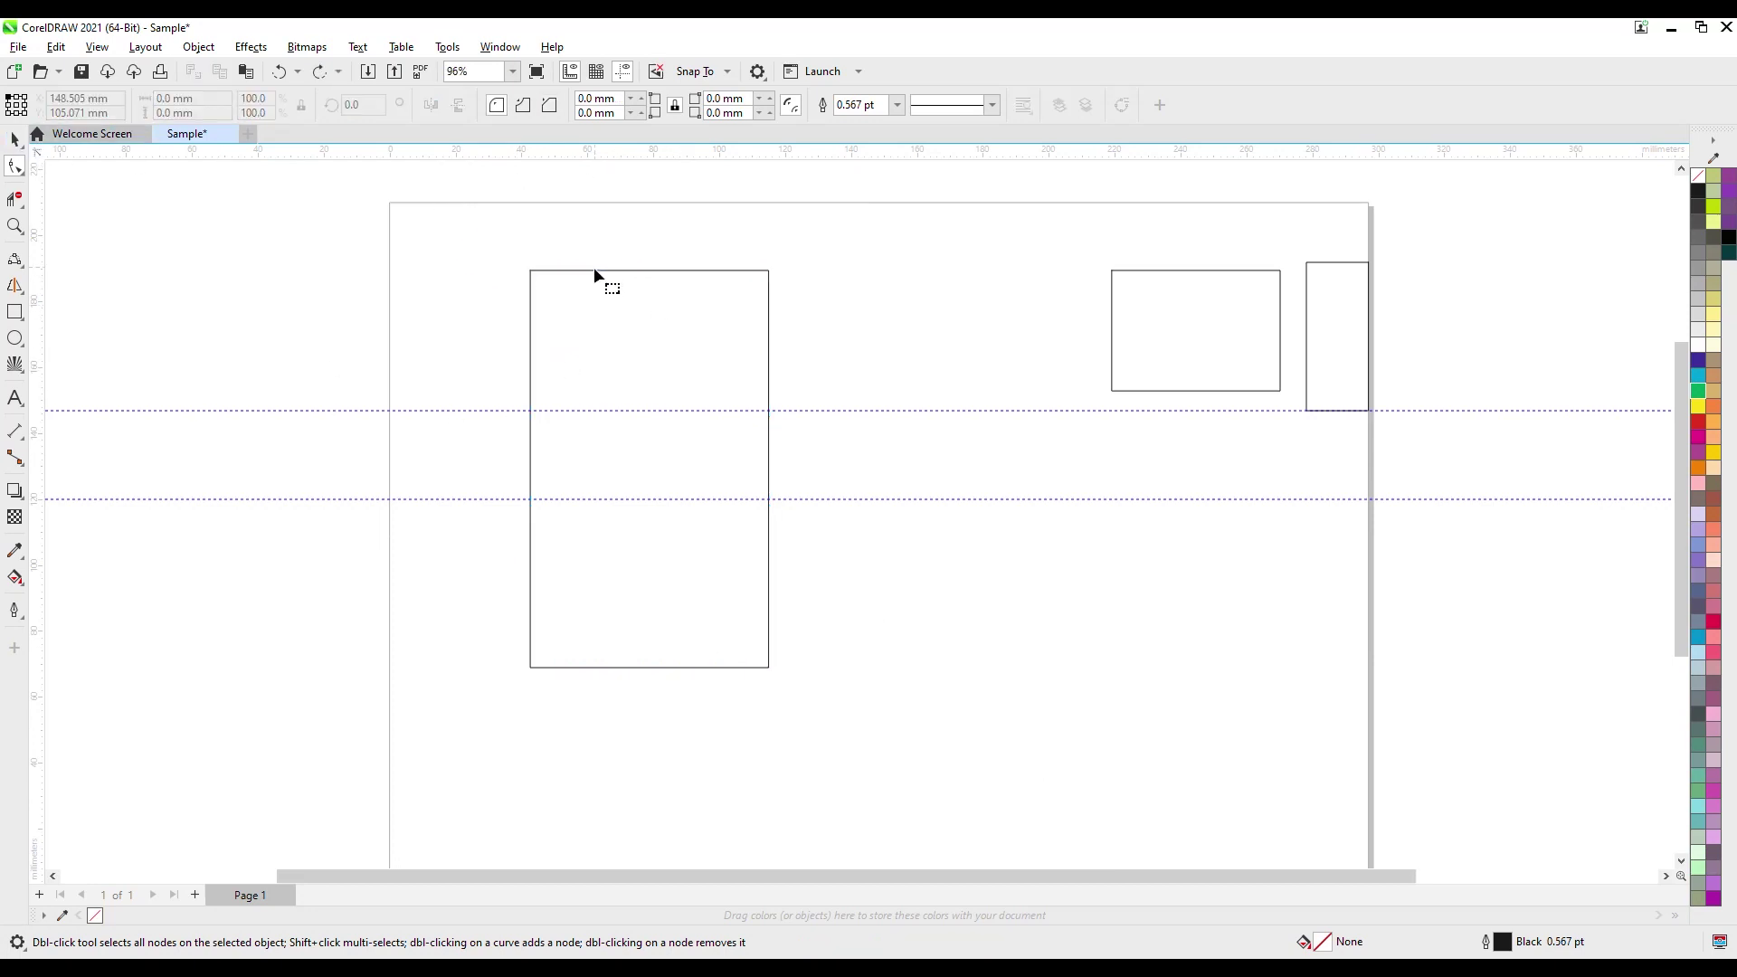
Thicken the narrowed rectangle's outline by choosing a larger preset outline width.
click(897, 106)
click(831, 231)
click(15, 138)
click(897, 107)
click(850, 201)
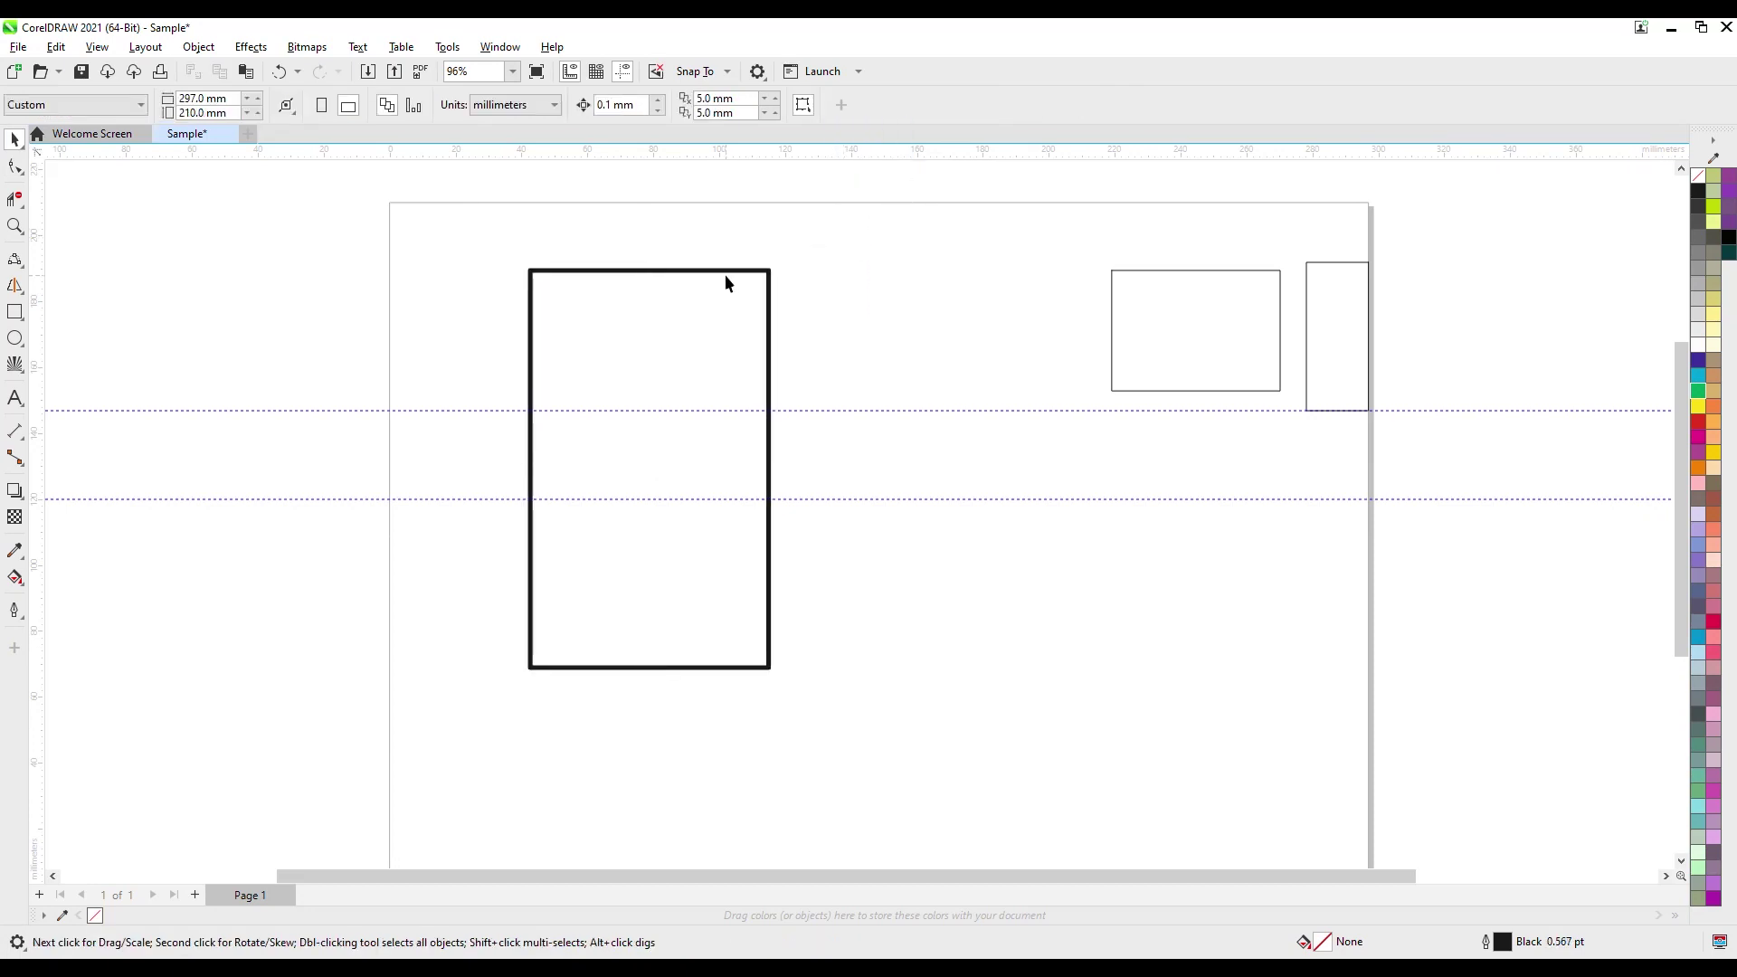
Apply a dashed line style to the rectangle's thick outline and deselect the rectangle.
click(993, 106)
click(957, 177)
click(992, 106)
click(984, 228)
click(842, 339)
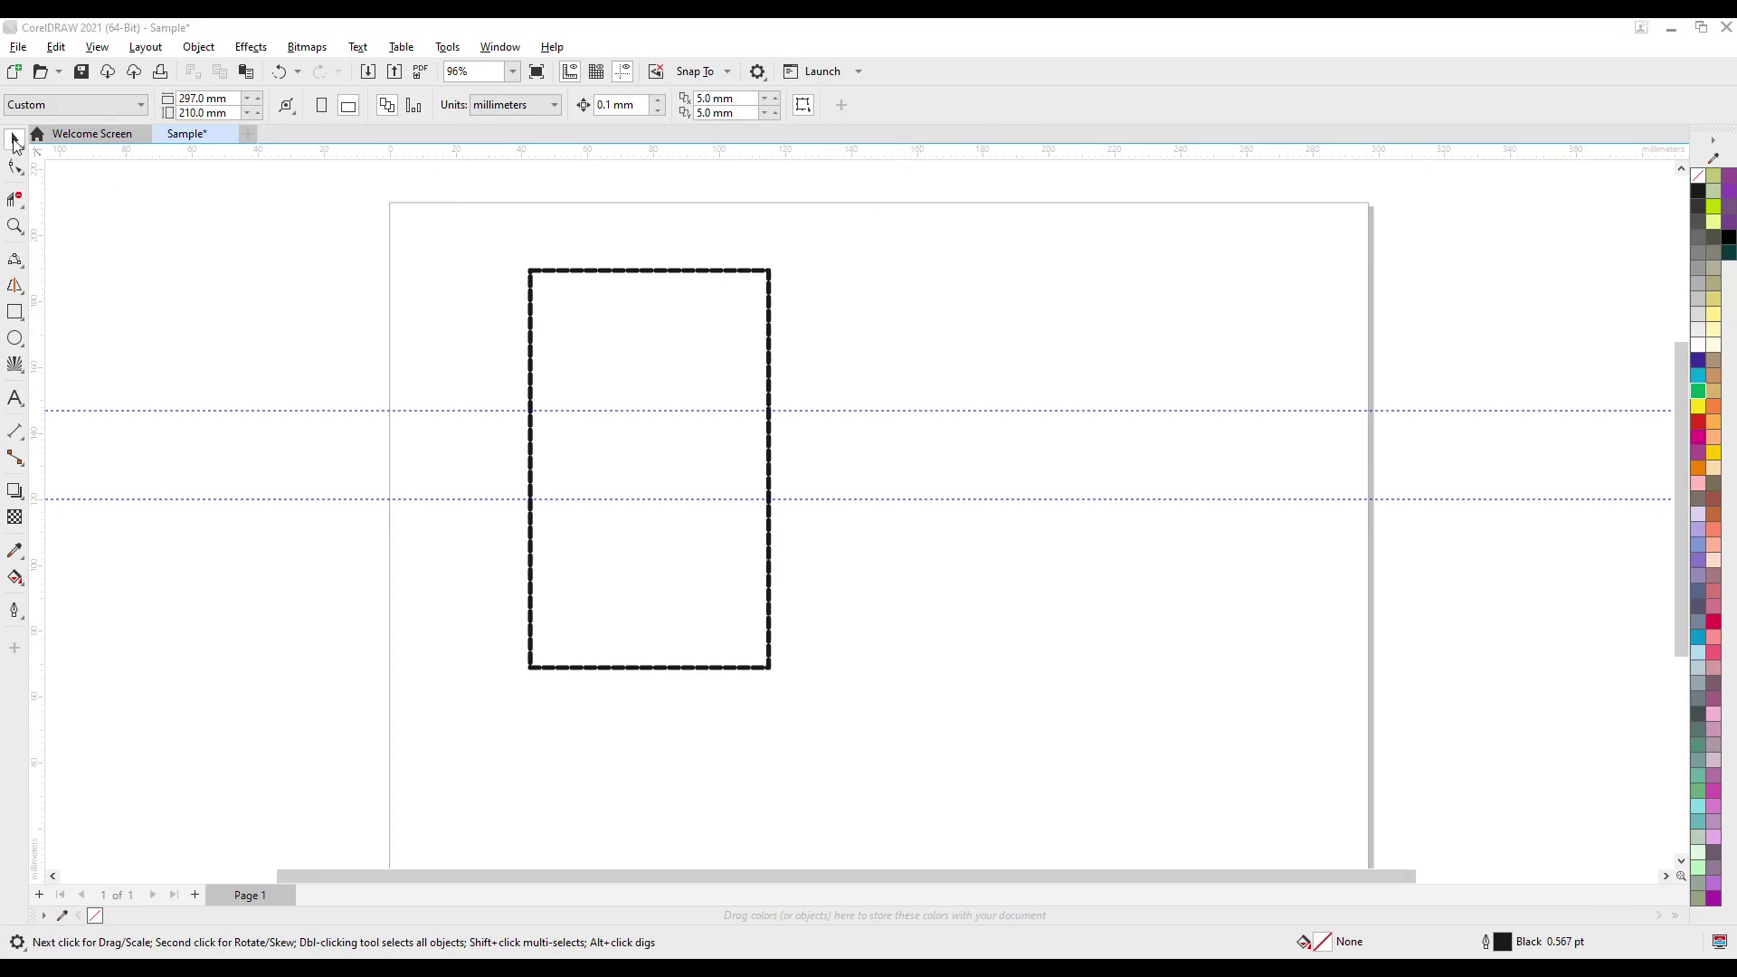
Delete the rectangle with the thick dashed outline from the page.
click(632, 271)
key(Delete)
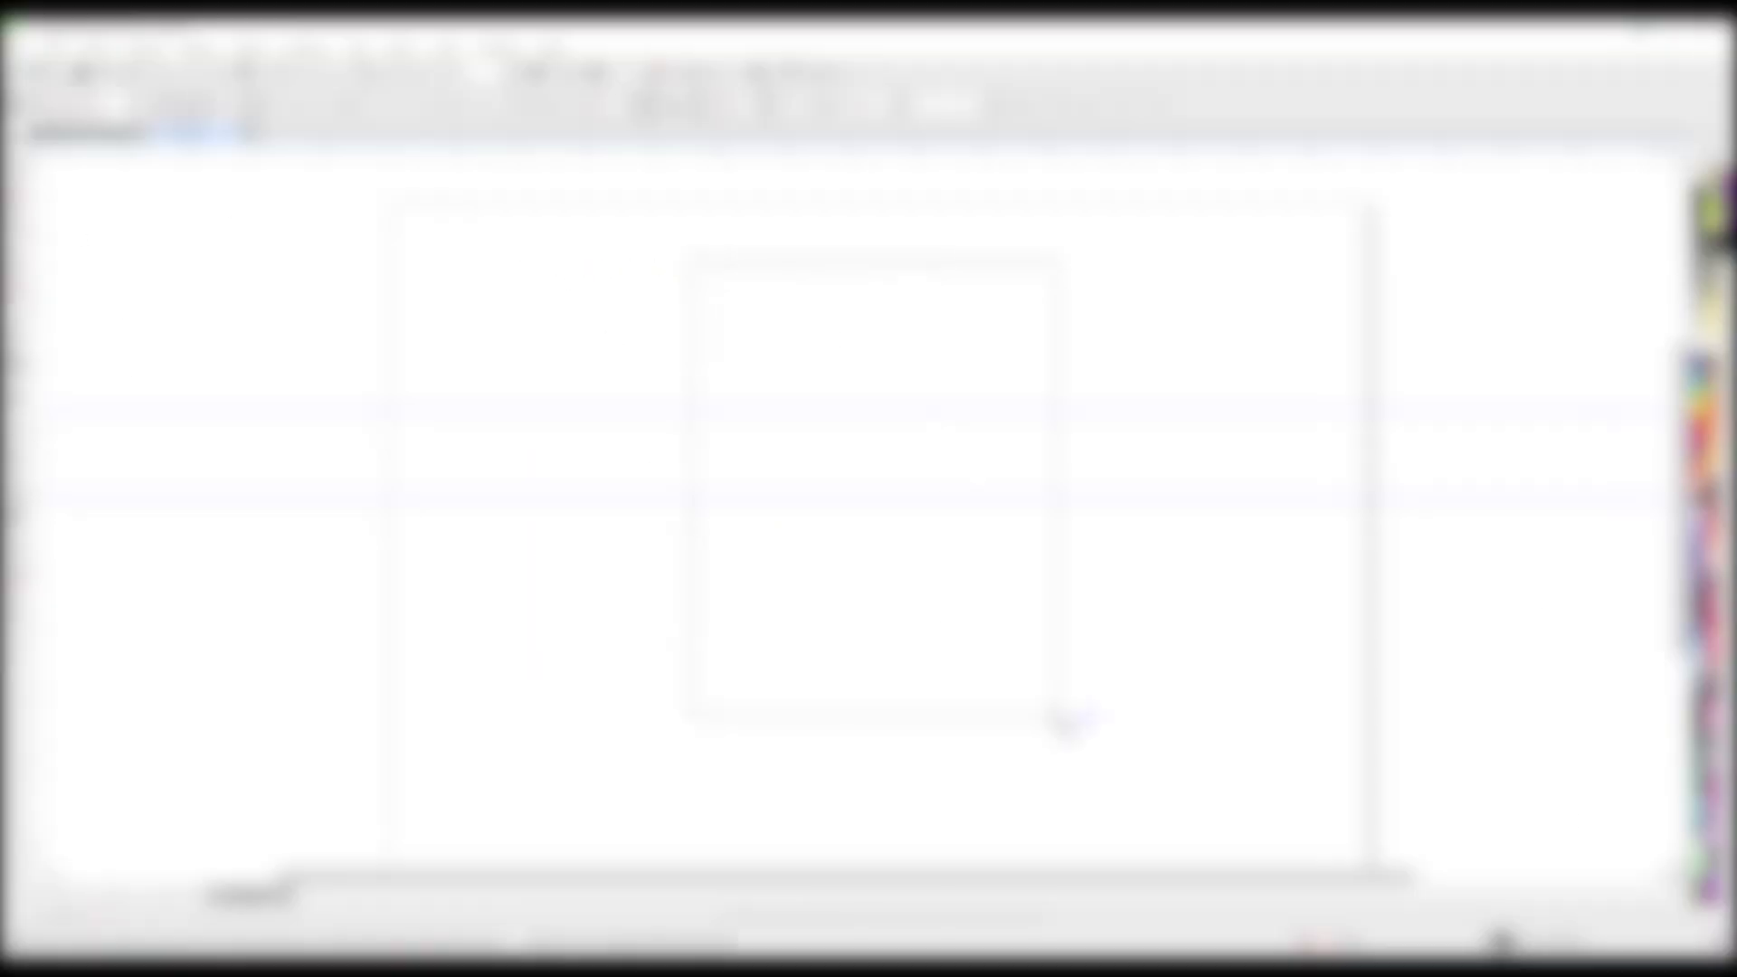
drag(1068, 722, 1064, 720)
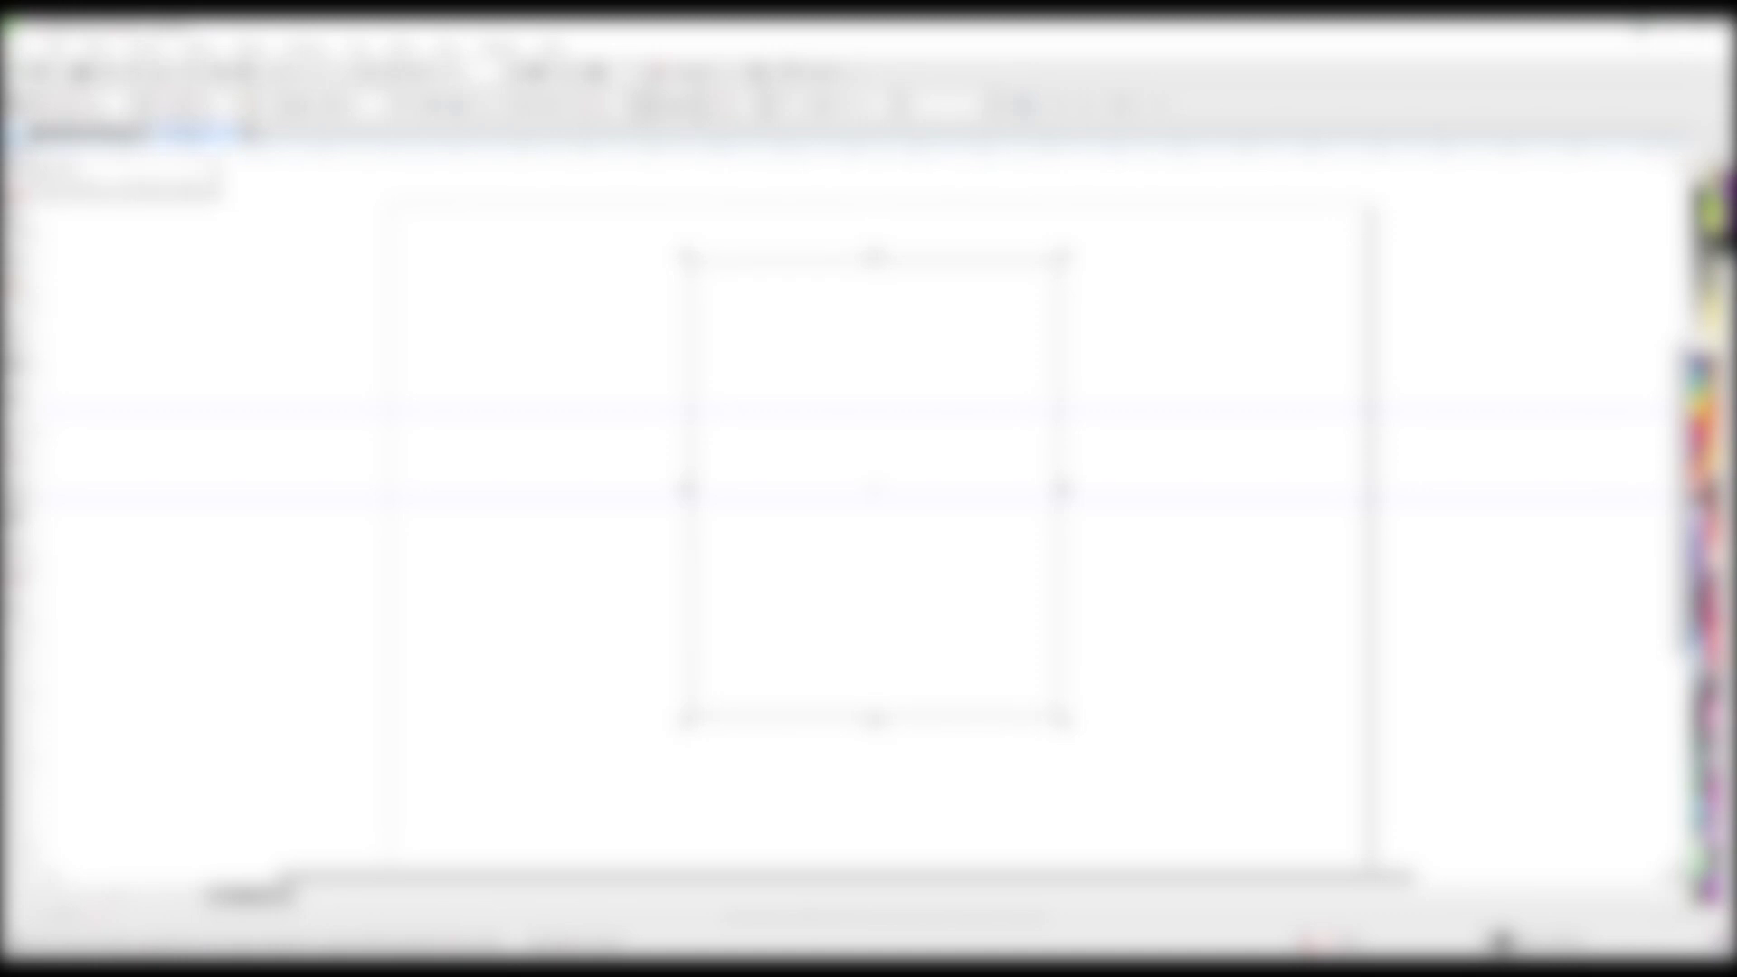
click(1121, 371)
drag(814, 361, 872, 423)
drag(871, 753, 865, 595)
drag(1051, 506, 765, 276)
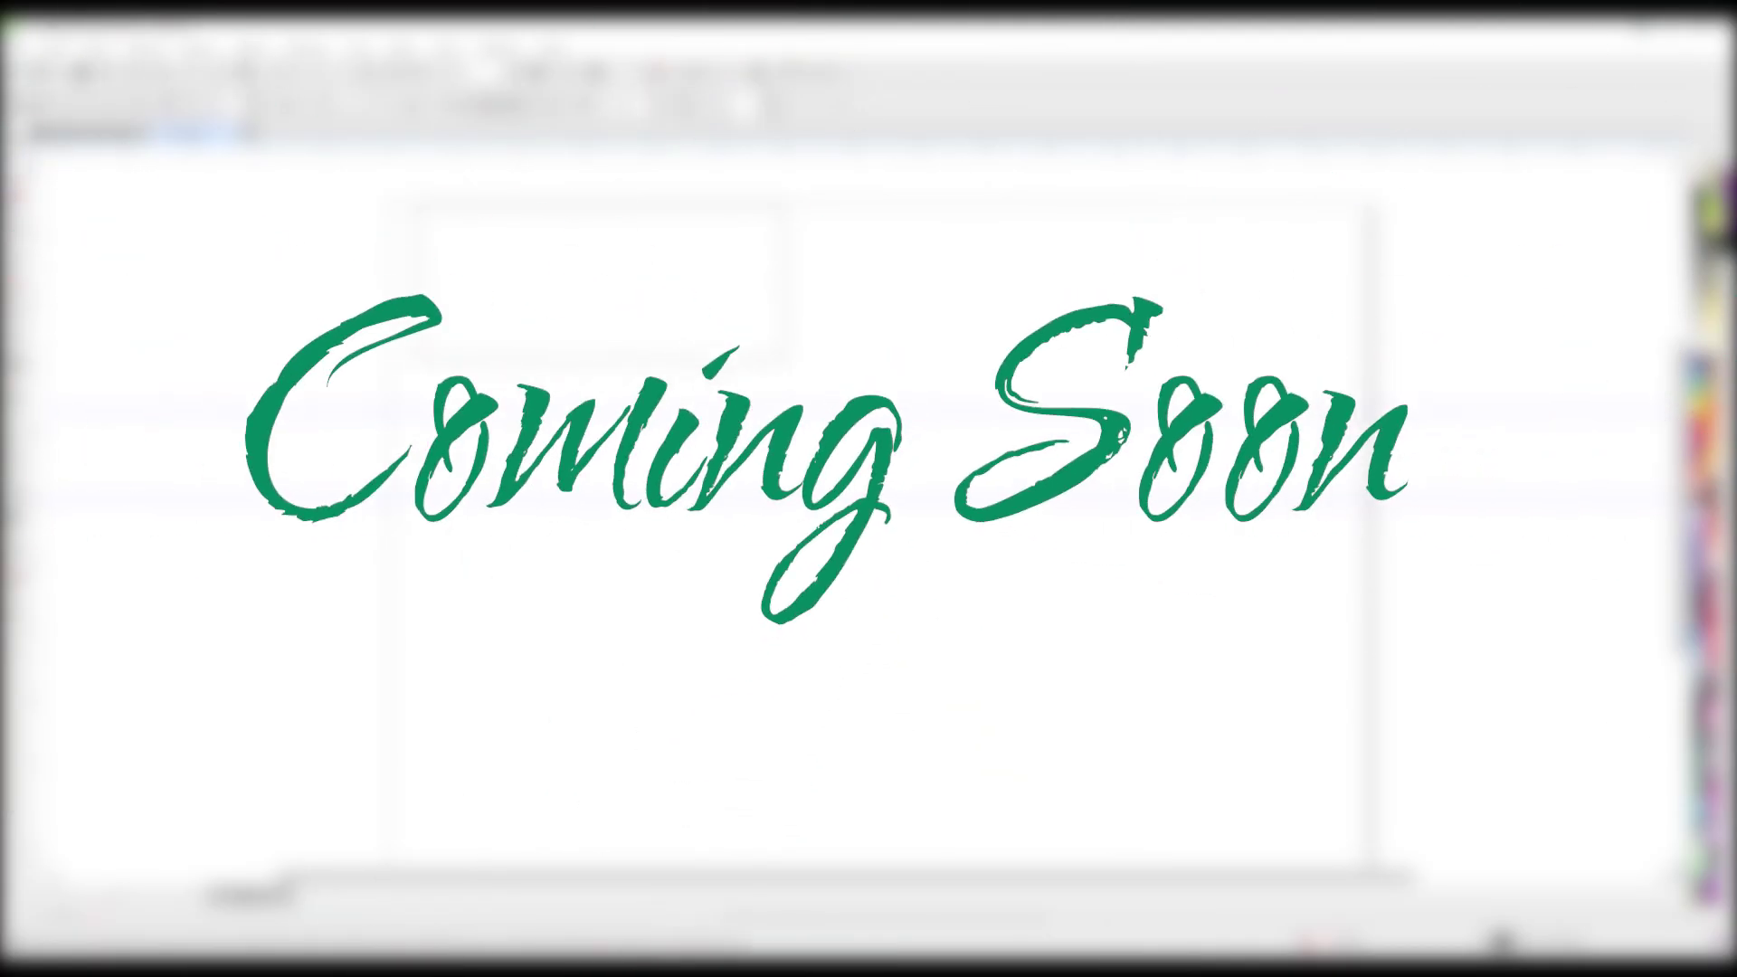